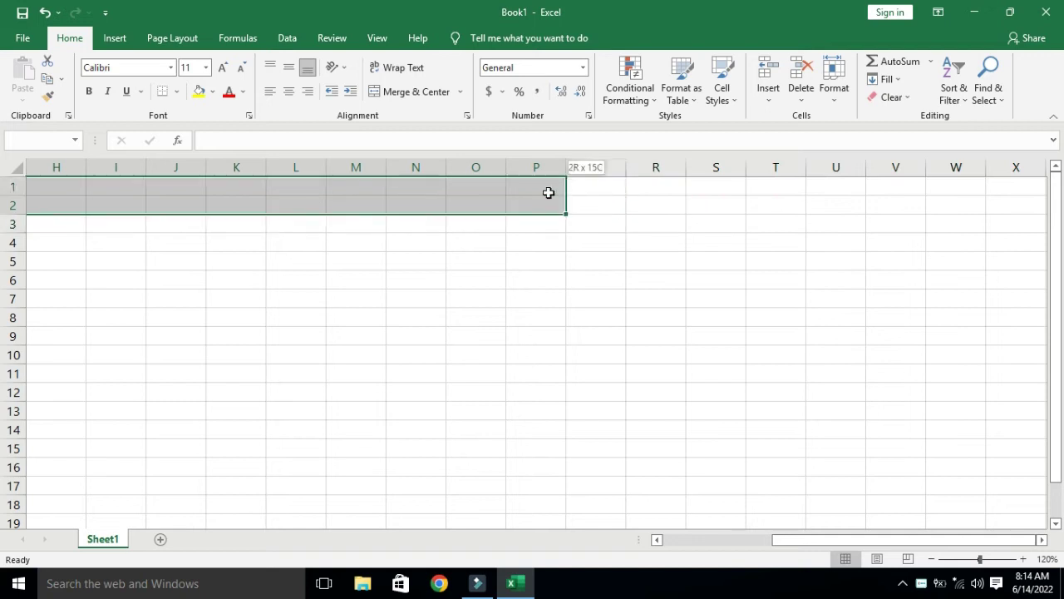
# - Merge and center the cells B2:P2 and B3:H3 to form two heading rows
pyautogui.click(416, 91)
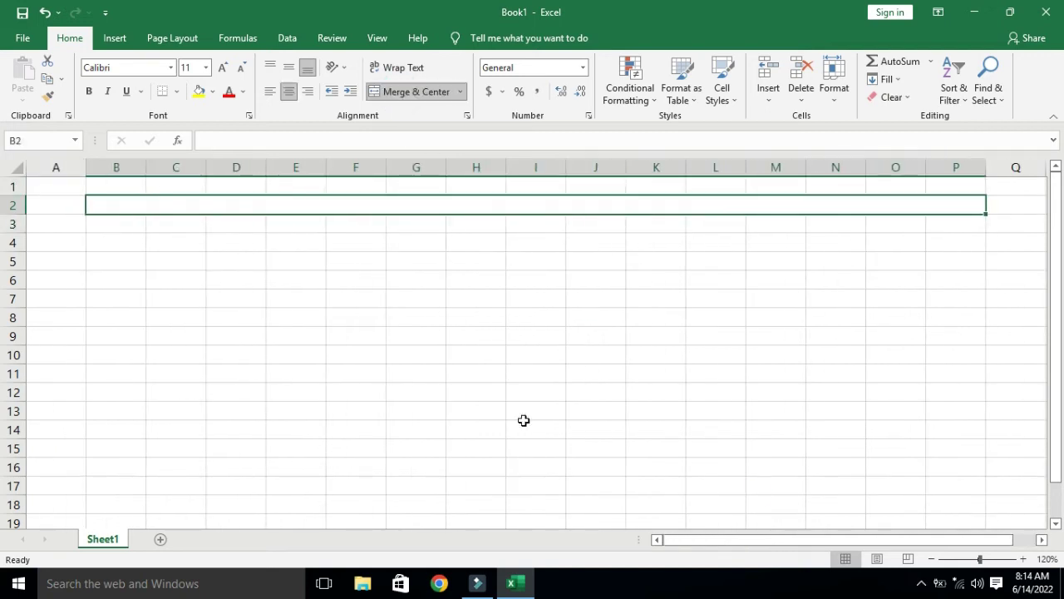
pyautogui.moveTo(121, 224); pyautogui.dragTo(454, 224)
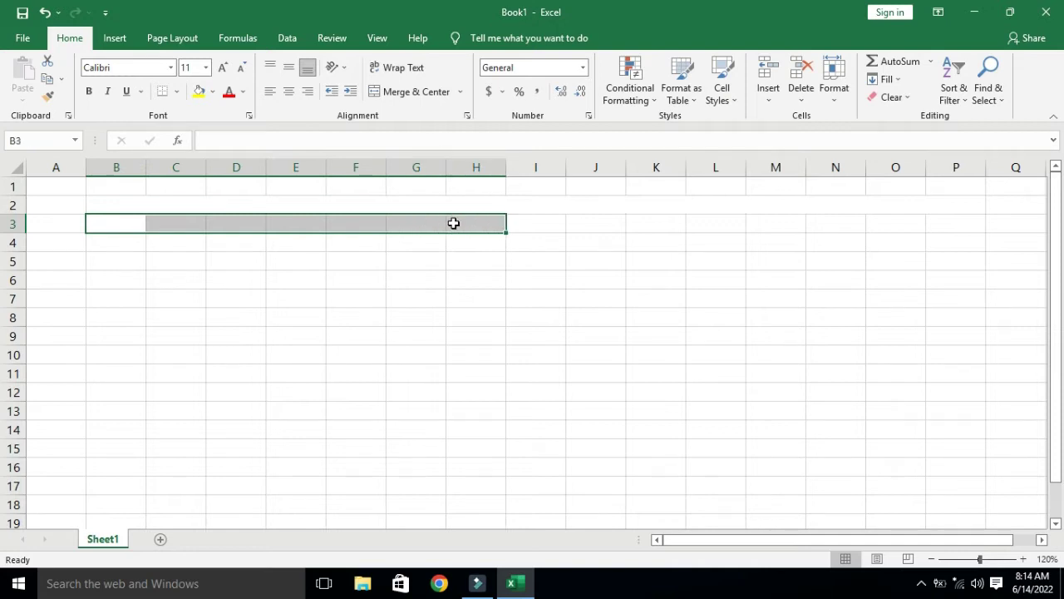
pyautogui.click(412, 91)
# - Enter the formula =MAX(B5:H5) in the merged heading cell B3
pyautogui.click(314, 224)
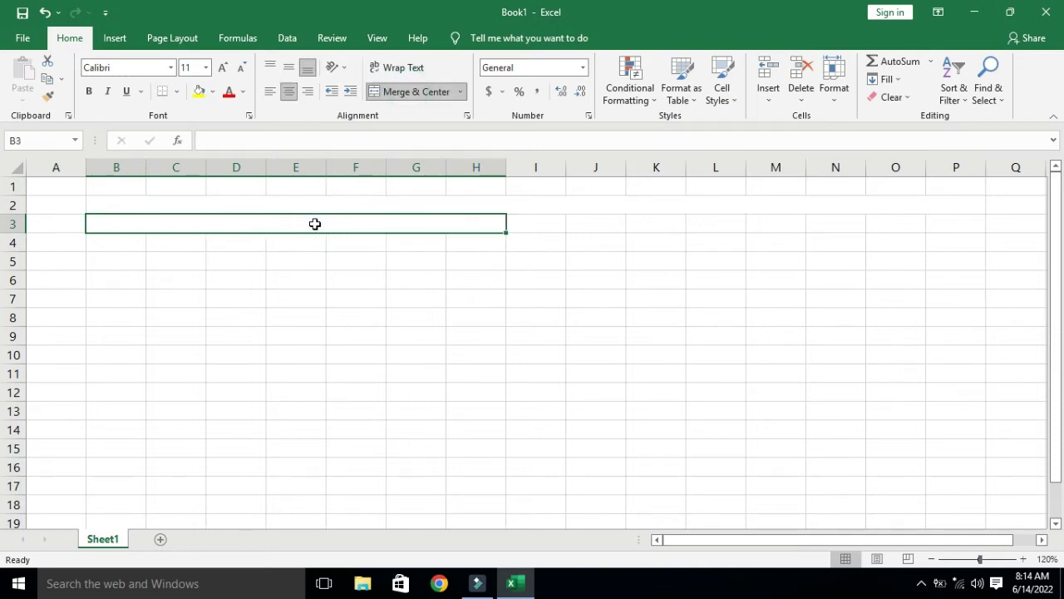
pyautogui.write('=rn')
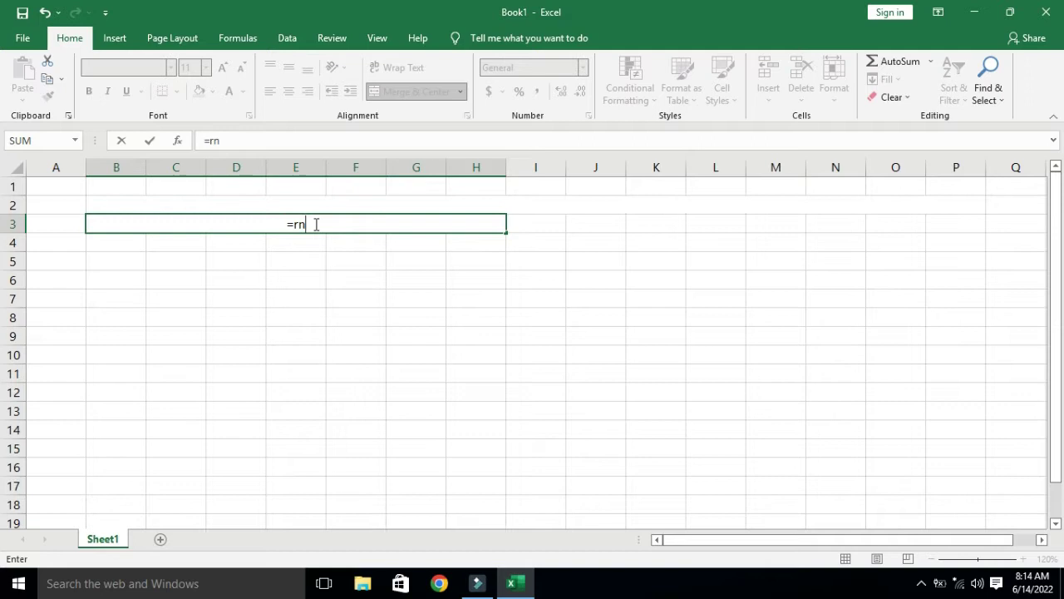
pyautogui.press('BackSpace')
pyautogui.write('=max')
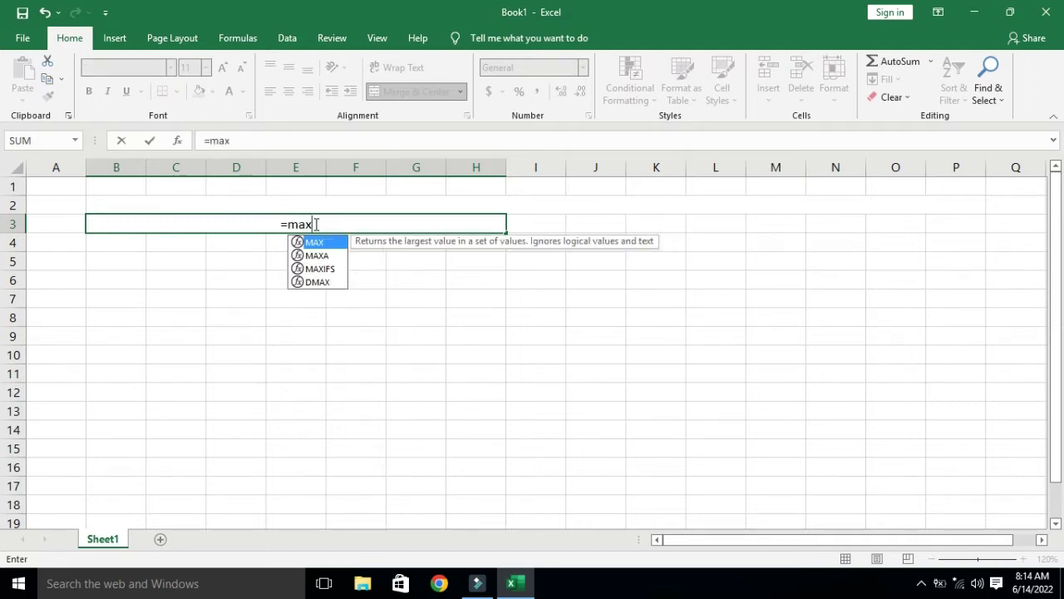
pyautogui.write('()')
pyautogui.press('Return')
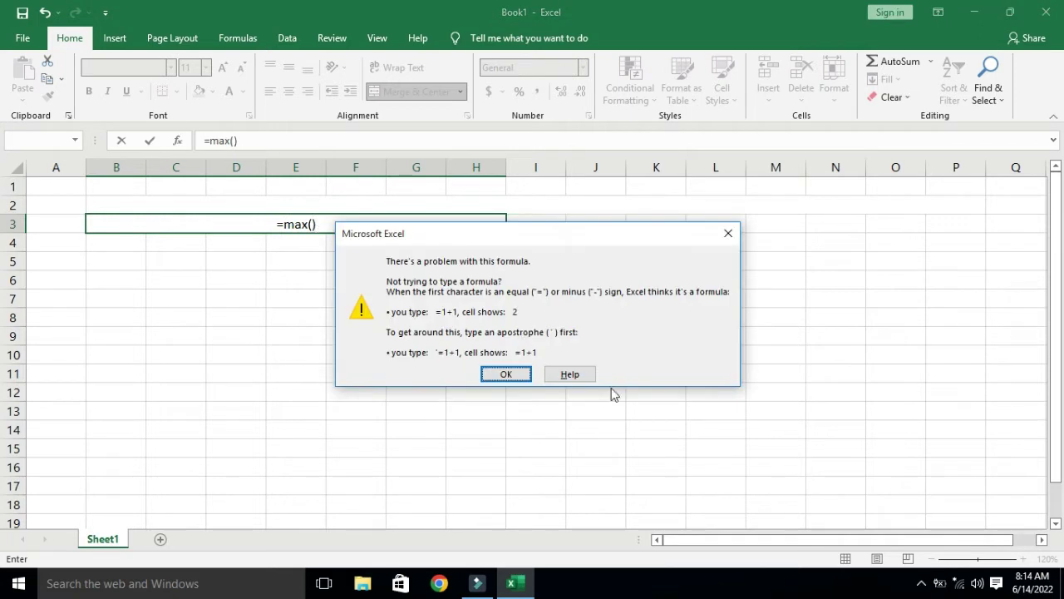
pyautogui.click(729, 233)
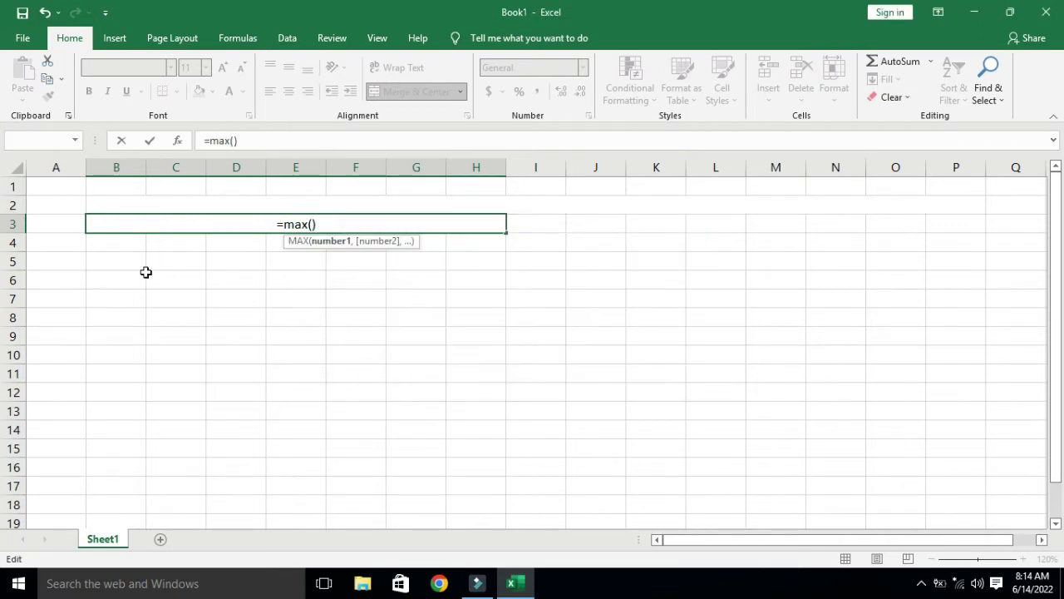
pyautogui.moveTo(124, 263); pyautogui.dragTo(464, 262)
pyautogui.press('Return')
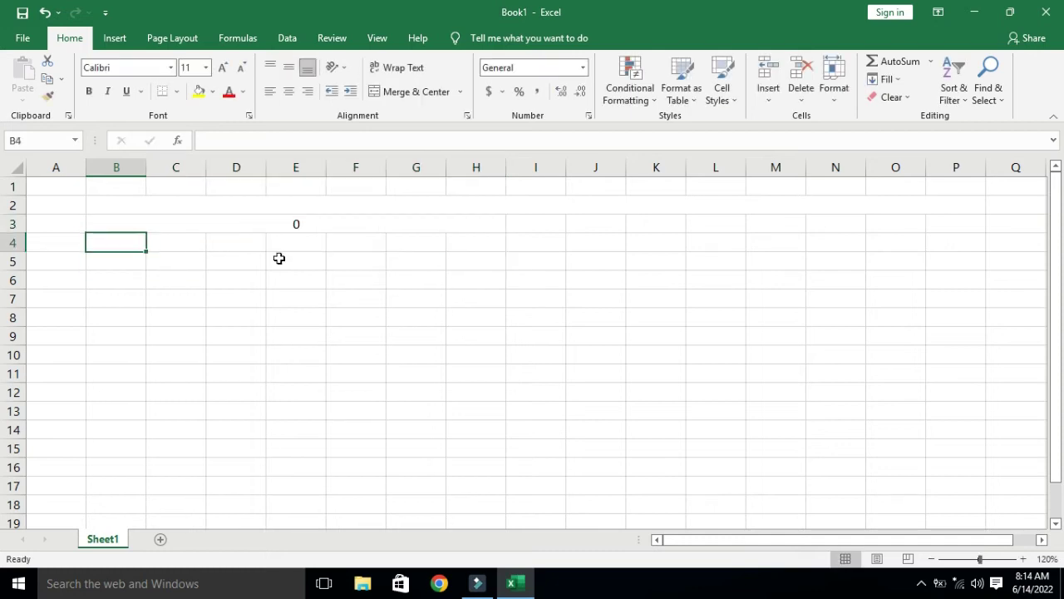
# - Fill B4:H4 with the weekday names sun to sat and center them horizontally and vertically
pyautogui.write('su')
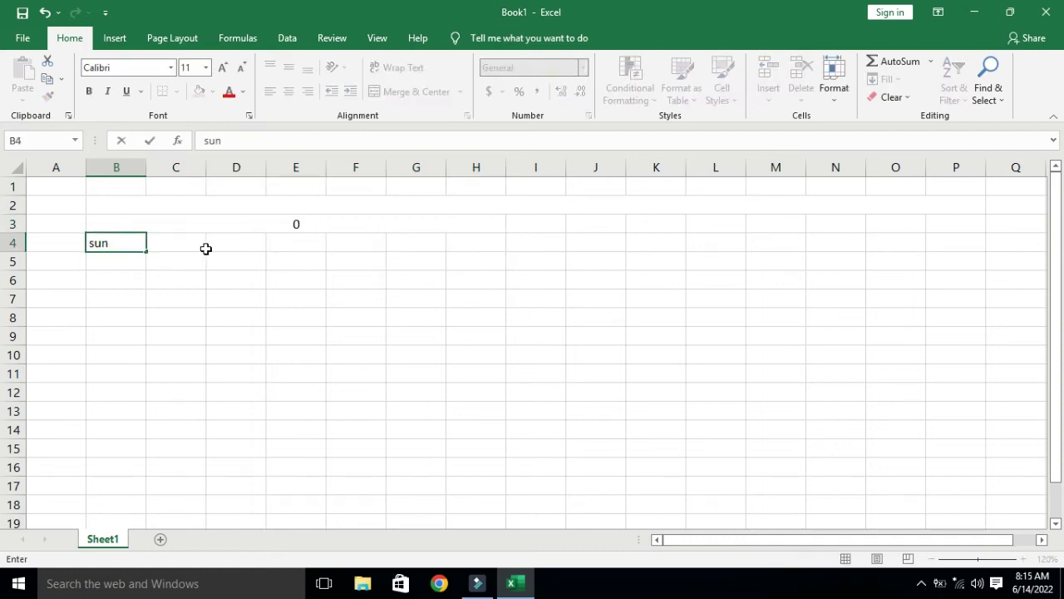
pyautogui.write('n')
pyautogui.click(173, 243)
pyautogui.click(135, 241)
pyautogui.moveTo(147, 253); pyautogui.dragTo(514, 243)
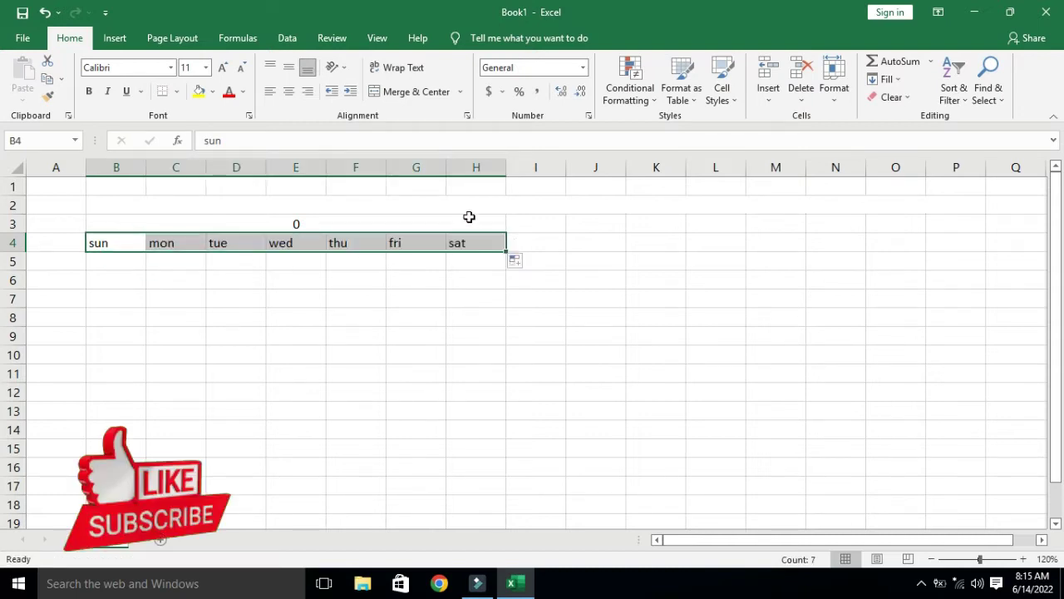
pyautogui.click(288, 92)
pyautogui.click(290, 68)
# - Apply the custom number format mmmm to the merged cell B3 to display the full month name
pyautogui.click(319, 221)
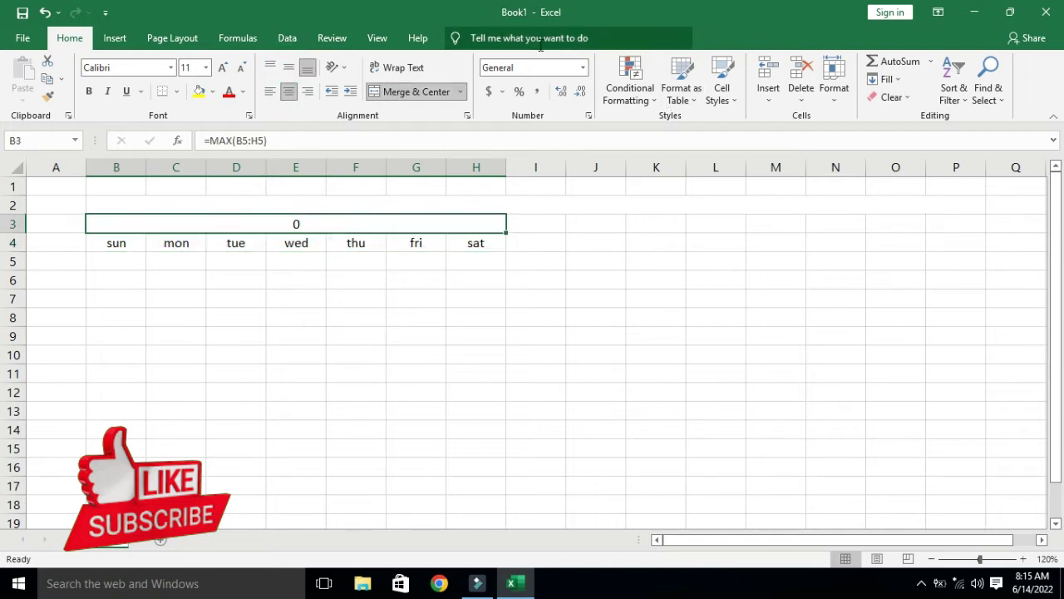
pyautogui.click(583, 67)
pyautogui.click(541, 427)
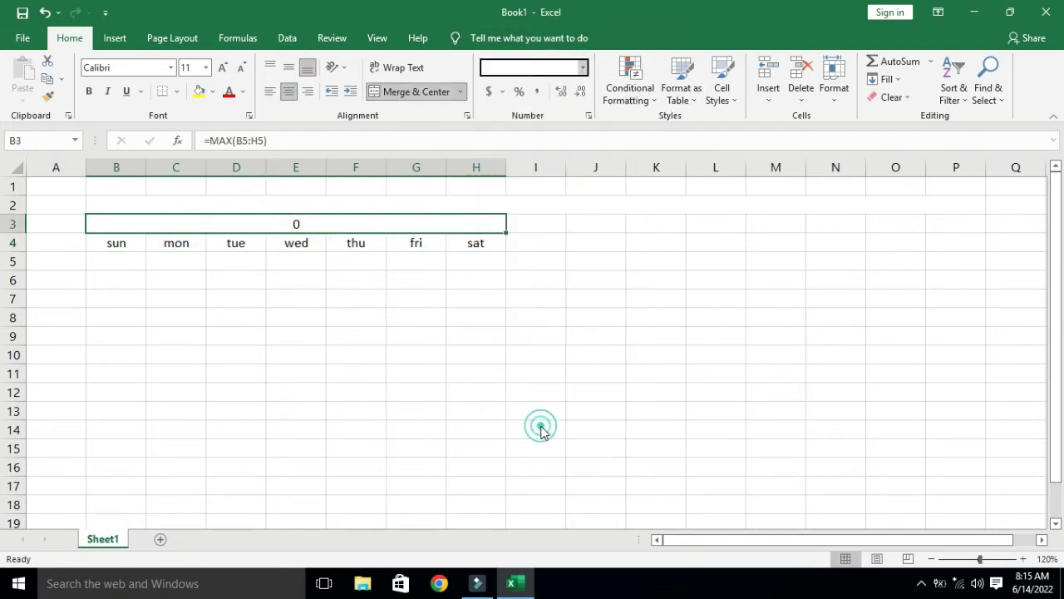
pyautogui.click(372, 270)
pyautogui.click(481, 204)
pyautogui.press('BackSpace')
pyautogui.press('BackSpace')
pyautogui.press('BackSpace')
pyautogui.press('BackSpace')
pyautogui.press('BackSpace')
pyautogui.press('BackSpace')
pyautogui.press('BackSpace')
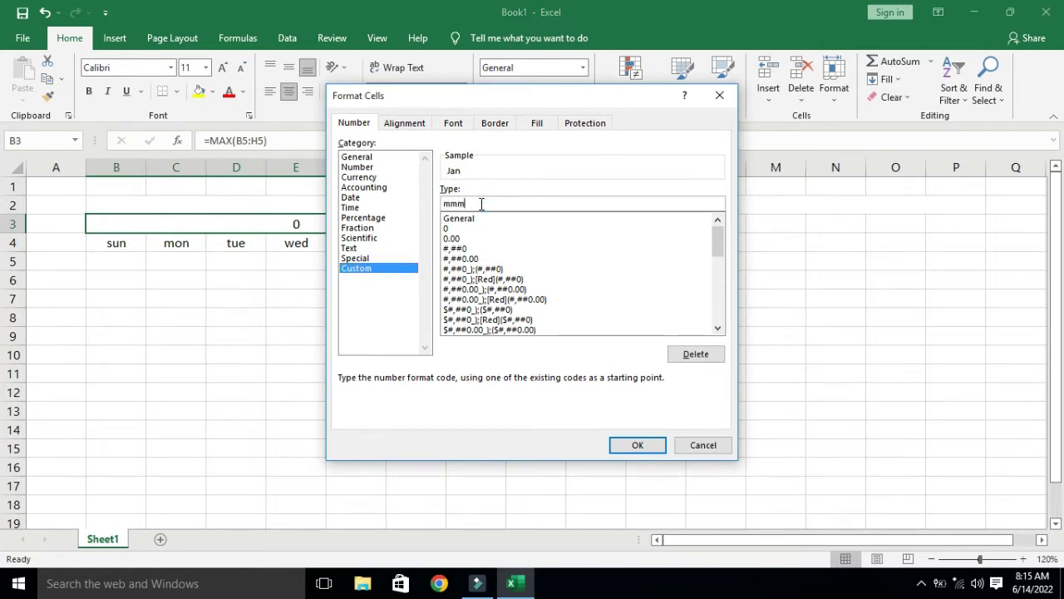
pyautogui.click(637, 446)
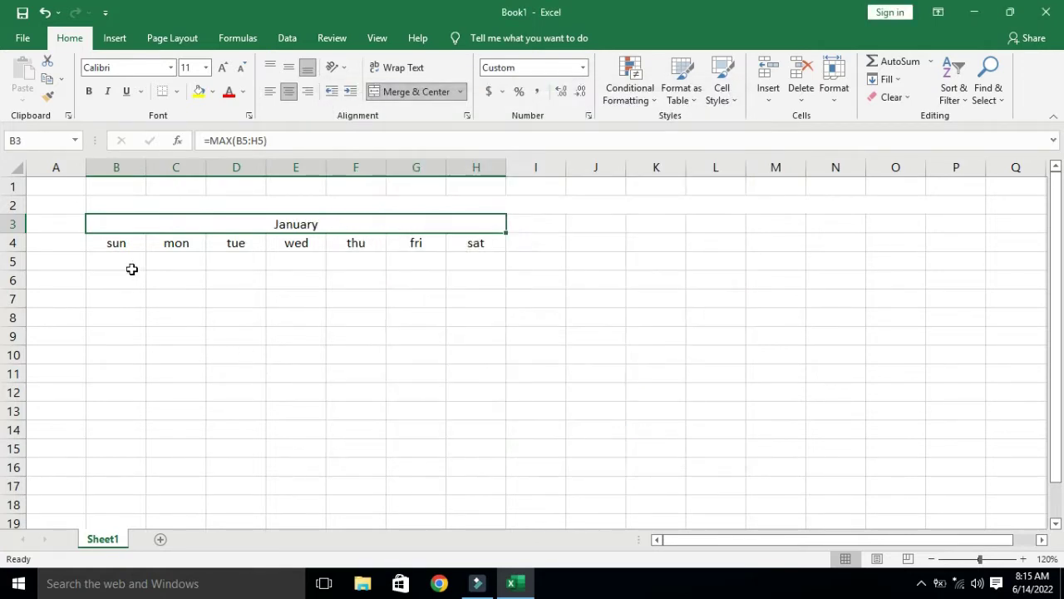
# - Enter the date 01/01/2022 in H5 under the sat heading
pyautogui.click(475, 261)
pyautogui.write('01/01/2022')
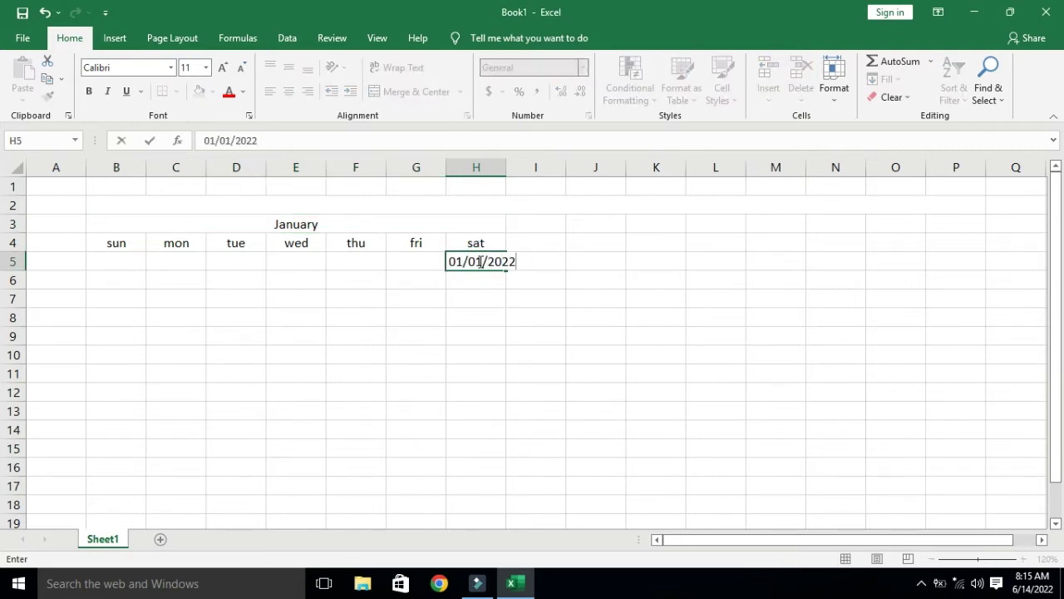
pyautogui.press('Return')
# - Apply the custom number format dd to the date in H5 to display only the day
pyautogui.click(473, 260)
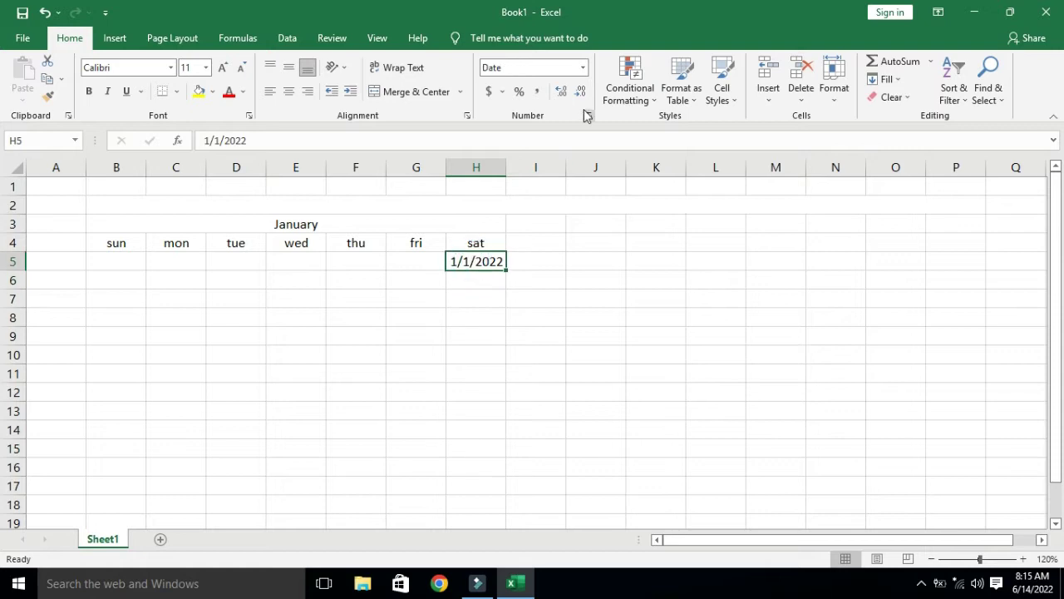
pyautogui.click(583, 68)
pyautogui.click(566, 432)
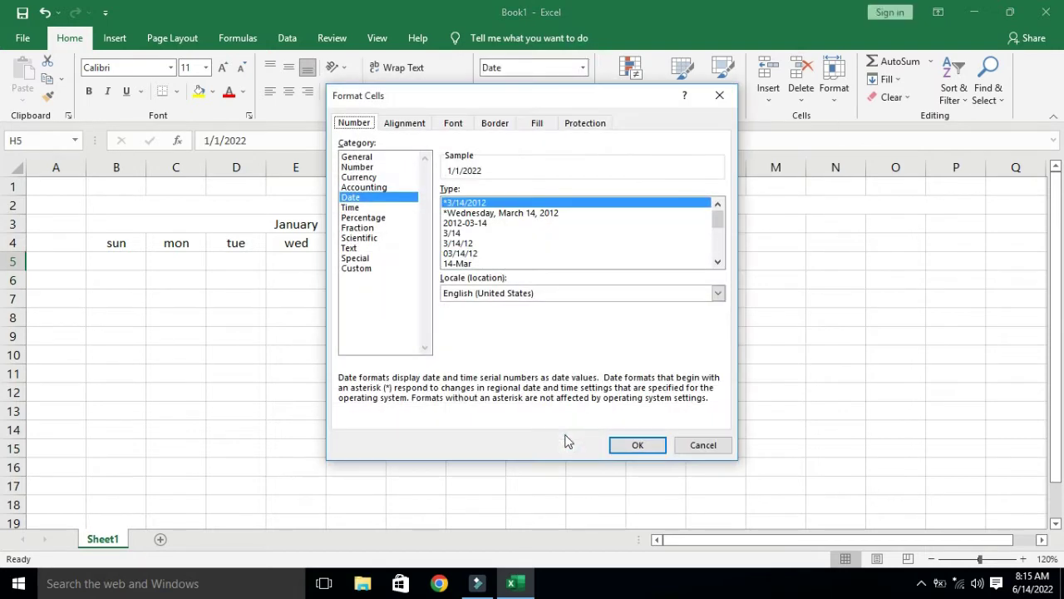
pyautogui.click(356, 267)
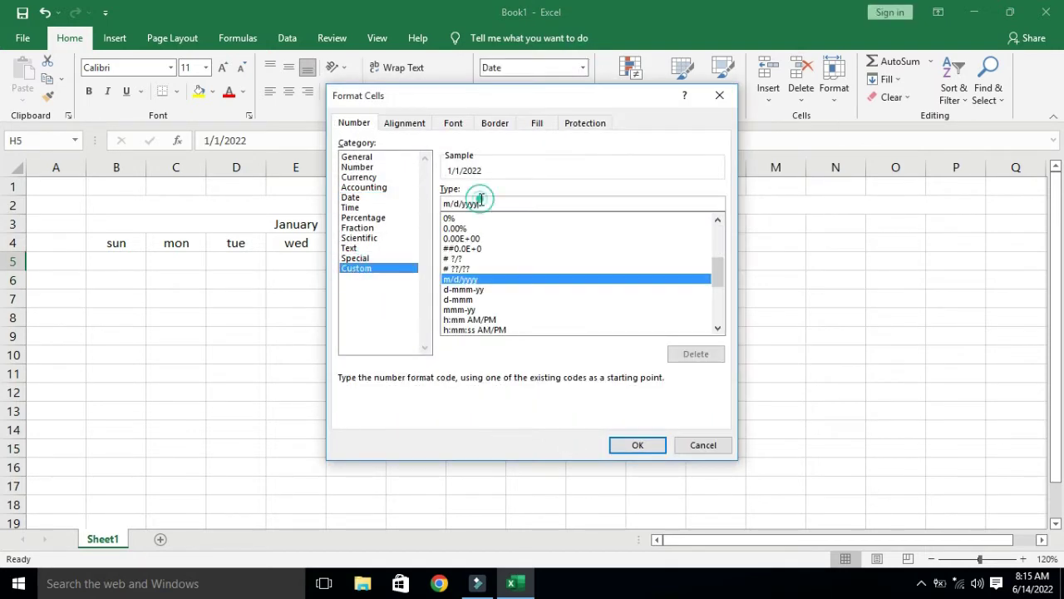
pyautogui.press('BackSpace')
pyautogui.press('BackSpace')
pyautogui.press('BackSpace')
pyautogui.press('BackSpace')
pyautogui.press('BackSpace')
pyautogui.press('BackSpace')
pyautogui.press('BackSpace')
pyautogui.press('BackSpace')
pyautogui.write('ddd')
pyautogui.press('BackSpace')
pyautogui.press('BackSpace')
pyautogui.press('BackSpace')
pyautogui.write('dd')
pyautogui.click(638, 445)
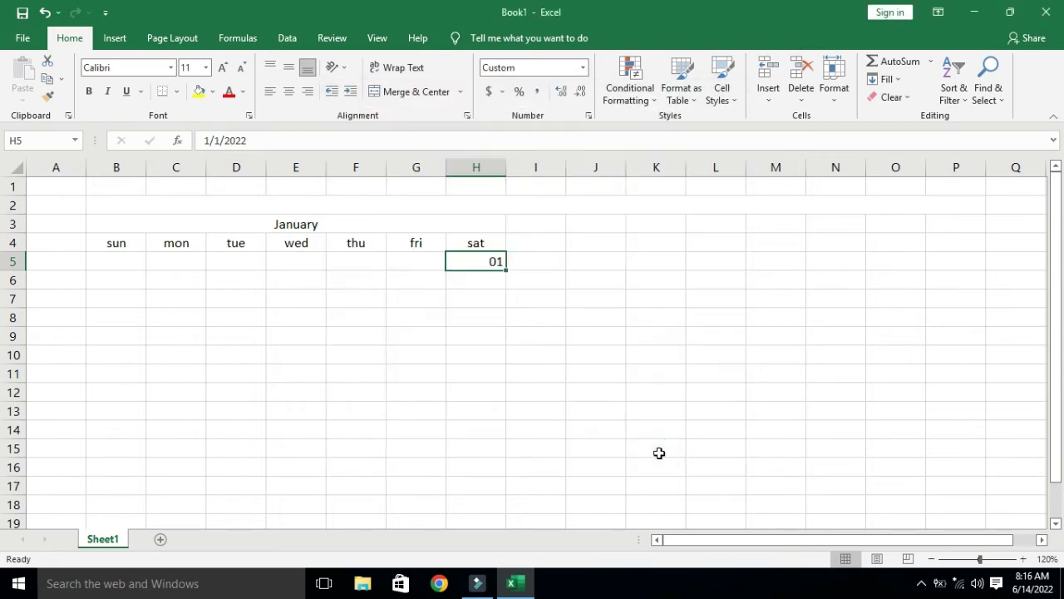
# - Enter the formulas =H5+1 in B6 and =B6+1 in C6 to continue the dates
pyautogui.click(106, 286)
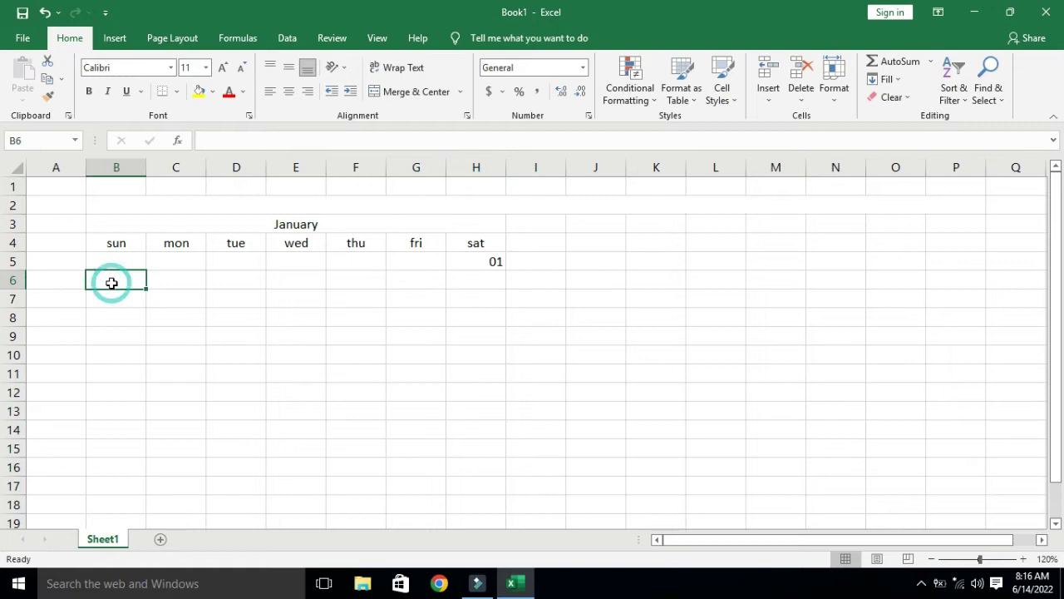
pyautogui.write('=')
pyautogui.click(480, 260)
pyautogui.write('+1')
pyautogui.press('Return')
pyautogui.click(178, 277)
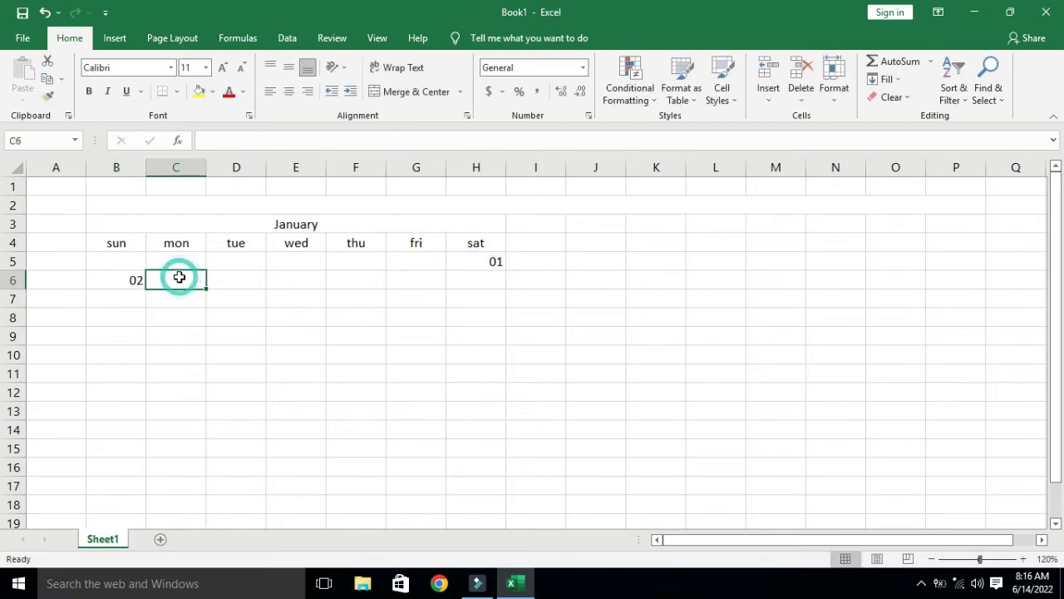
pyautogui.write('=')
pyautogui.click(121, 280)
pyautogui.write('+1')
pyautogui.press('Return')
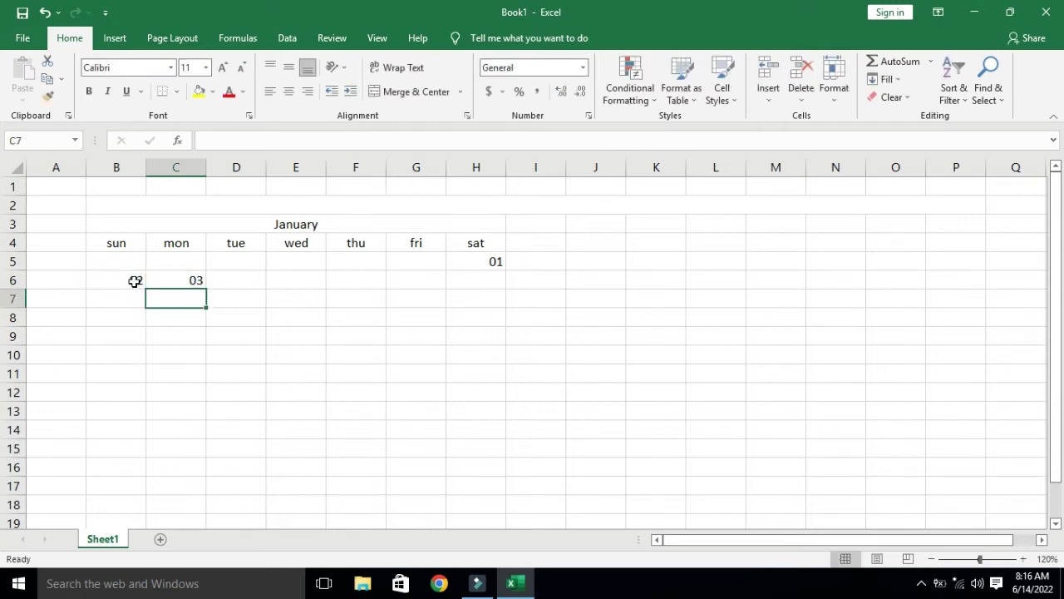
# - Try to fill the date formulas in B6:C6 across to H6, and clear D6:H6 again
pyautogui.click(174, 281)
pyautogui.click(108, 275)
pyautogui.moveTo(124, 275); pyautogui.dragTo(487, 286)
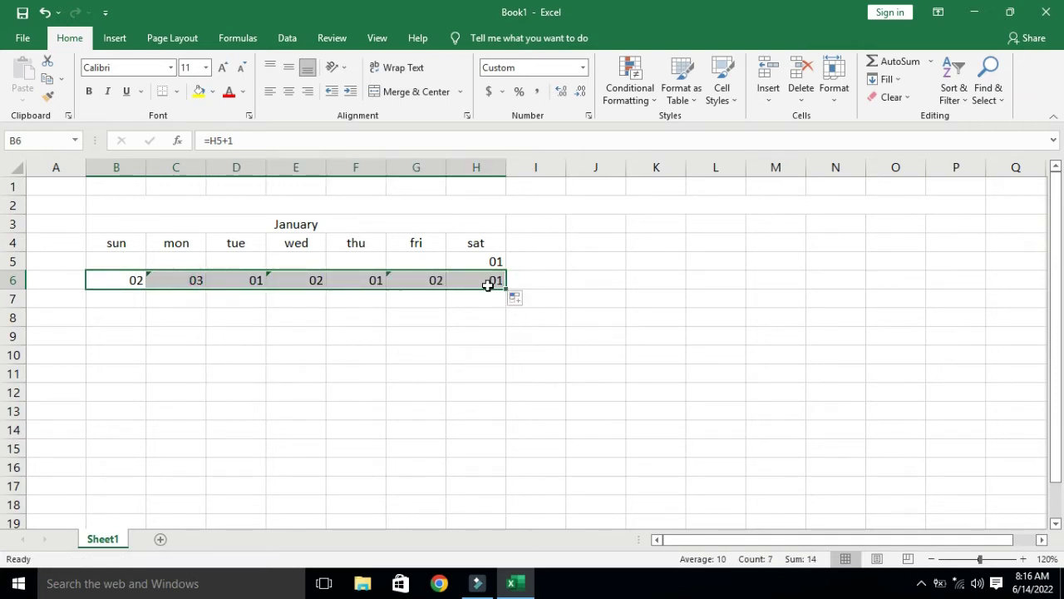
pyautogui.moveTo(250, 280); pyautogui.dragTo(466, 280)
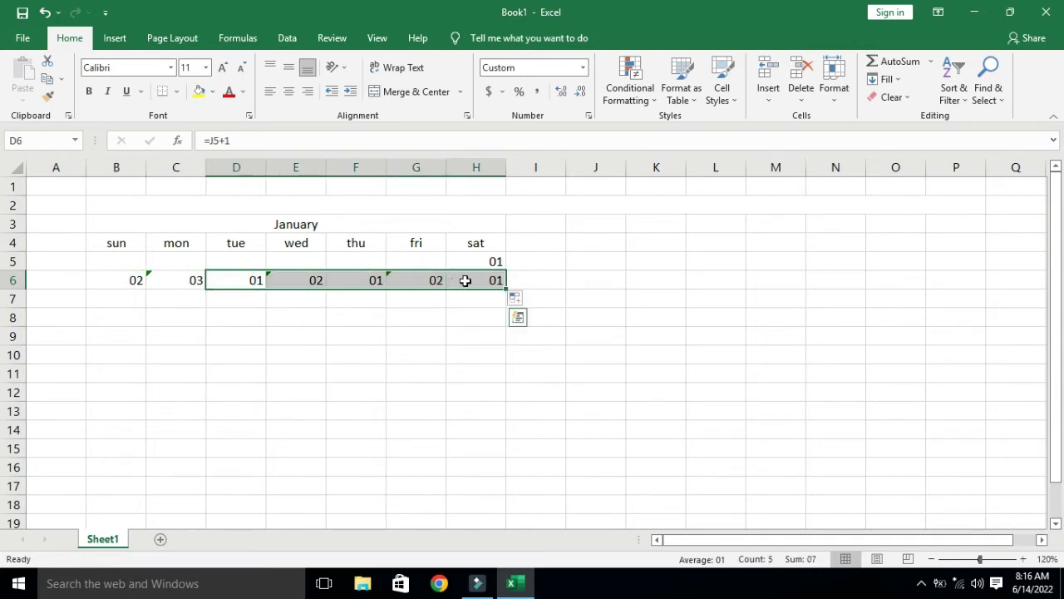
pyautogui.press('Delete')
# - Enter the formulas =C6+1 in D6 and =D6+1 in E6 for Tuesday and Wednesday
pyautogui.click(249, 280)
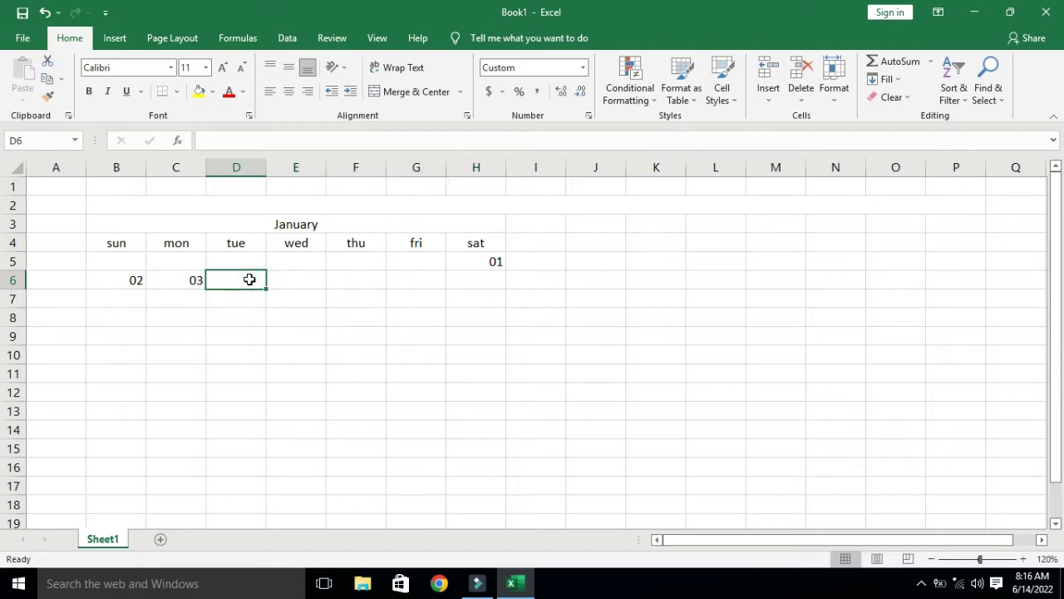
pyautogui.write('=')
pyautogui.click(184, 278)
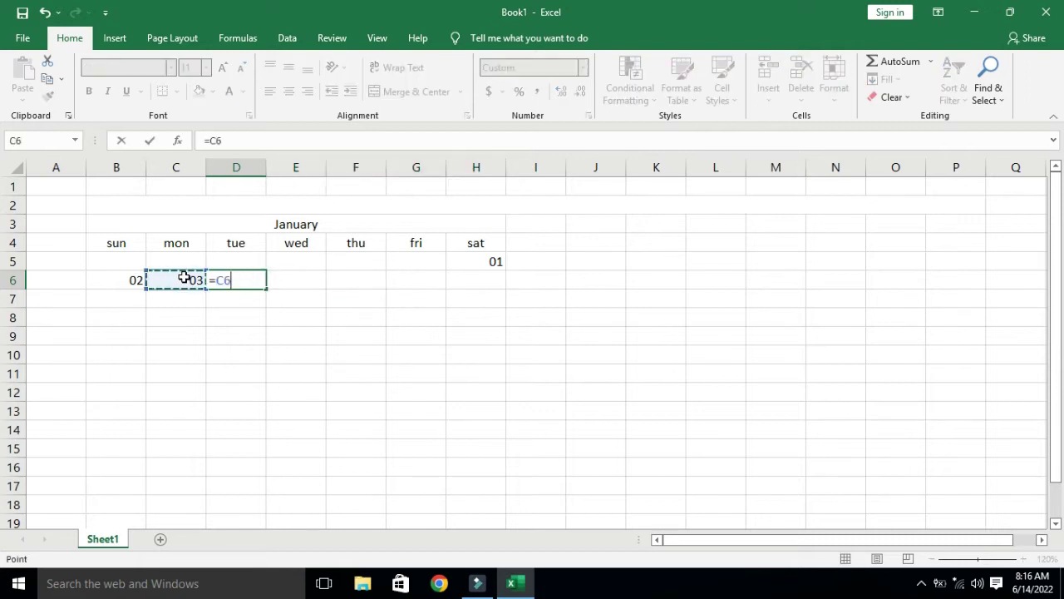
pyautogui.write('+1')
pyautogui.press('Return')
pyautogui.click(311, 281)
pyautogui.write('=')
pyautogui.click(240, 281)
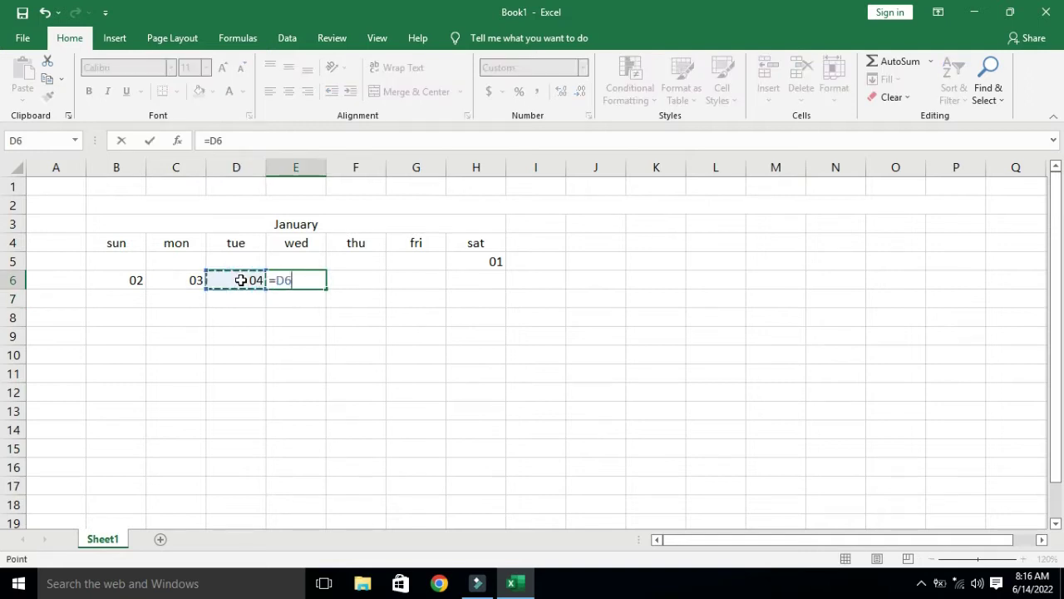
pyautogui.write('+1')
pyautogui.press('Return')
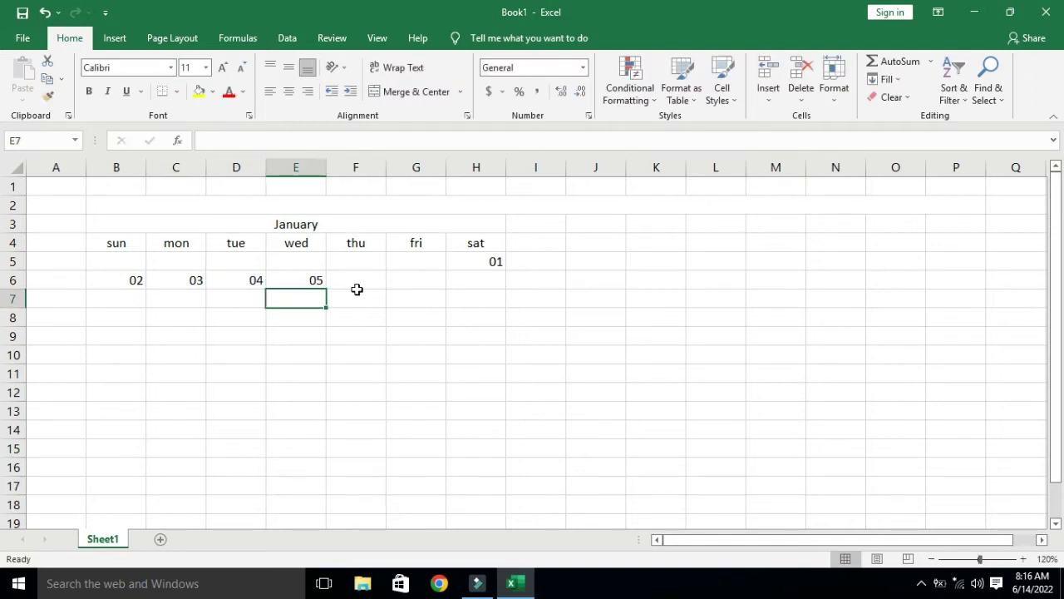
# - Enter the formulas =E6+1 in F6 and =F6+1 in G6 for Thursday and Friday
pyautogui.click(360, 282)
pyautogui.write('=')
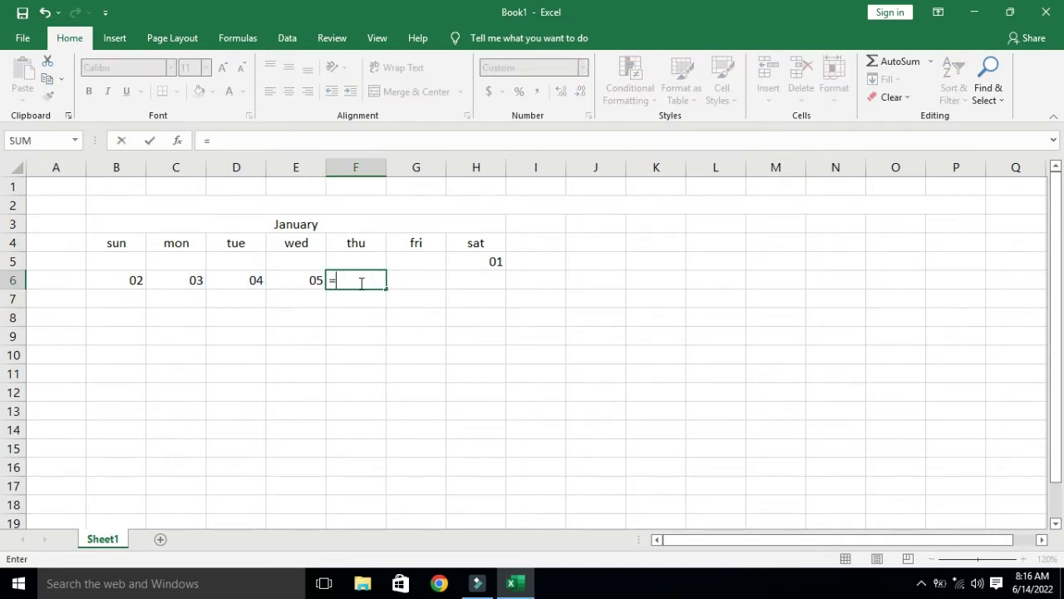
pyautogui.click(303, 282)
pyautogui.write('+1')
pyautogui.press('Return')
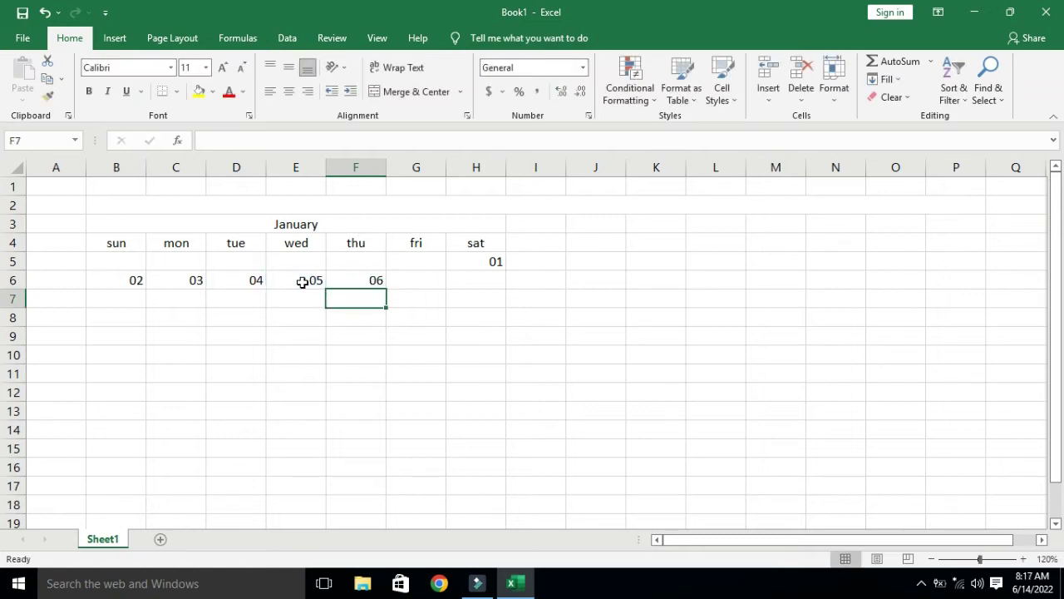
pyautogui.click(424, 284)
pyautogui.write('=')
pyautogui.click(359, 279)
pyautogui.write('+1')
pyautogui.press('Return')
# - Enter the formula =G6+1 in H6 to complete the week with Saturday
pyautogui.click(497, 283)
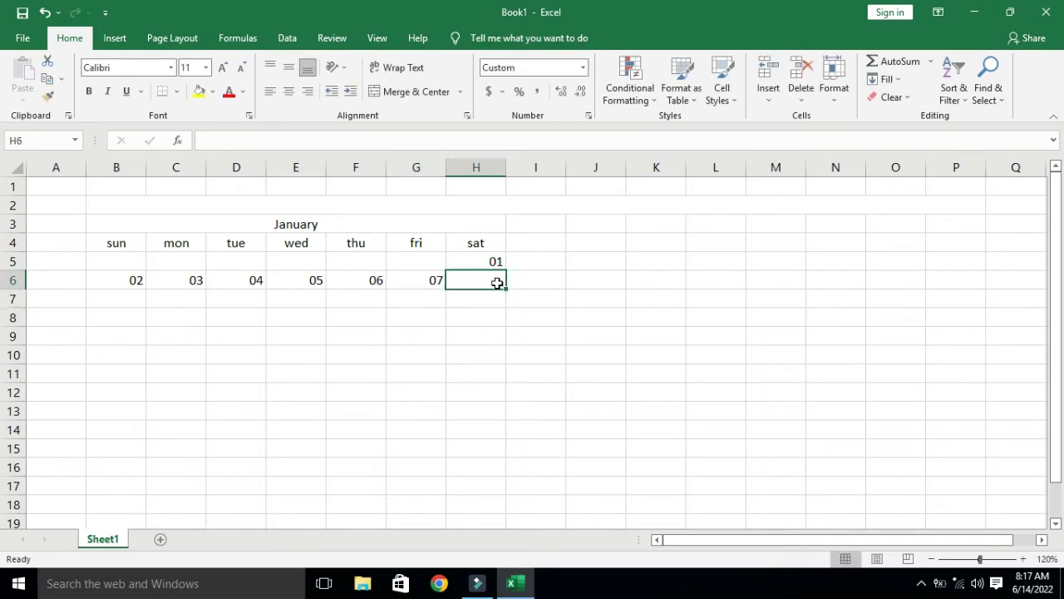
pyautogui.write('=')
pyautogui.click(420, 281)
pyautogui.write('+1')
pyautogui.press('Return')
# - Fill the week formulas in B6:H6 down to row 10 and clear the surplus dates in D10:H10
pyautogui.moveTo(122, 285); pyautogui.dragTo(507, 362)
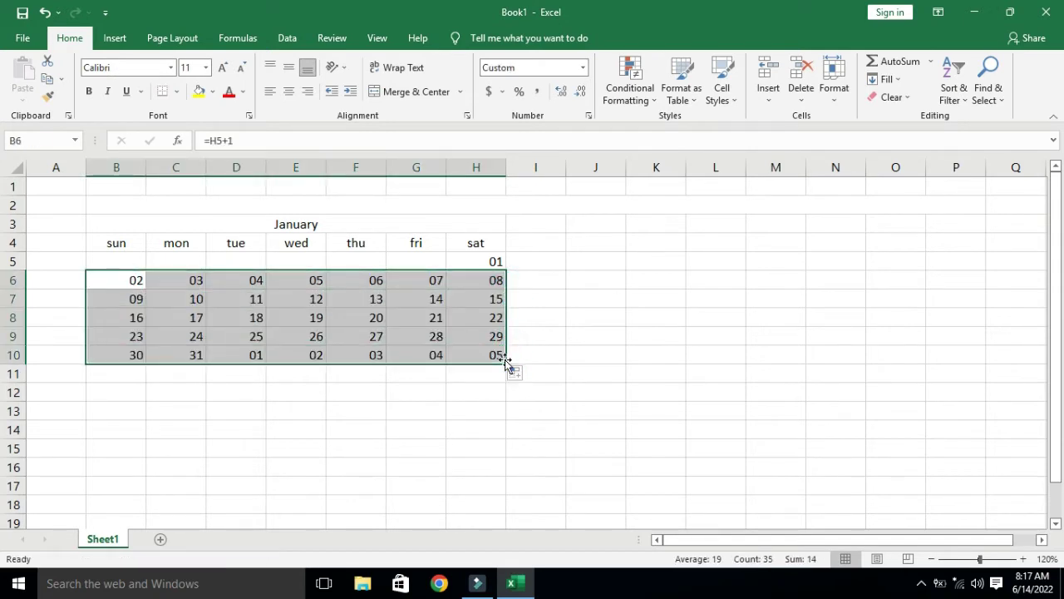
pyautogui.moveTo(245, 355); pyautogui.dragTo(458, 357)
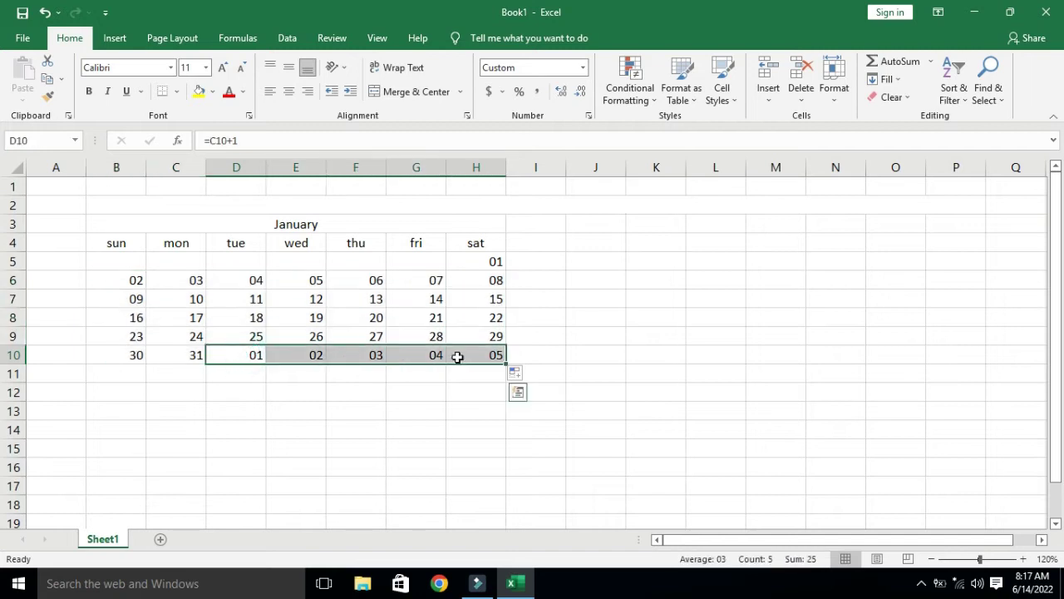
pyautogui.press('Delete')
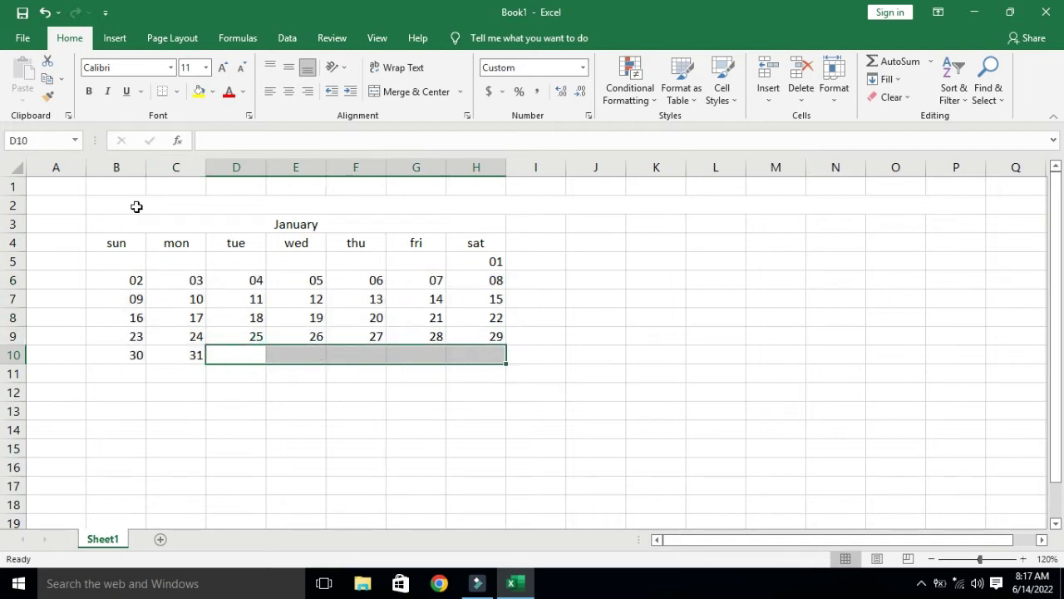
# - Make rows 3 to 10 taller by an equal amount and narrow columns B to H equally
pyautogui.moveTo(12, 223); pyautogui.dragTo(11, 339)
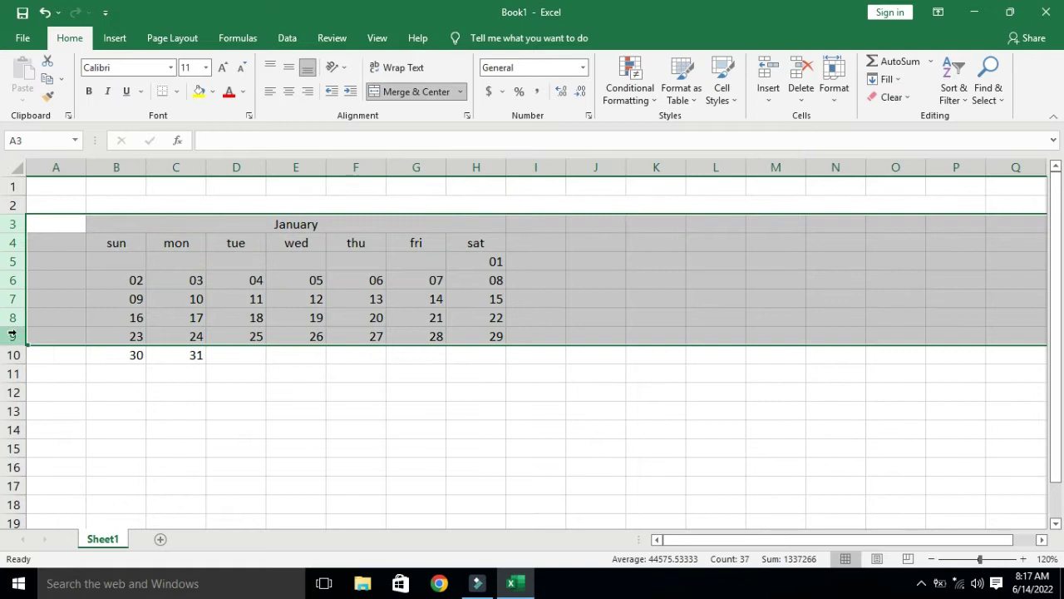
pyautogui.moveTo(12, 223); pyautogui.dragTo(13, 366)
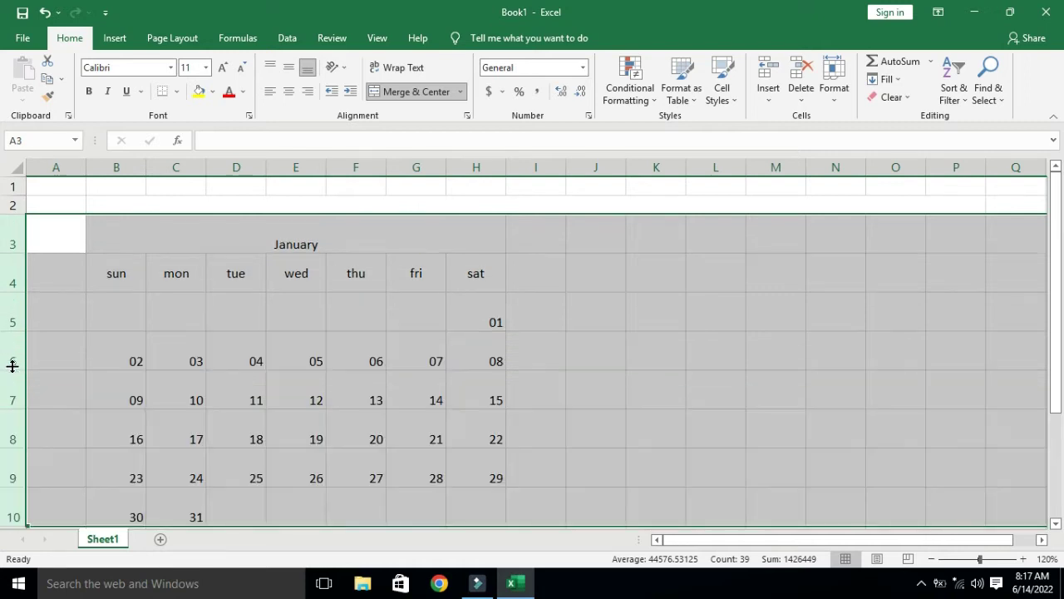
pyautogui.moveTo(141, 167); pyautogui.dragTo(466, 147)
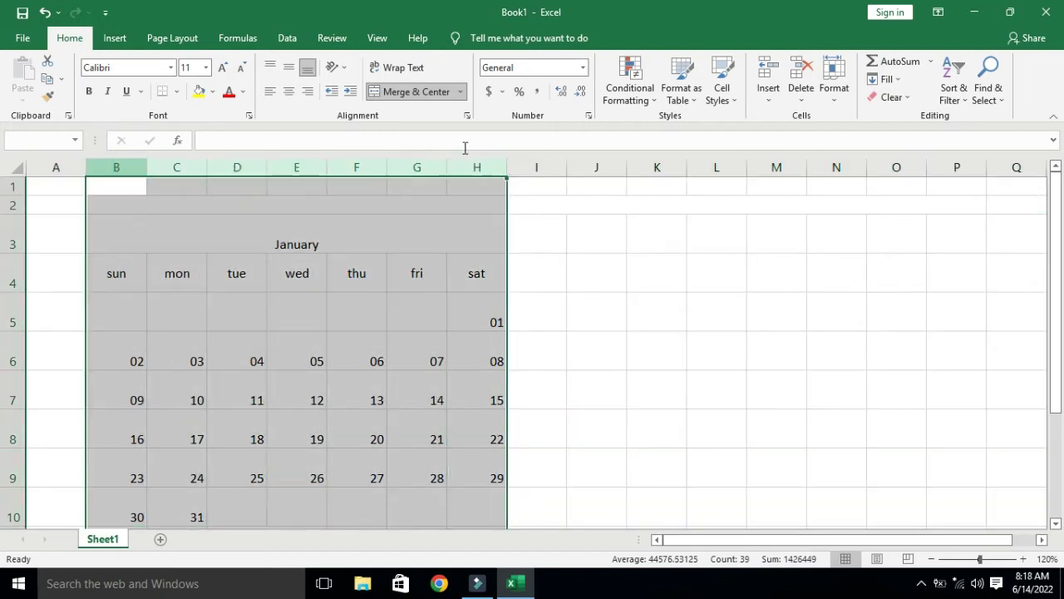
pyautogui.moveTo(142, 175); pyautogui.dragTo(141, 167)
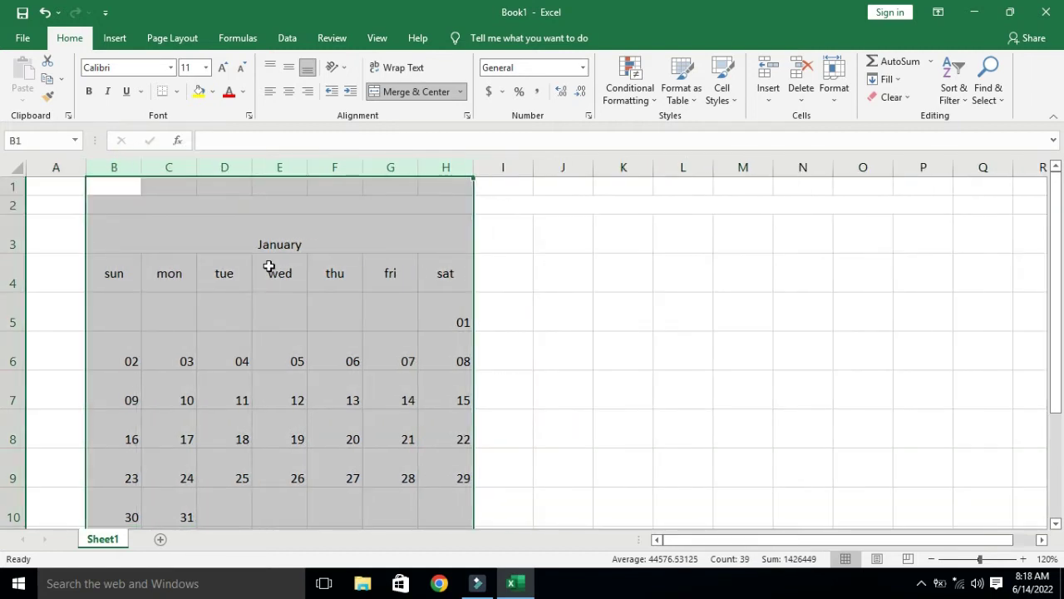
# - Centre the contents of columns B:H horizontally and vertically, and make row 2 taller
pyautogui.click(290, 93)
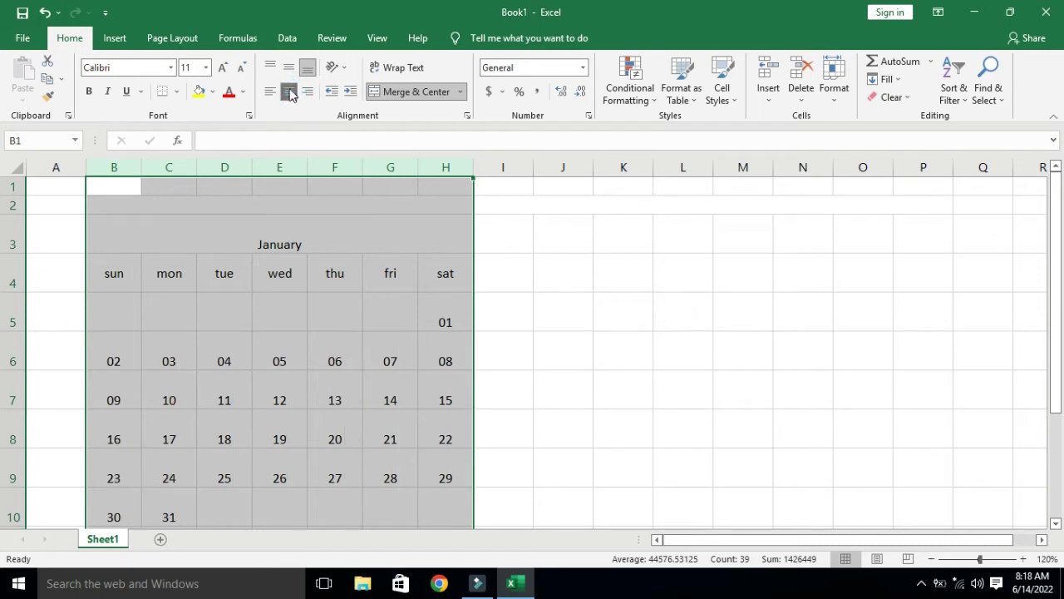
pyautogui.click(289, 67)
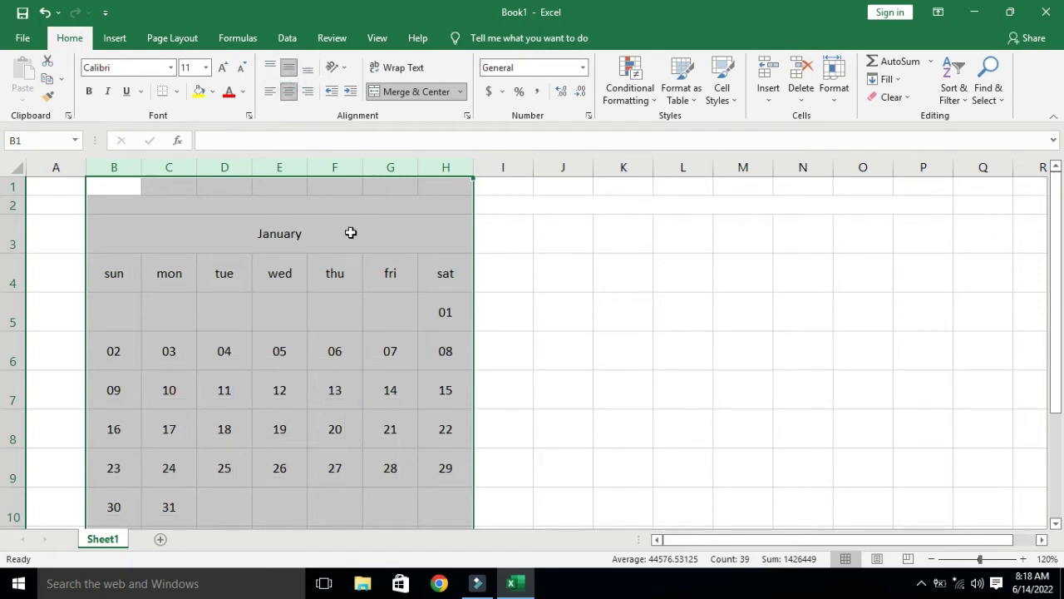
pyautogui.click(1056, 524)
pyautogui.moveTo(1061, 445); pyautogui.dragTo(1056, 408)
pyautogui.moveTo(8, 212); pyautogui.dragTo(8, 226)
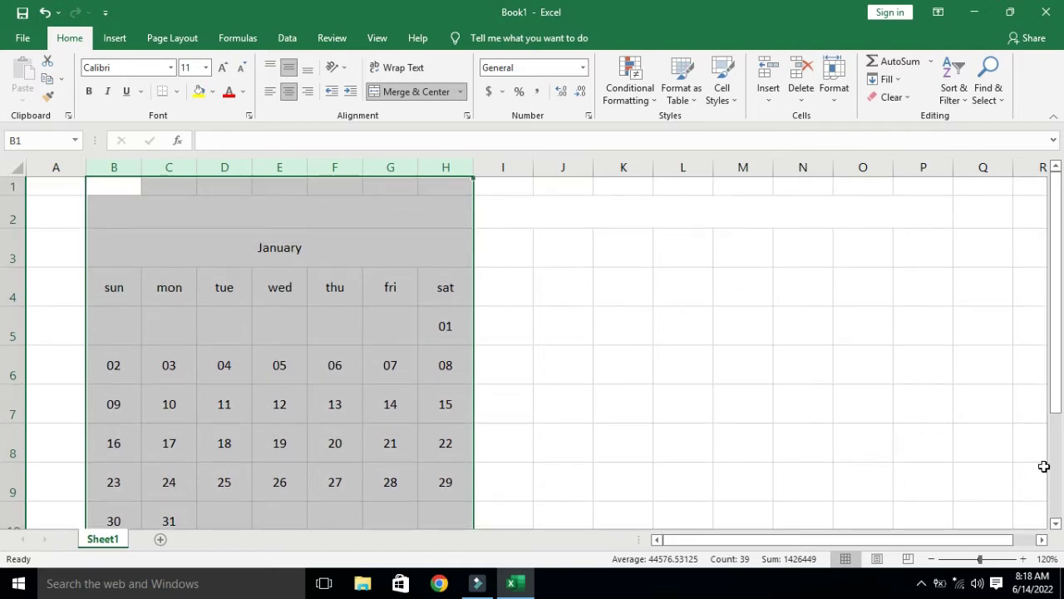
pyautogui.click(1056, 524)
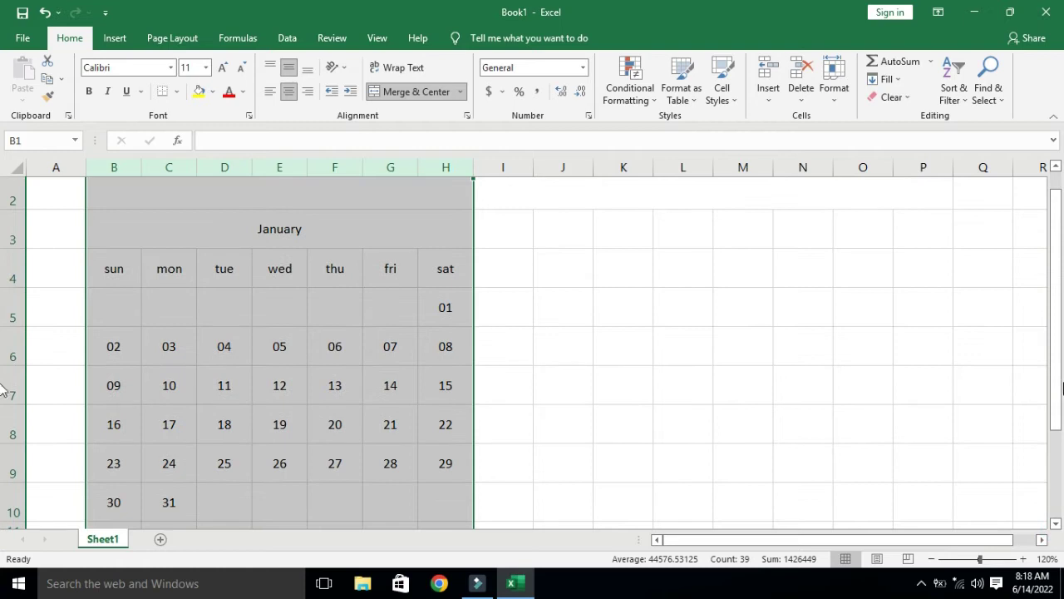
# - Format the January title in B3 with font size 22 and the Bernard MT Condensed font
pyautogui.click(333, 227)
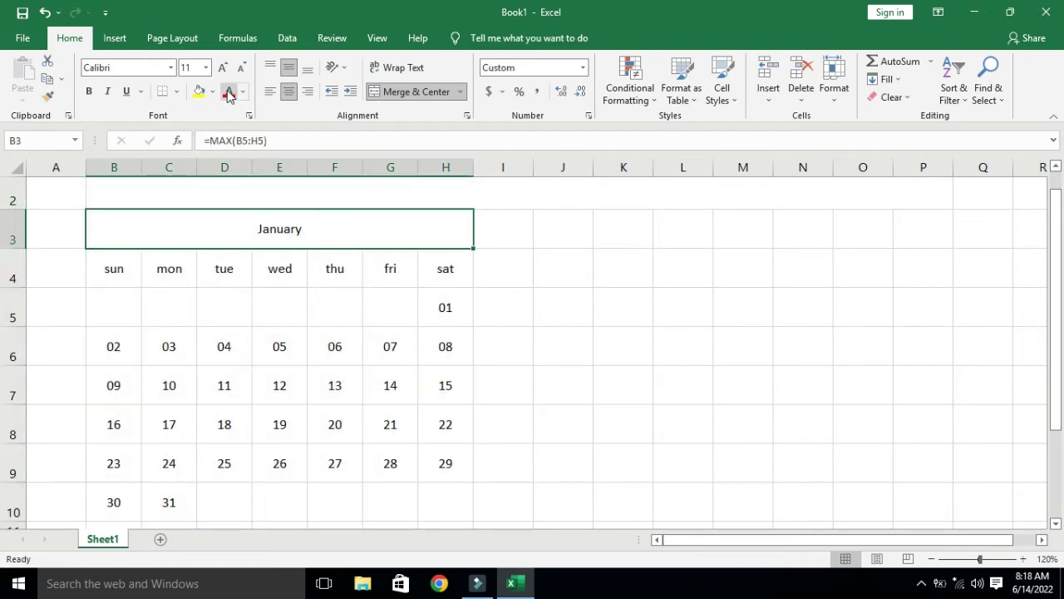
pyautogui.click(226, 68)
pyautogui.click(226, 69)
pyautogui.click(226, 68)
pyautogui.click(226, 68)
pyautogui.click(226, 68)
pyautogui.click(226, 68)
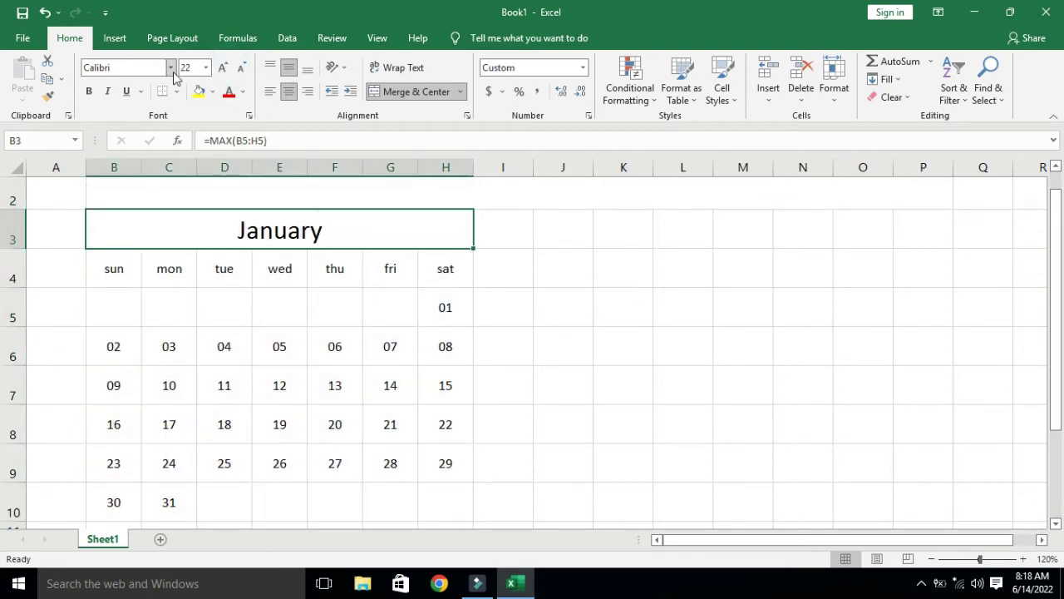
pyautogui.click(171, 68)
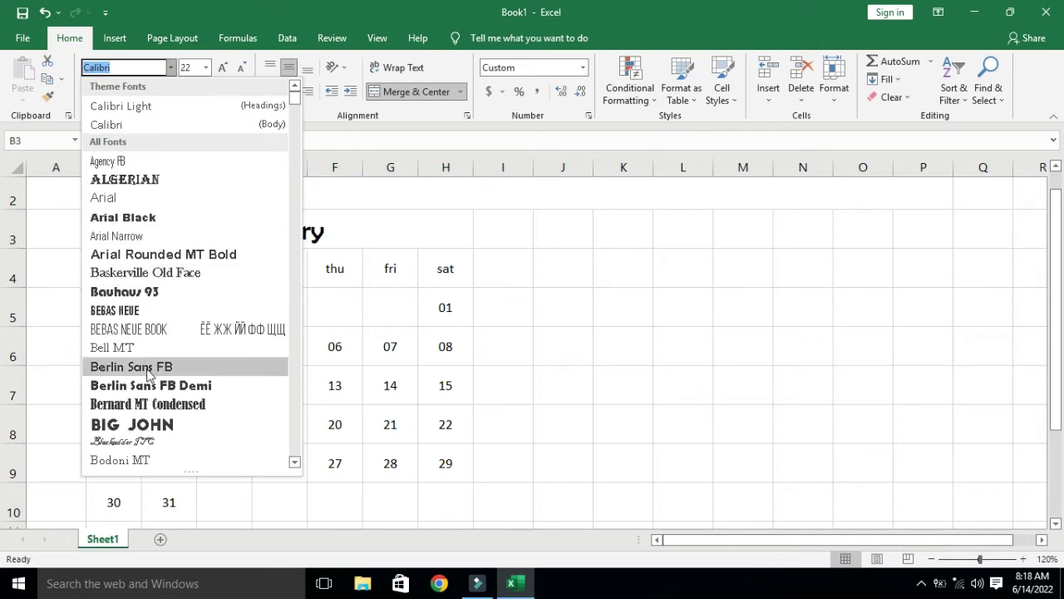
pyautogui.click(150, 403)
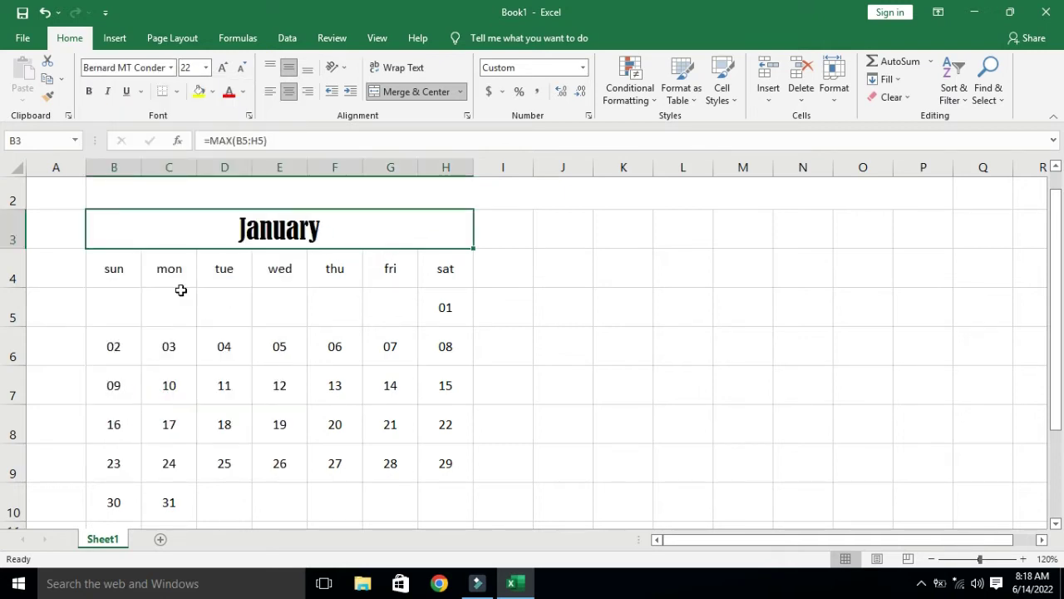
# - Set the font size of the weekday headings in B4:H4 to 16
pyautogui.moveTo(122, 271); pyautogui.dragTo(446, 267)
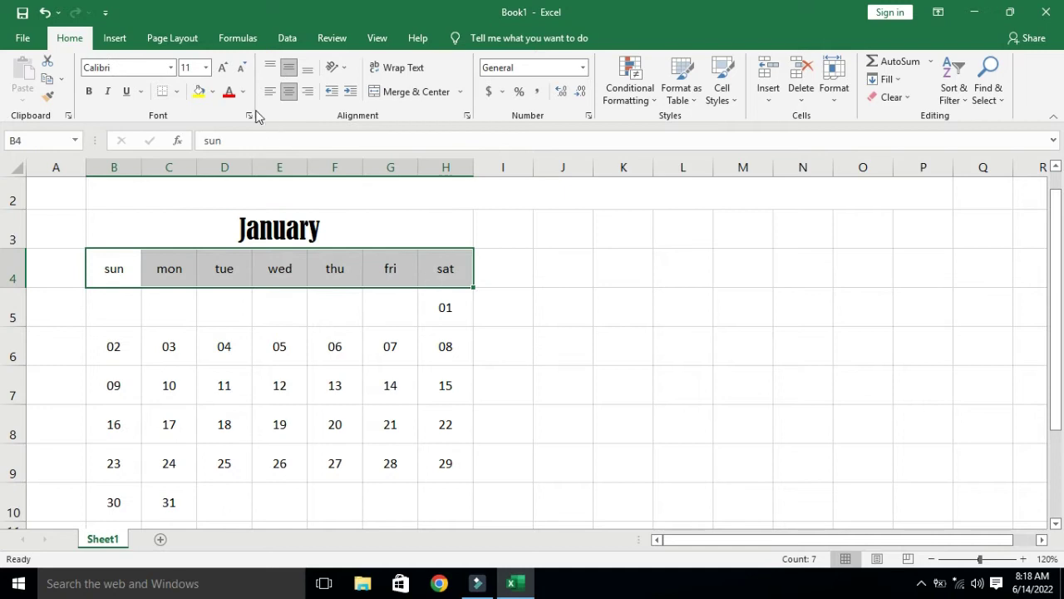
pyautogui.click(222, 66)
pyautogui.click(222, 67)
pyautogui.click(222, 67)
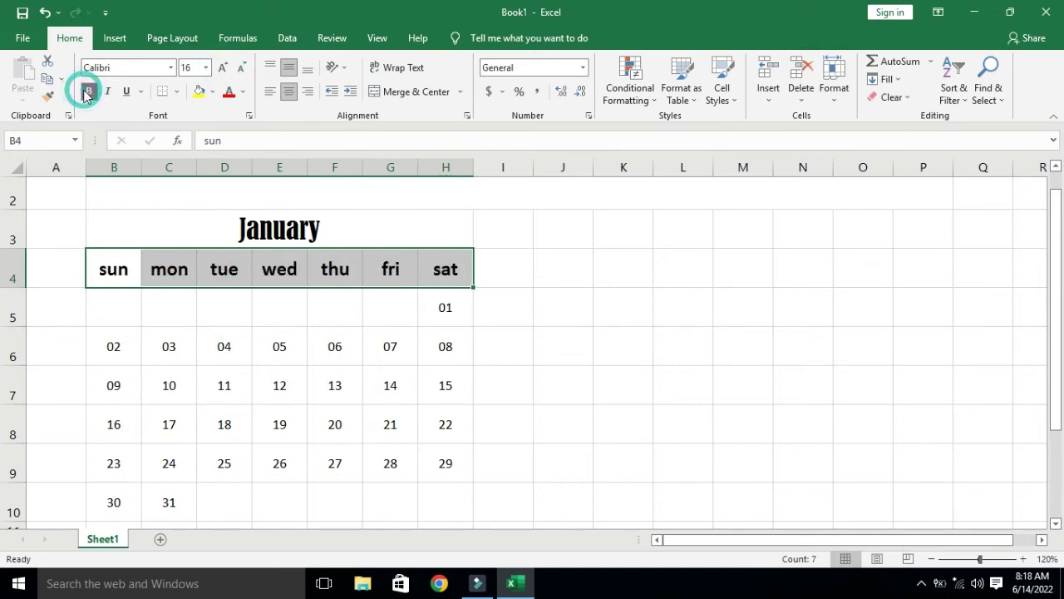
# - Fill the weekday headings B4:H4 and the Sunday cells B5:B10 with light gold
pyautogui.click(113, 268)
pyautogui.moveTo(113, 269); pyautogui.dragTo(435, 268)
pyautogui.click(212, 92)
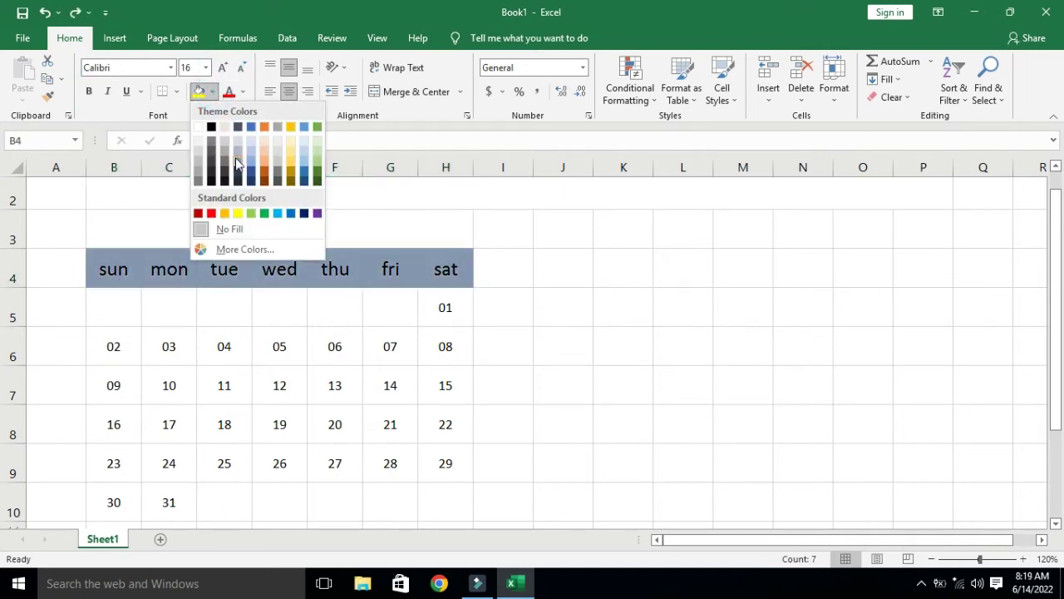
pyautogui.click(292, 164)
pyautogui.moveTo(118, 307); pyautogui.dragTo(125, 504)
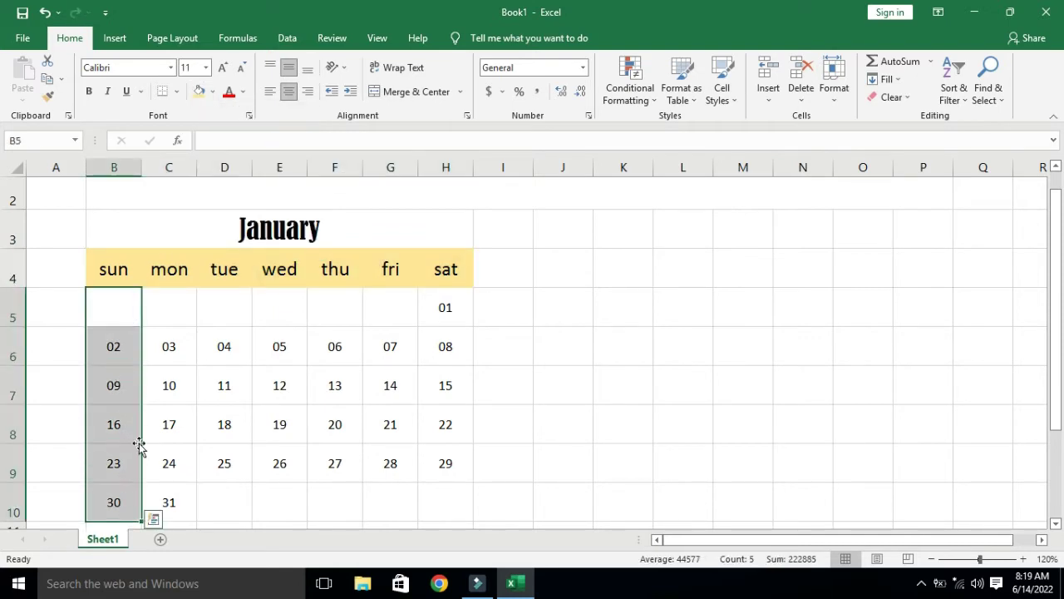
pyautogui.click(201, 92)
pyautogui.click(331, 311)
# - Fill the January title cell with a light blue theme colour
pyautogui.click(197, 228)
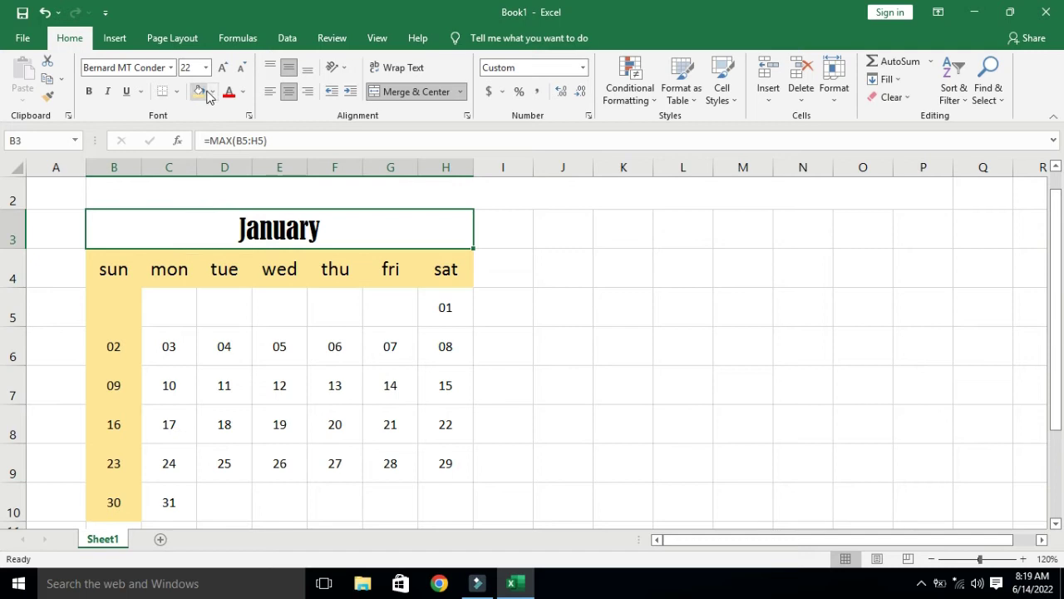
pyautogui.click(214, 91)
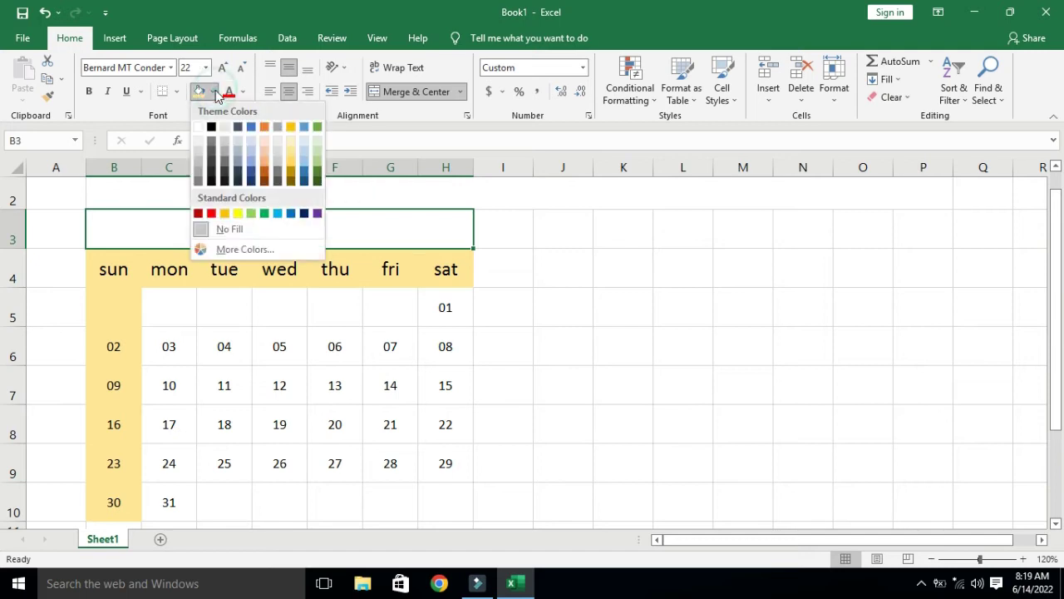
pyautogui.click(304, 166)
pyautogui.click(384, 237)
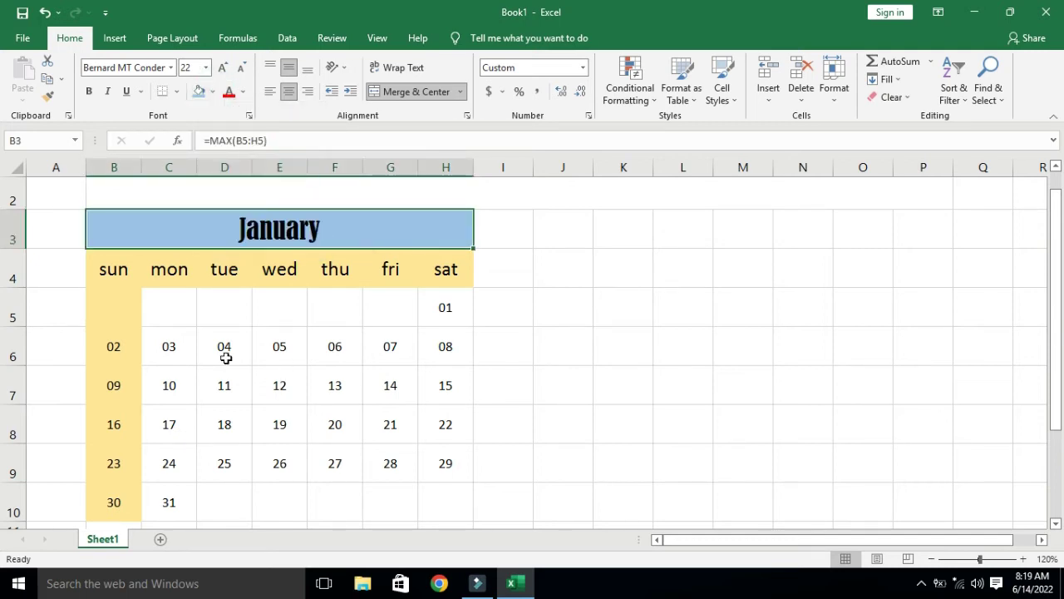
# - Apply Thick Outside Borders followed by All Borders to the January block B3:H10
pyautogui.moveTo(112, 230); pyautogui.dragTo(194, 499)
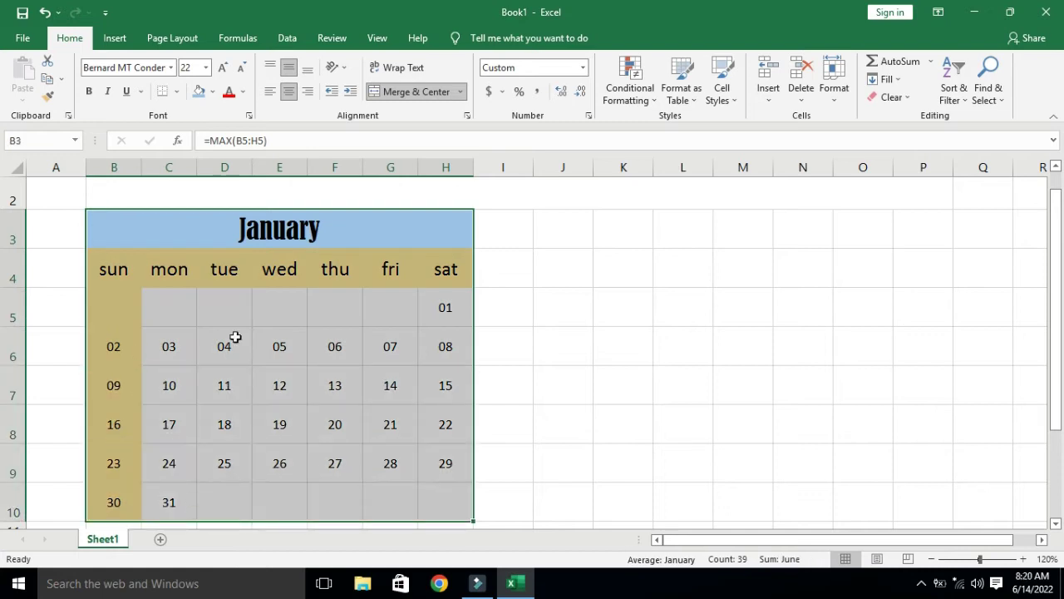
pyautogui.click(176, 91)
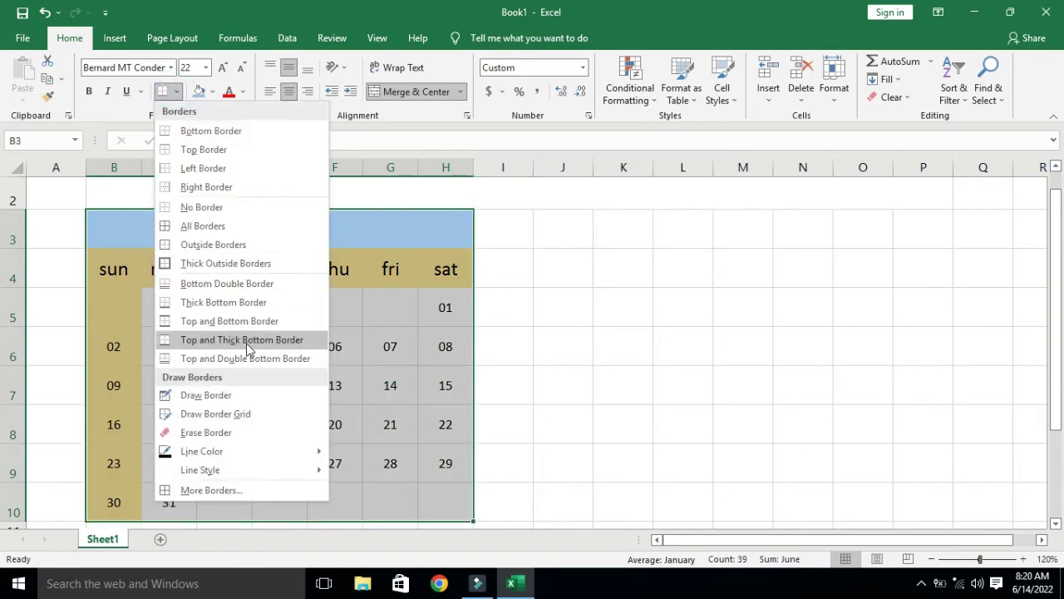
pyautogui.click(232, 264)
pyautogui.click(177, 91)
pyautogui.click(208, 223)
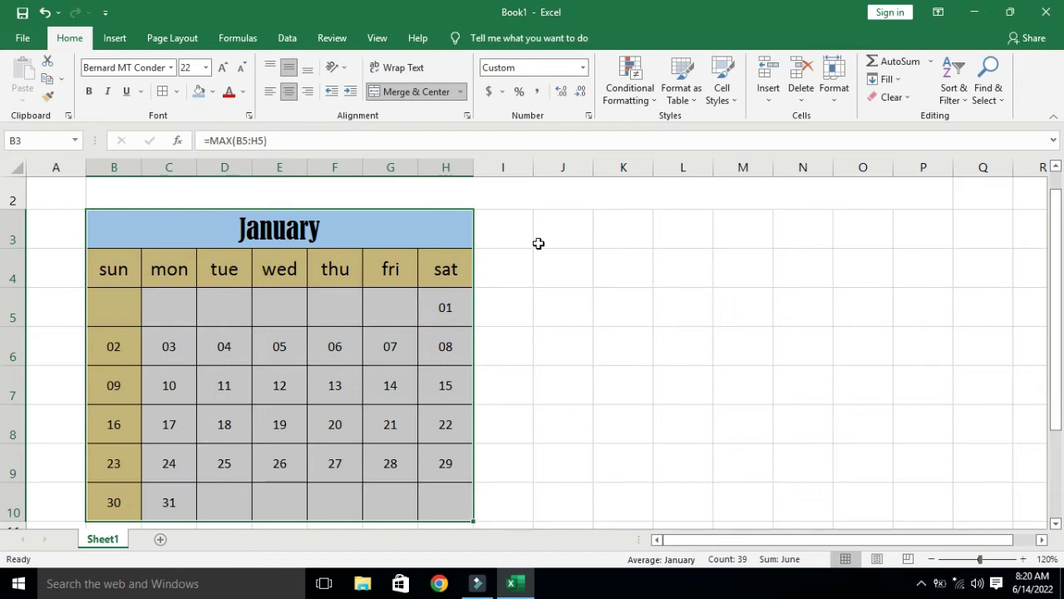
# - Widen column I slightly and paste a copy of the January block B3:H10 at J3
pyautogui.click(563, 240)
pyautogui.moveTo(535, 167); pyautogui.dragTo(540, 167)
pyautogui.moveTo(124, 227); pyautogui.dragTo(219, 484)
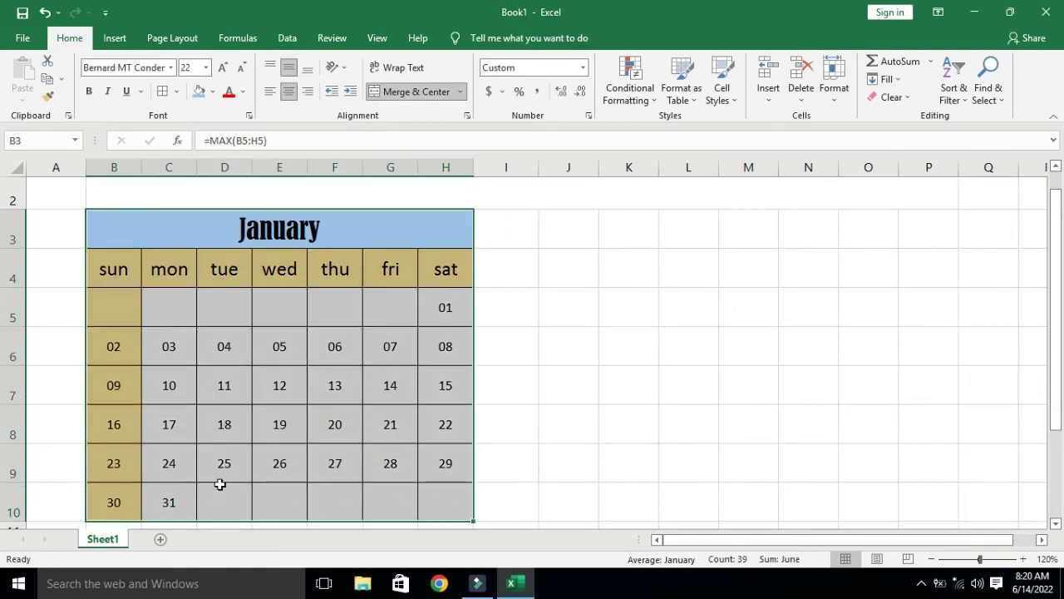
pyautogui.hotkey('ctrl', 'c')
pyautogui.click(585, 234)
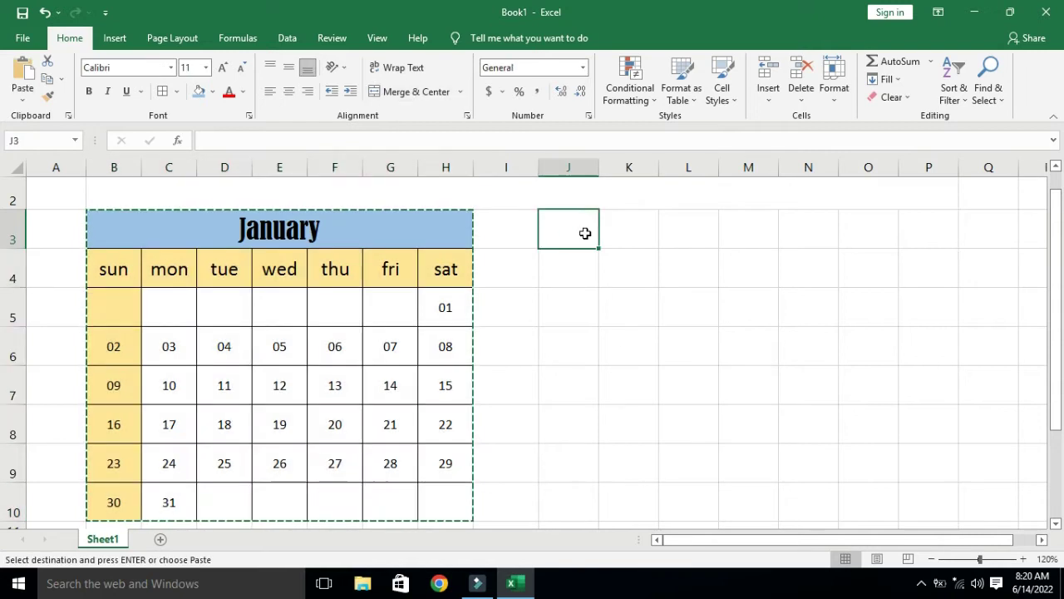
pyautogui.hotkey('ctrl', 'v')
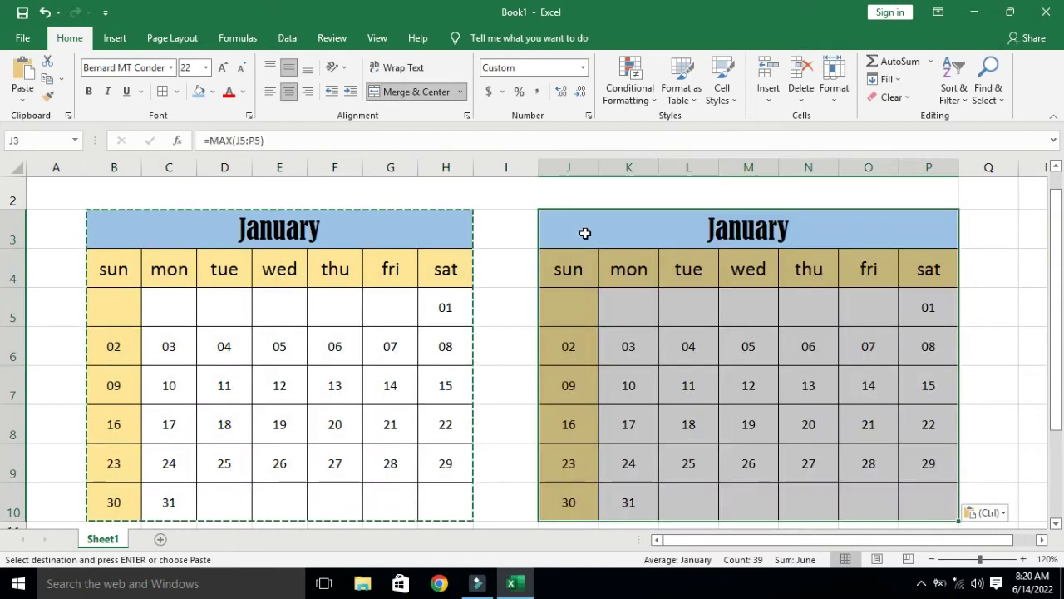
# - Enter the formula =C10+1 in L5 to start the second month on Tuesday
pyautogui.click(687, 307)
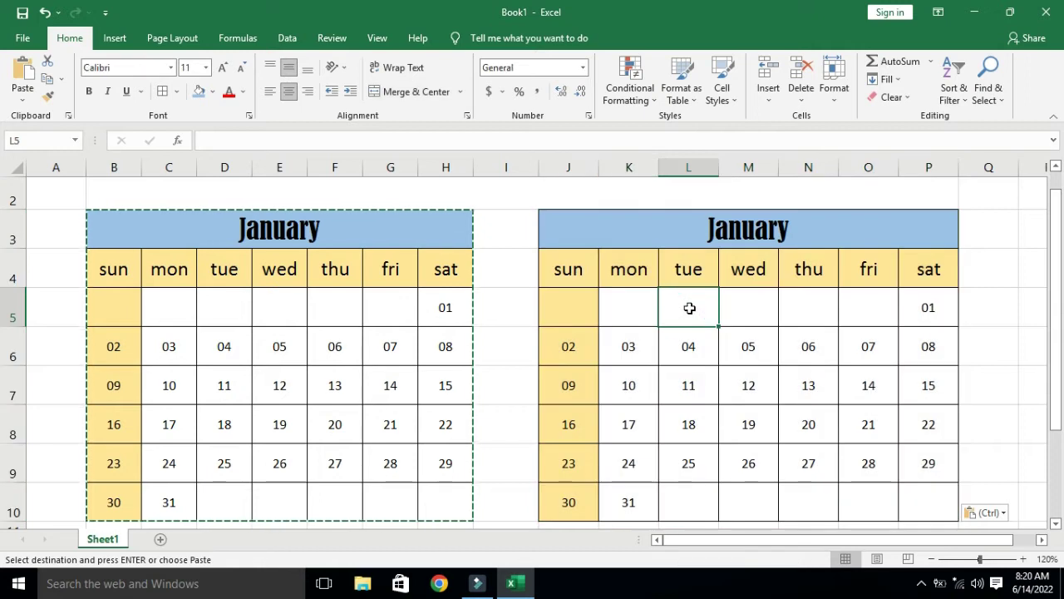
pyautogui.write('=')
pyautogui.click(167, 504)
pyautogui.write('+')
pyautogui.press('Return')
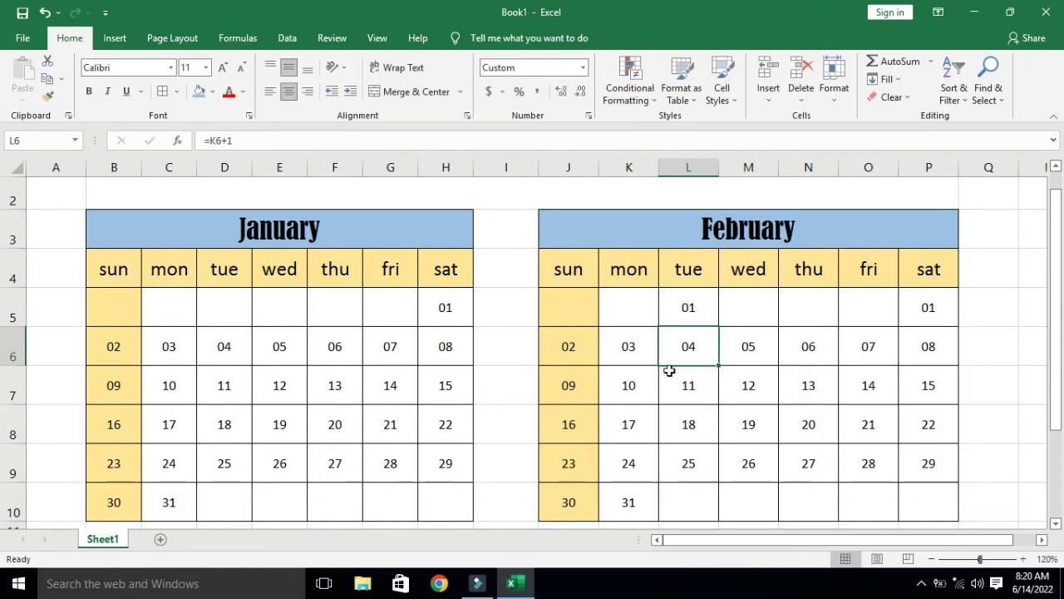
# - Enter the formula =L5+1 in M5 and fill it across to P5 for the rest of the week
pyautogui.click(754, 317)
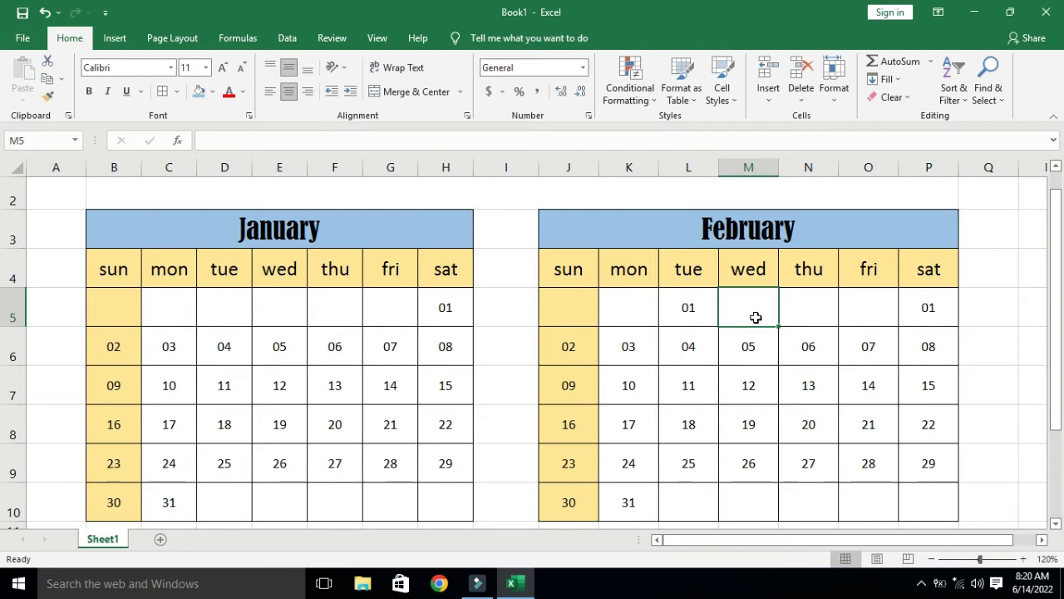
pyautogui.write('=')
pyautogui.click(690, 305)
pyautogui.write('+1')
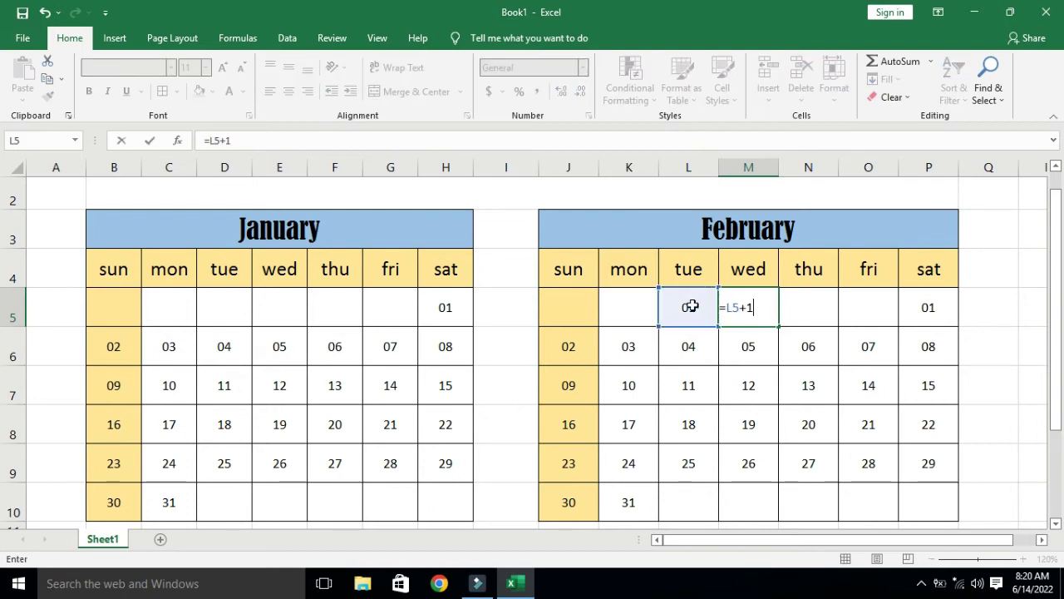
pyautogui.press('Return')
pyautogui.click(736, 307)
pyautogui.moveTo(779, 326); pyautogui.dragTo(937, 327)
# - Clear the surplus dates after February 28 in L9:P9 and J10:K10
pyautogui.moveTo(688, 462); pyautogui.dragTo(926, 463)
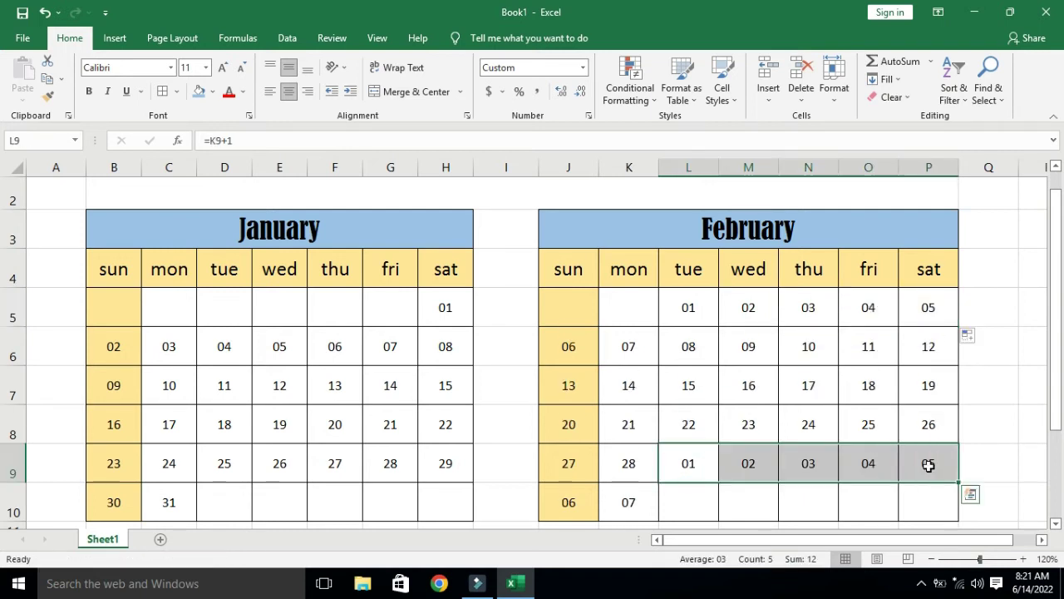
pyautogui.press('Delete')
pyautogui.click(574, 502)
pyautogui.moveTo(593, 501); pyautogui.dragTo(622, 502)
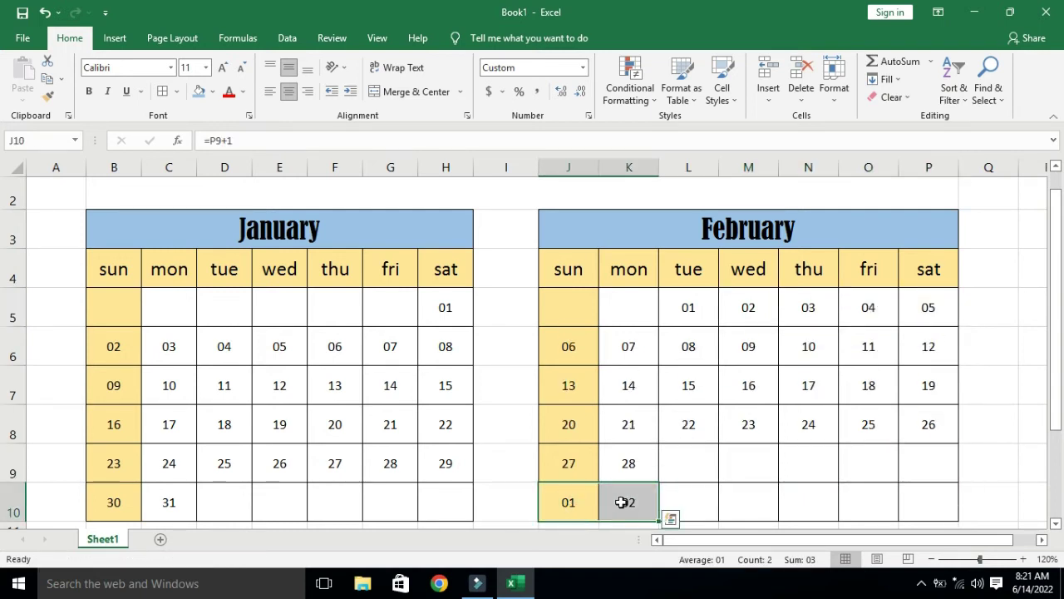
pyautogui.press('Delete')
# - Copy the January and February blocks in B3:P10 and paste them at B12
pyautogui.moveTo(107, 228); pyautogui.dragTo(649, 507)
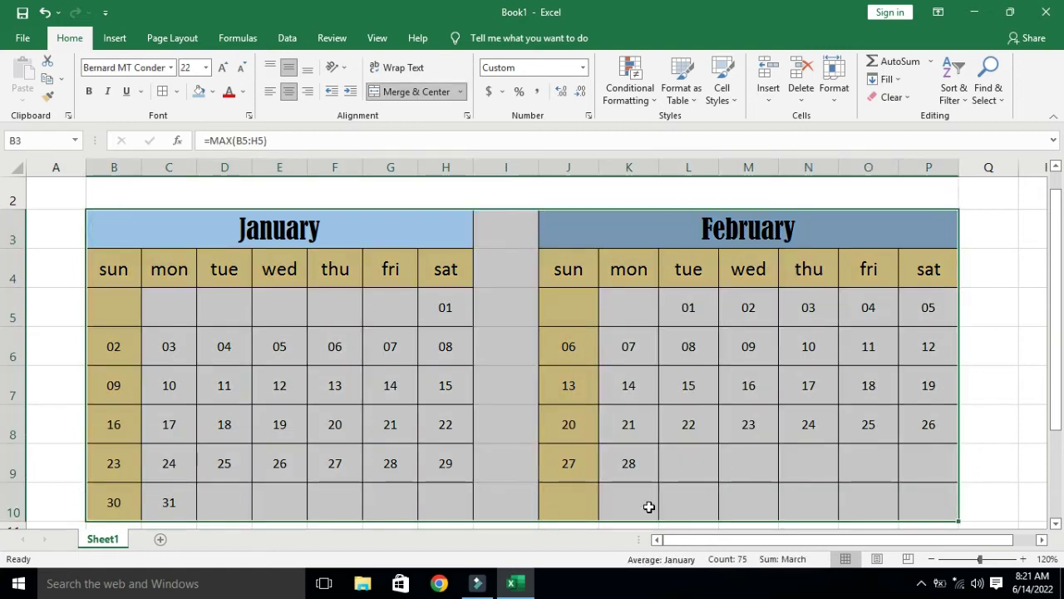
pyautogui.hotkey('ctrl', 'c')
pyautogui.scroll(-2, 1007, 513)
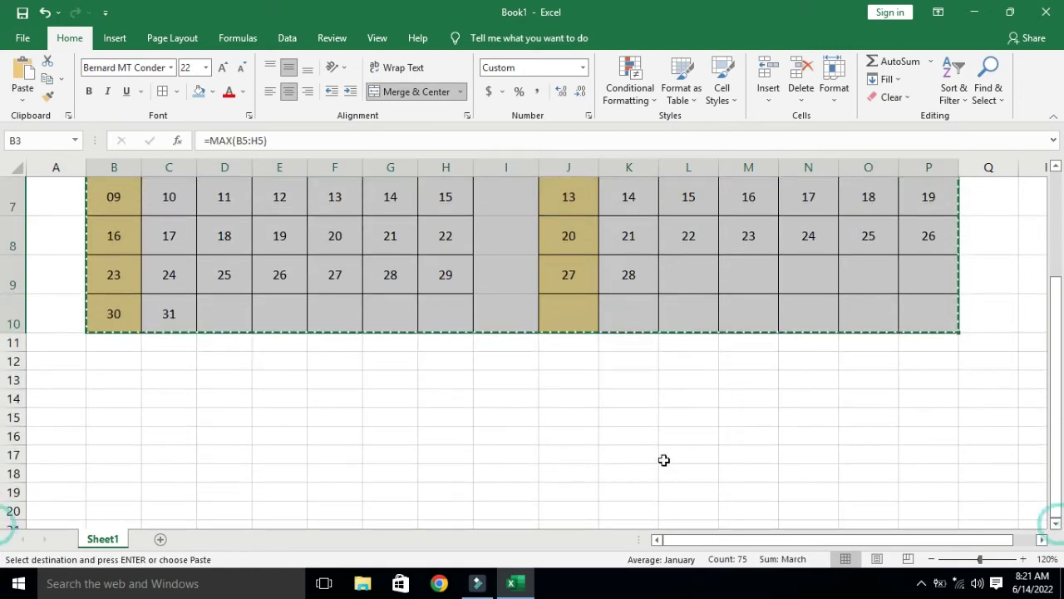
pyautogui.click(128, 366)
pyautogui.hotkey('ctrl', 'v')
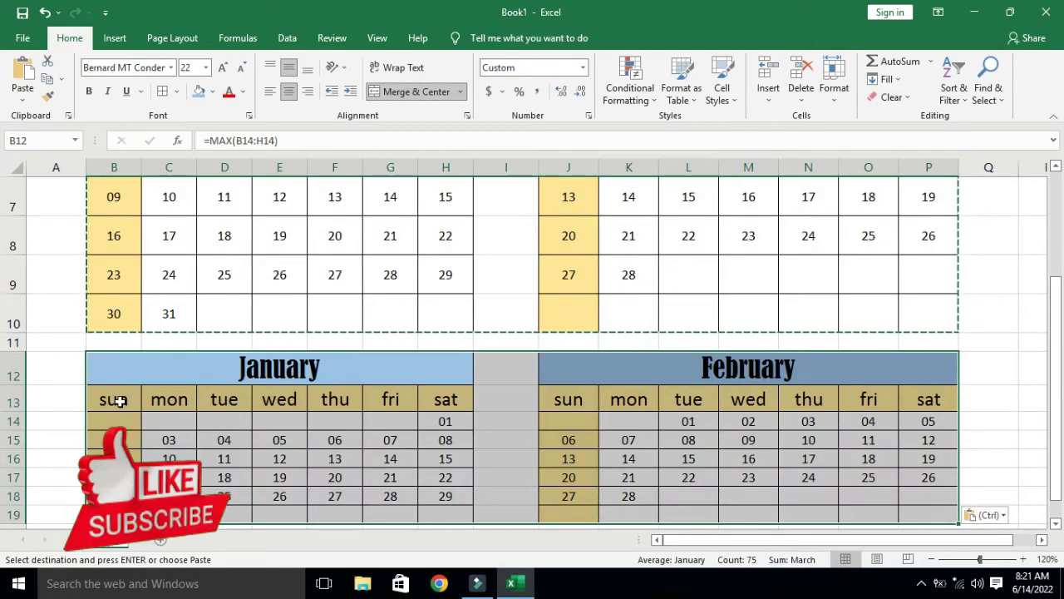
pyautogui.scroll(-2, 1059, 529)
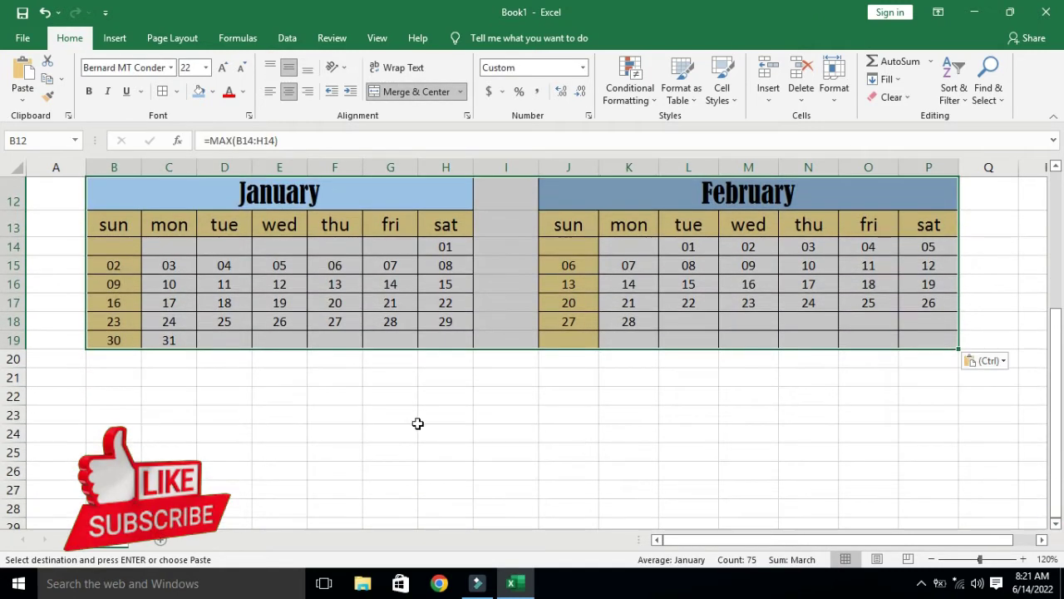
# - Enter the formula =K9+1 in D14 to start March on Tuesday
pyautogui.moveTo(1059, 374)
pyautogui.mouseDown()
pyautogui.moveTo(1058, 361)
pyautogui.moveTo(1056, 395)
pyautogui.moveTo(1055, 304)
pyautogui.moveTo(1055, 370)
pyautogui.mouseUp()
pyautogui.click(235, 307)
pyautogui.click(228, 382)
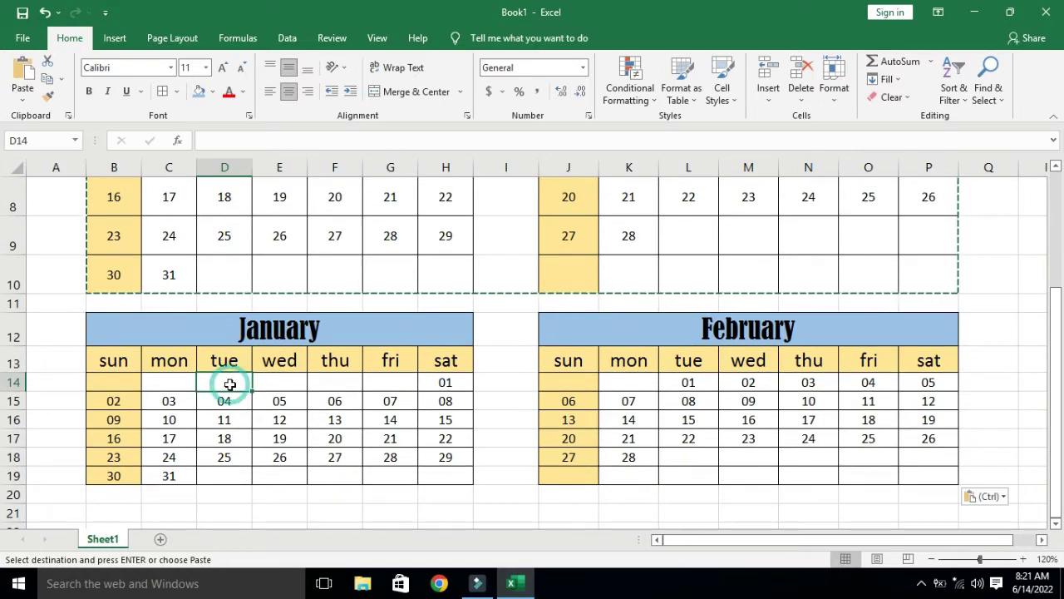
pyautogui.write('=')
pyautogui.click(637, 237)
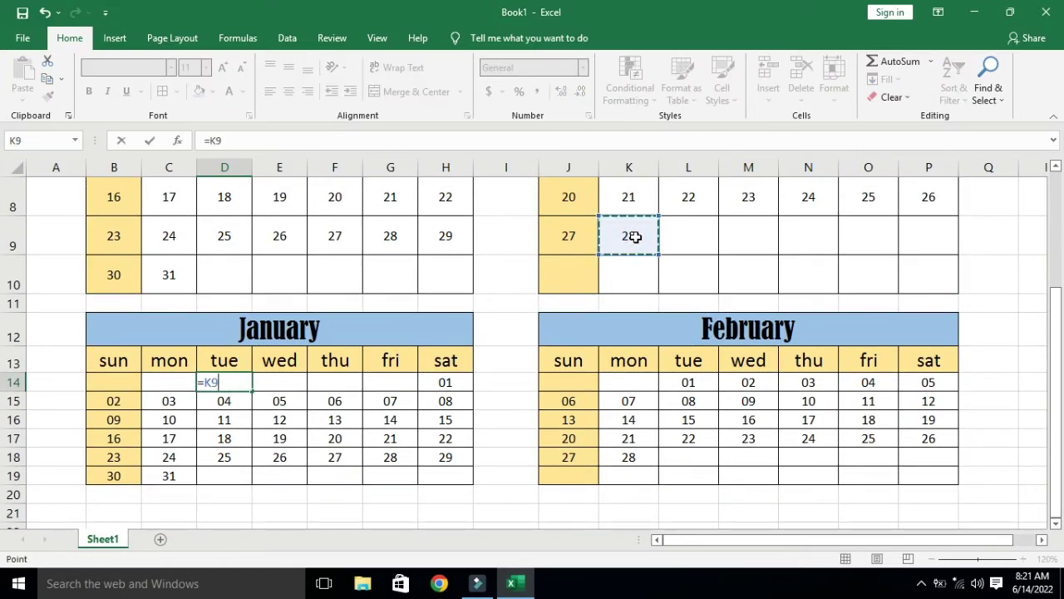
pyautogui.write('+1')
pyautogui.press('Return')
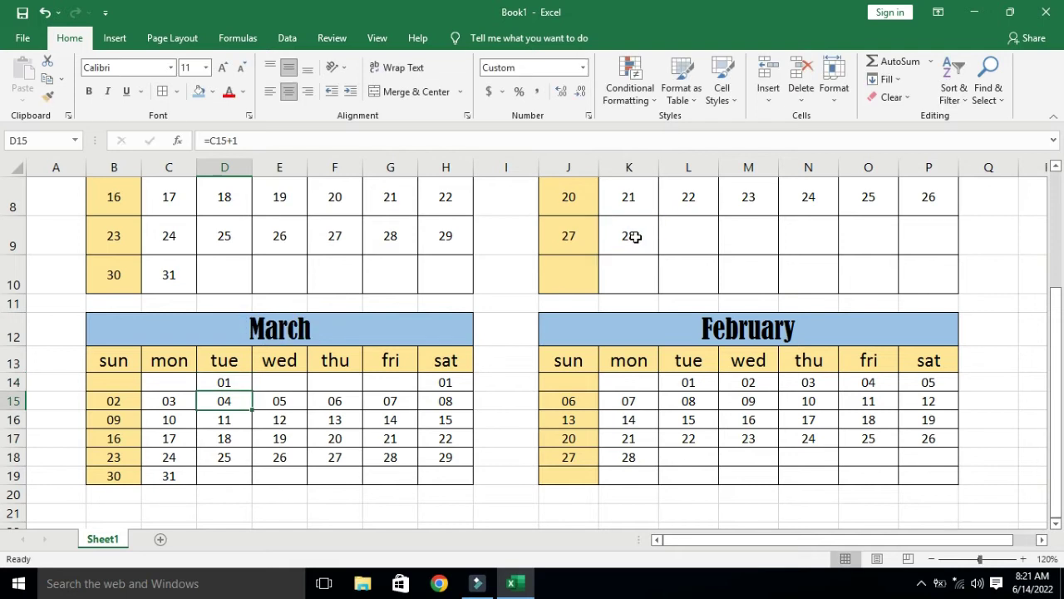
# - Enter the formula =D14+1 in E14 and fill it across to H14 for the rest of March's first week
pyautogui.click(278, 380)
pyautogui.write('=')
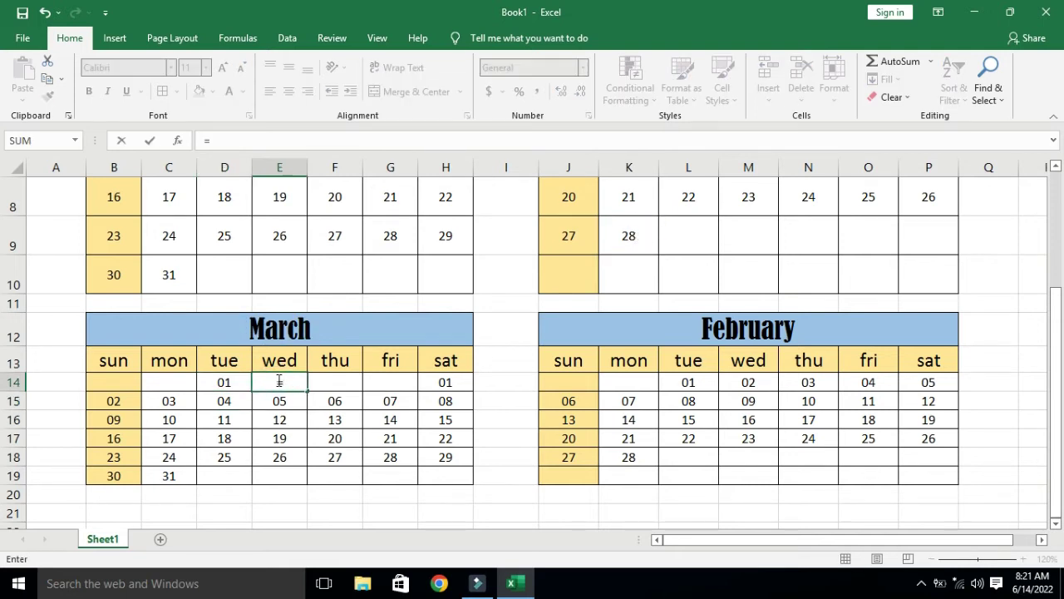
pyautogui.click(238, 384)
pyautogui.write('+1')
pyautogui.press('Return')
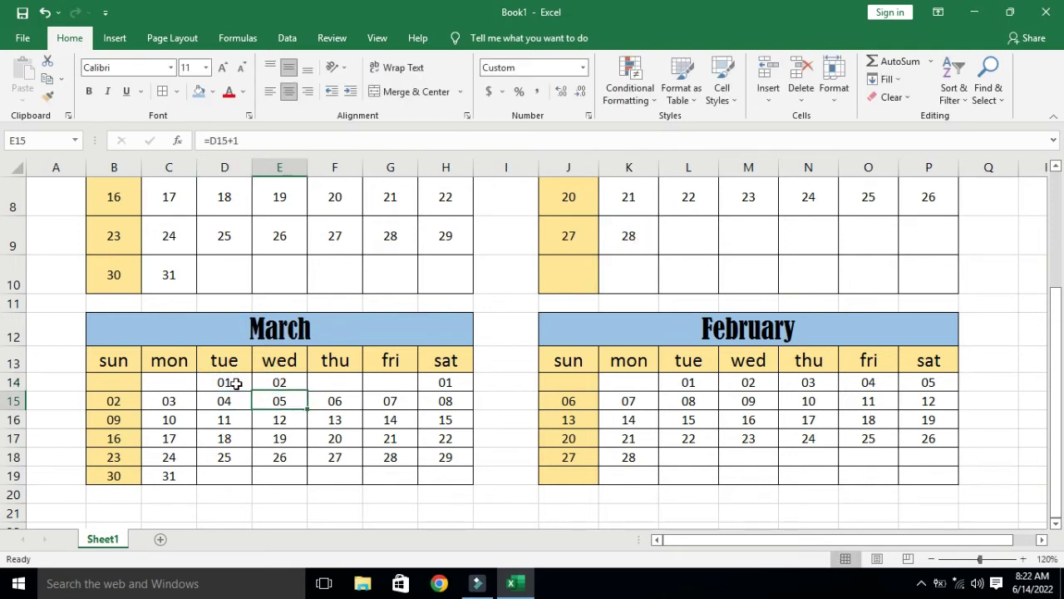
pyautogui.click(285, 383)
pyautogui.moveTo(307, 391); pyautogui.dragTo(456, 389)
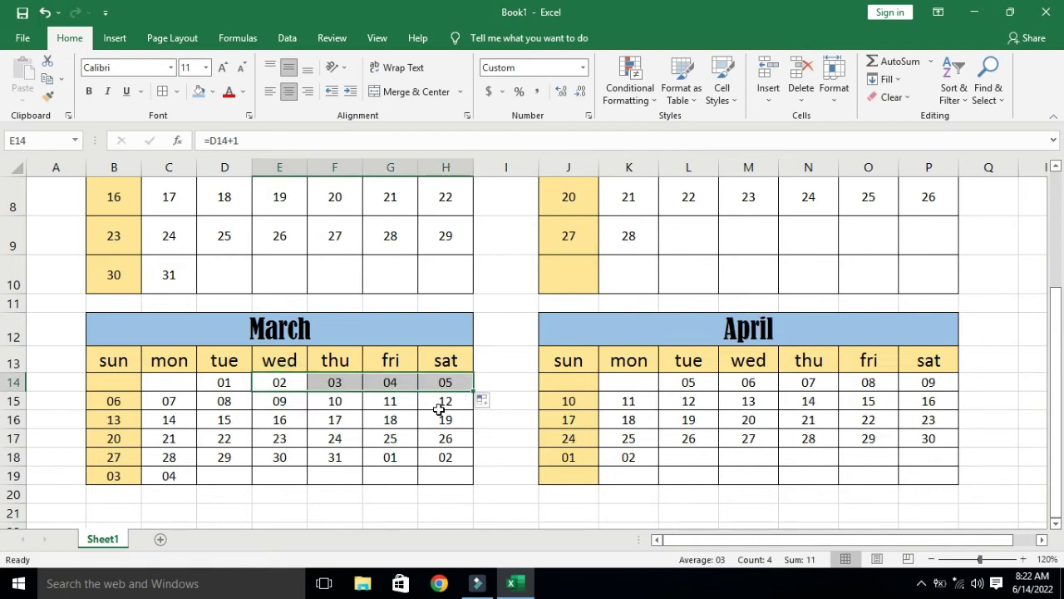
# - Clear the surplus dates after March 31 in G18:H18 and B19:C19
pyautogui.click(689, 382)
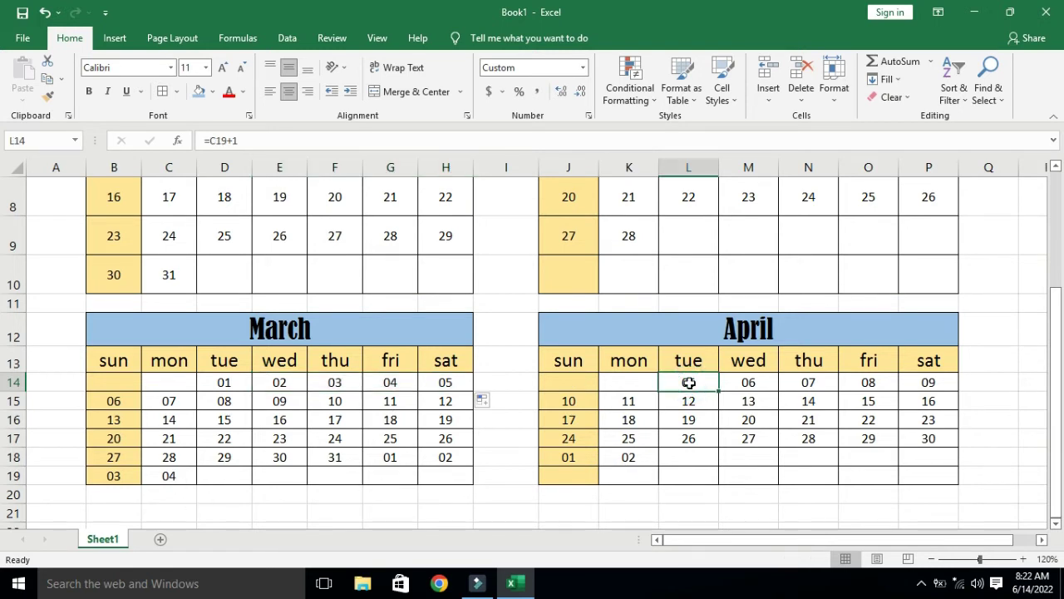
pyautogui.moveTo(382, 460); pyautogui.dragTo(441, 458)
pyautogui.press('Delete')
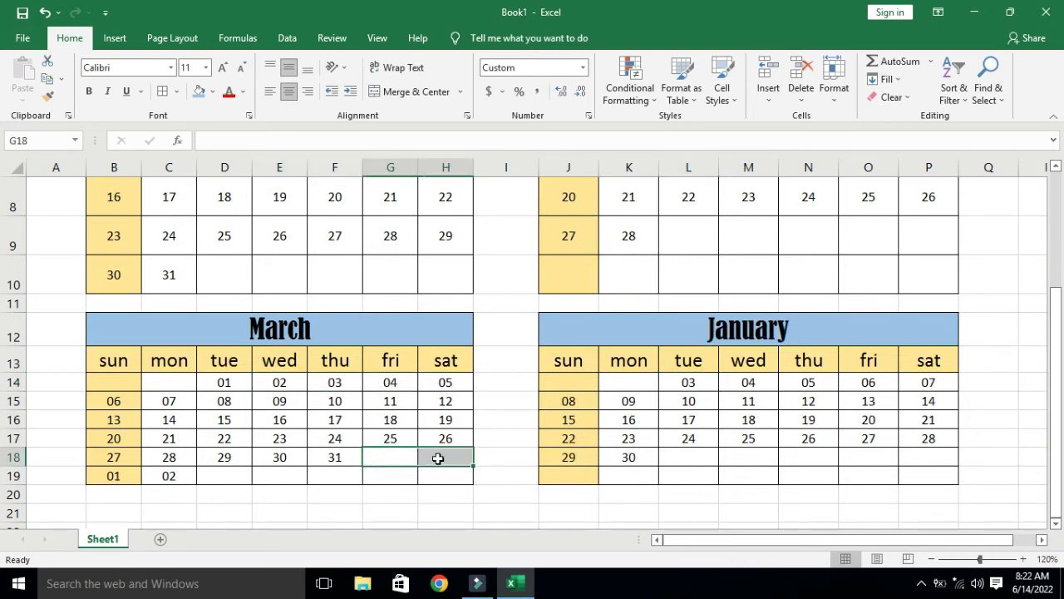
pyautogui.moveTo(111, 473); pyautogui.dragTo(174, 474)
pyautogui.press('Delete')
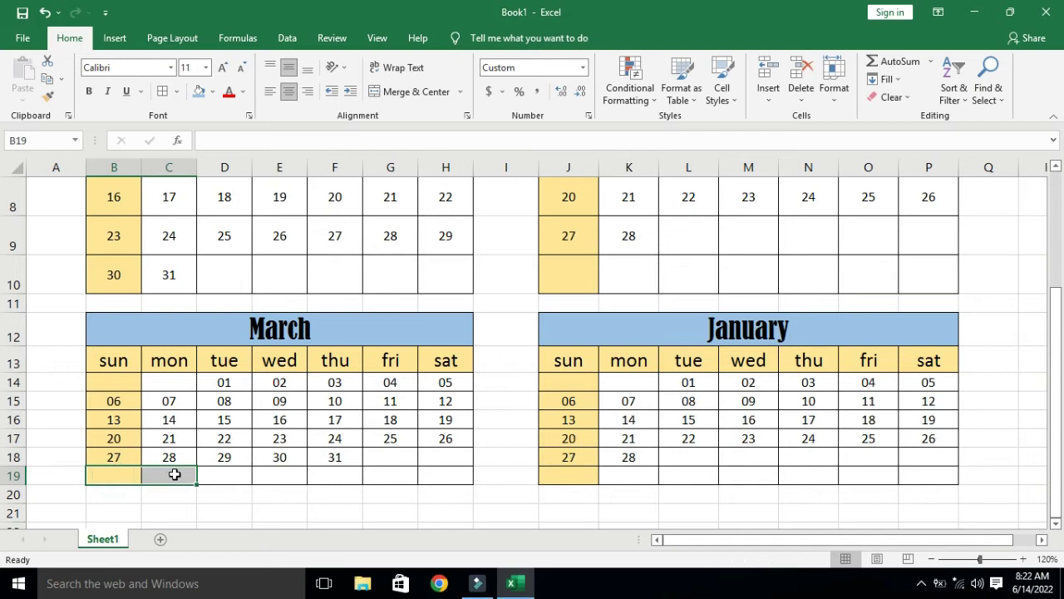
# - Clear the surplus Tuesday date in L14 of the month block beside March
pyautogui.click(633, 460)
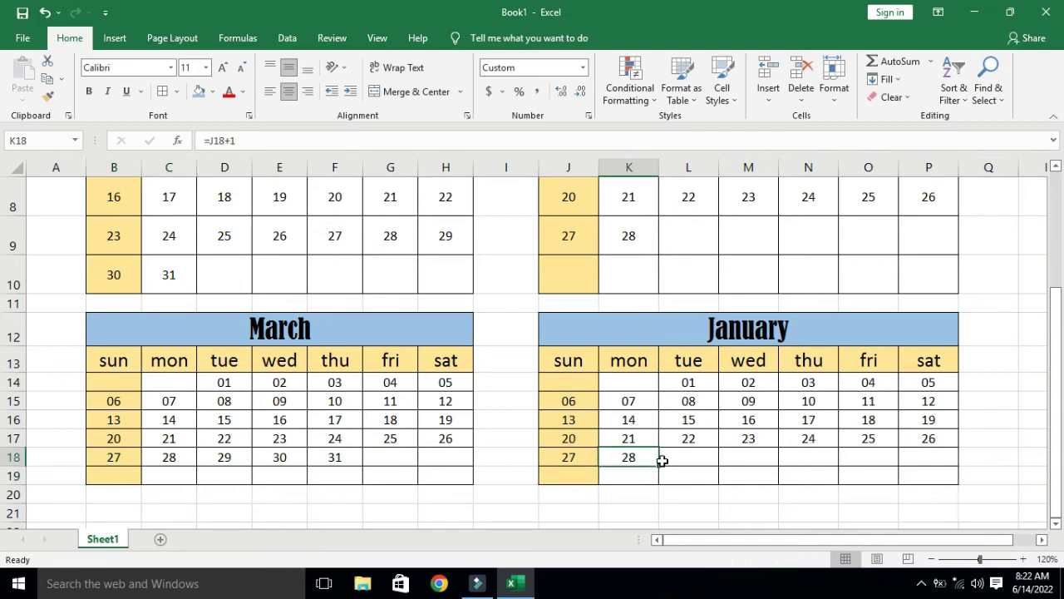
pyautogui.click(688, 383)
pyautogui.press('Delete')
pyautogui.write('=')
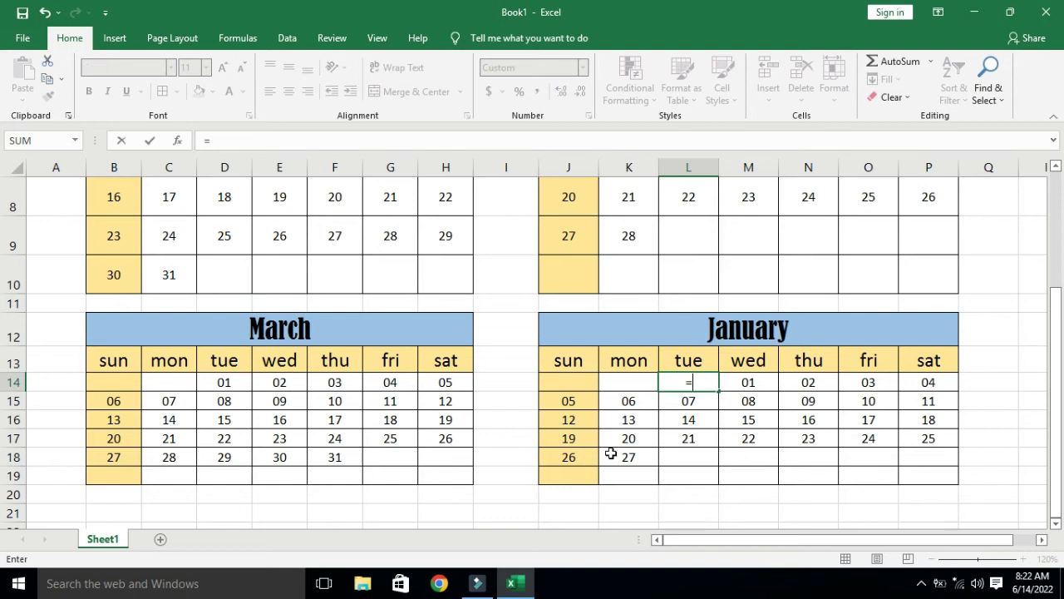
pyautogui.press('BackSpace')
# - Enter the formula =F18+1 in O14 to start April on Friday
pyautogui.click(861, 384)
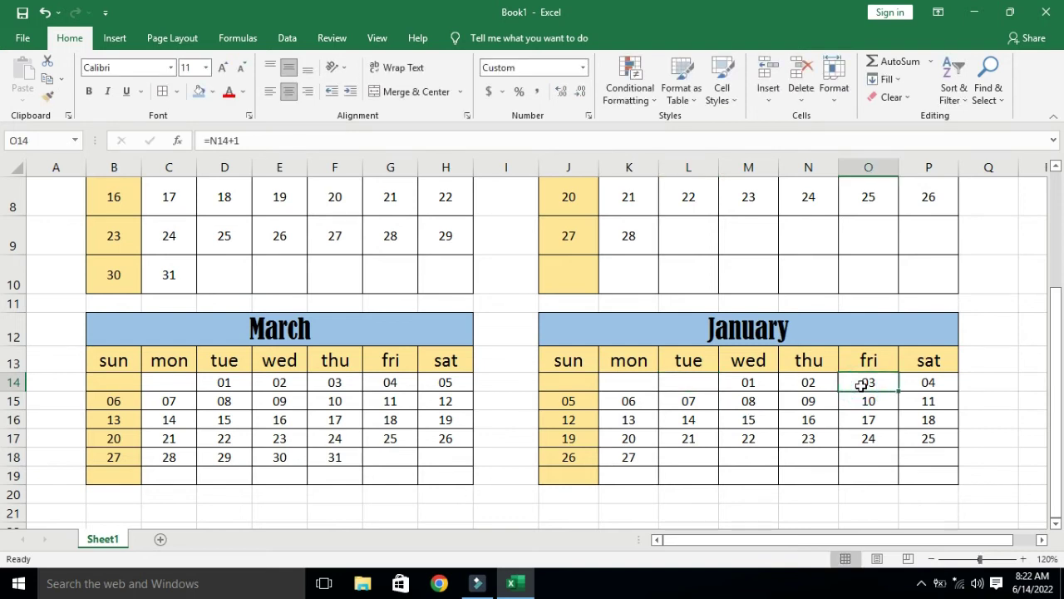
pyautogui.write('=')
pyautogui.click(344, 459)
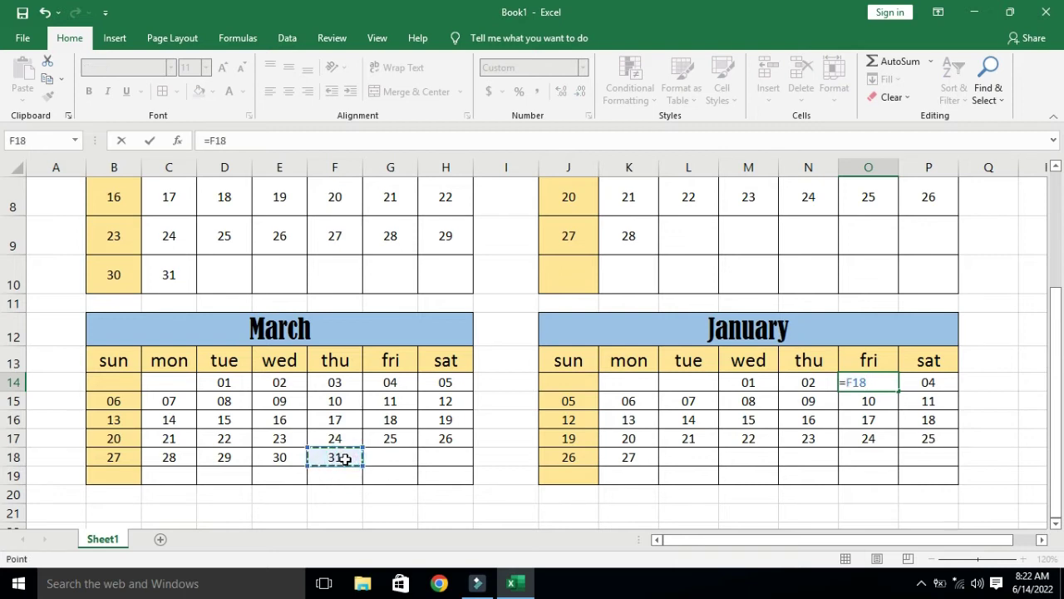
pyautogui.write('+1')
pyautogui.press('Return')
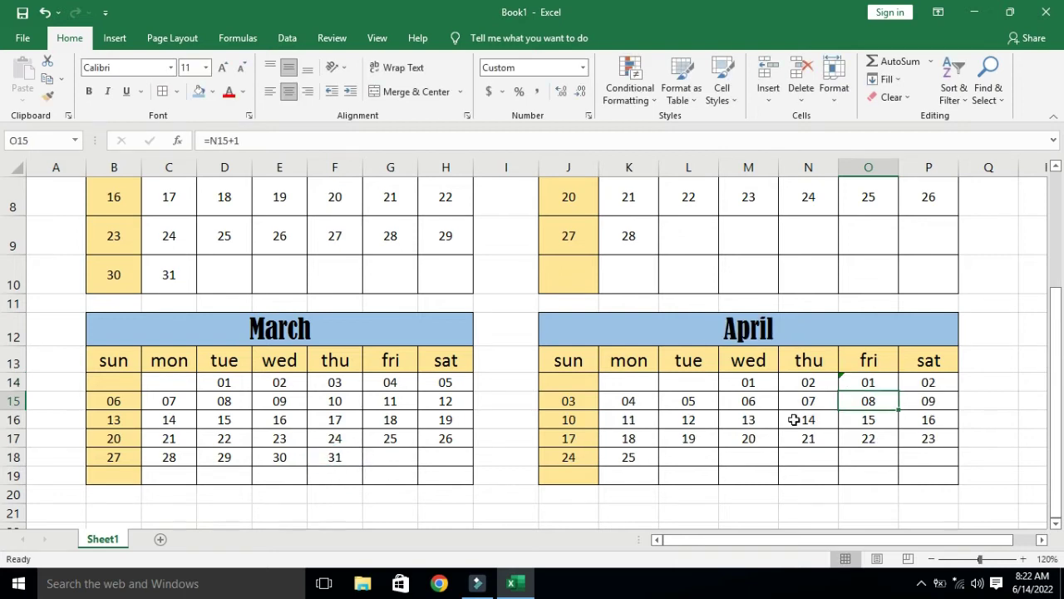
# - Enter the formula =O14+1 in P14 for April's first Saturday
pyautogui.click(921, 383)
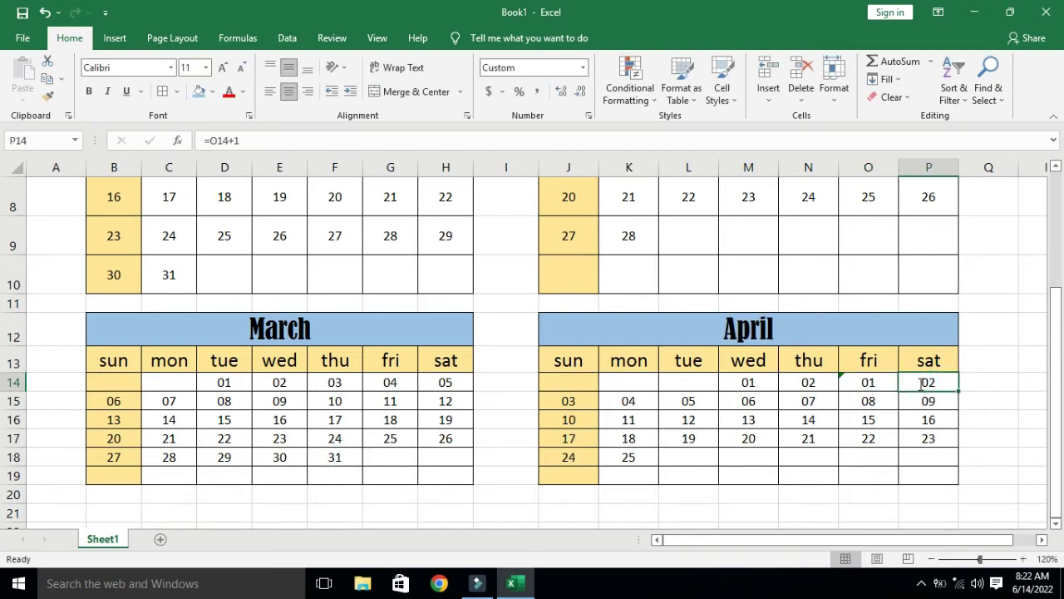
pyautogui.write('=')
pyautogui.click(863, 384)
pyautogui.write('+')
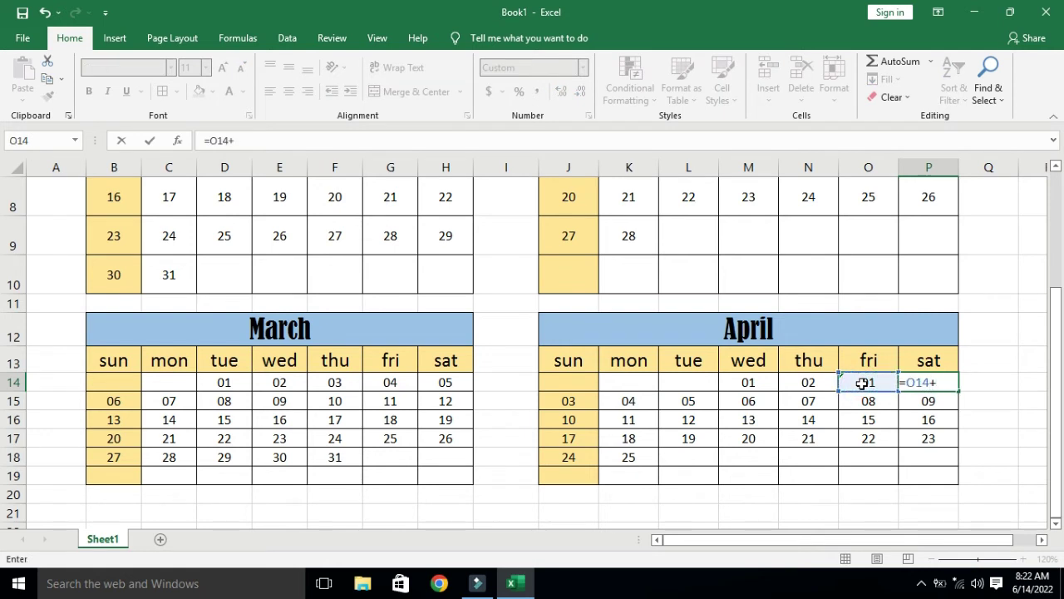
pyautogui.write('1')
pyautogui.press('Return')
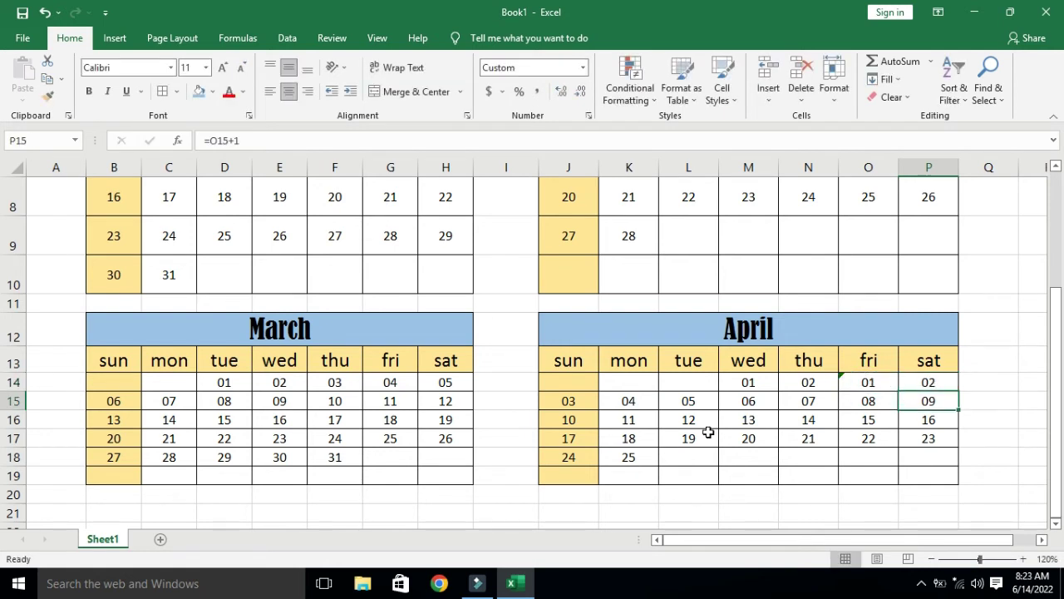
# - Clear the surplus dates before April 1 in M14:N14 and fill the K18 formula across to P18
pyautogui.moveTo(753, 382); pyautogui.dragTo(807, 381)
pyautogui.press('Delete')
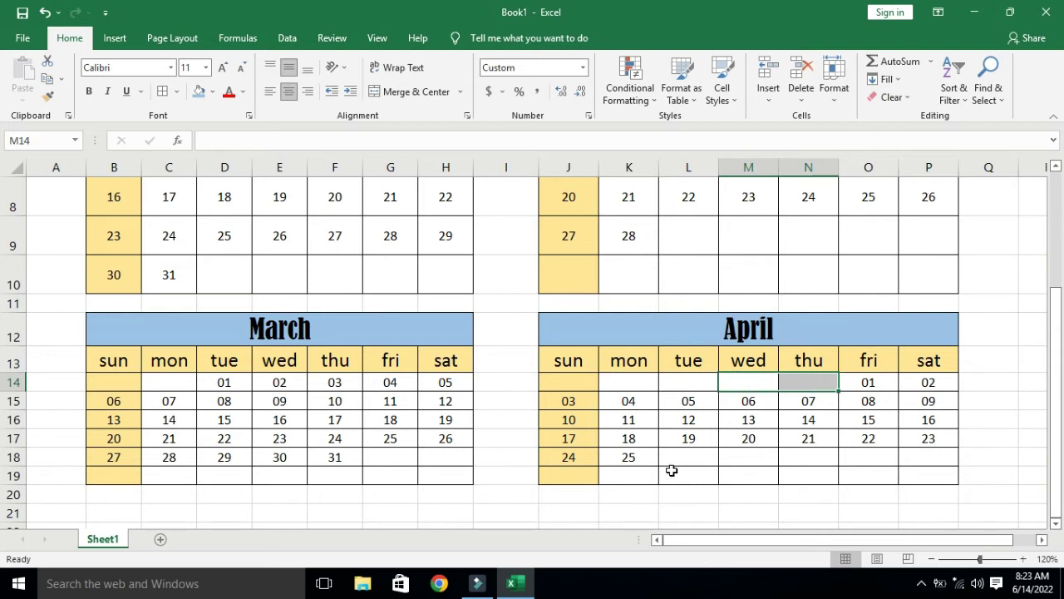
pyautogui.click(645, 458)
pyautogui.moveTo(658, 466); pyautogui.dragTo(954, 462)
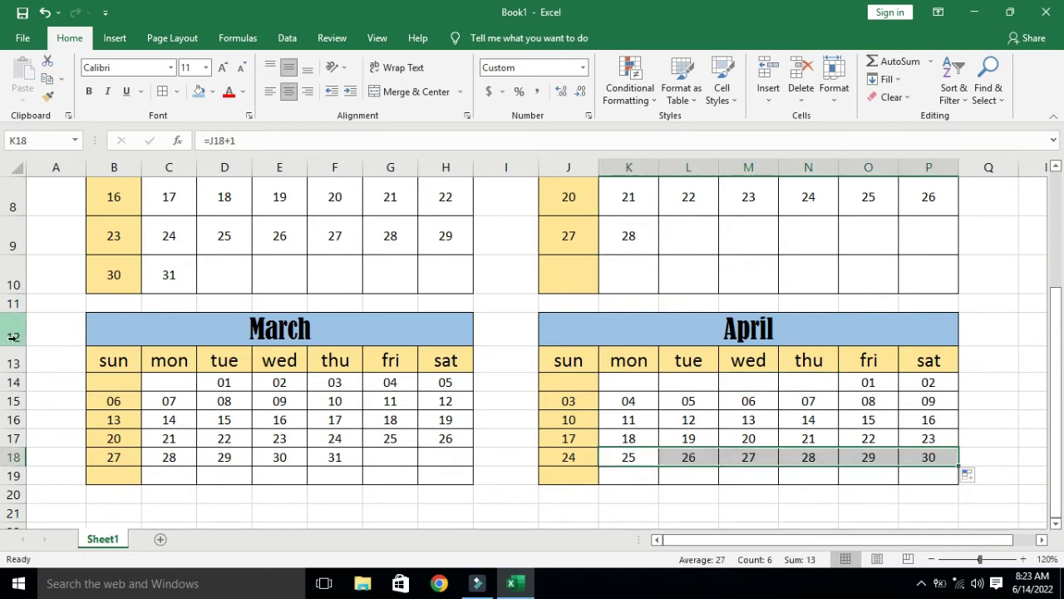
# - Increase the height of rows 12 to 19 uniformly to enlarge the March and April blocks
pyautogui.moveTo(11, 333); pyautogui.dragTo(10, 473)
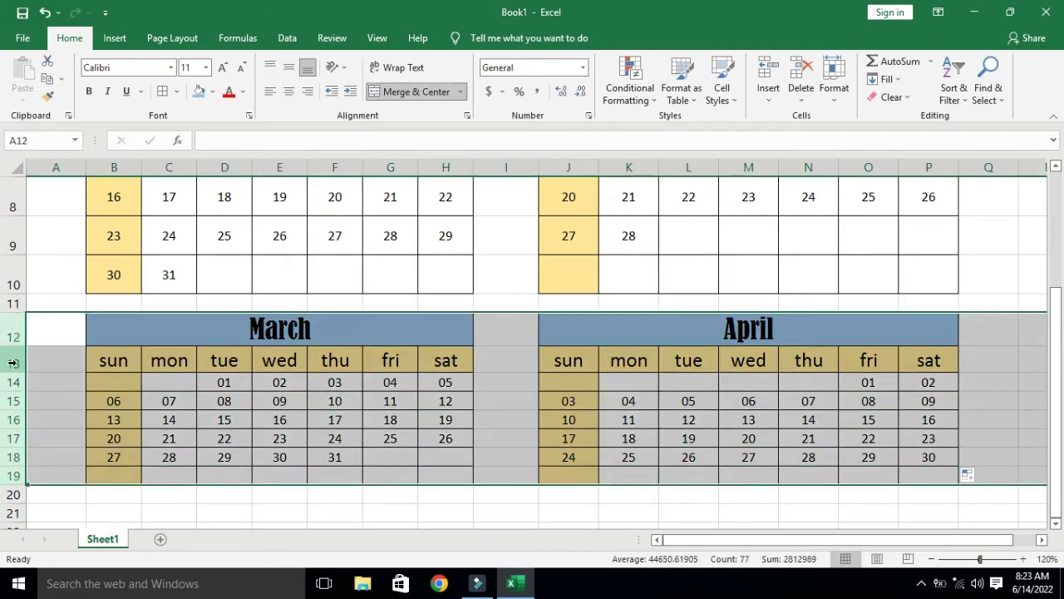
pyautogui.moveTo(11, 346); pyautogui.dragTo(14, 352)
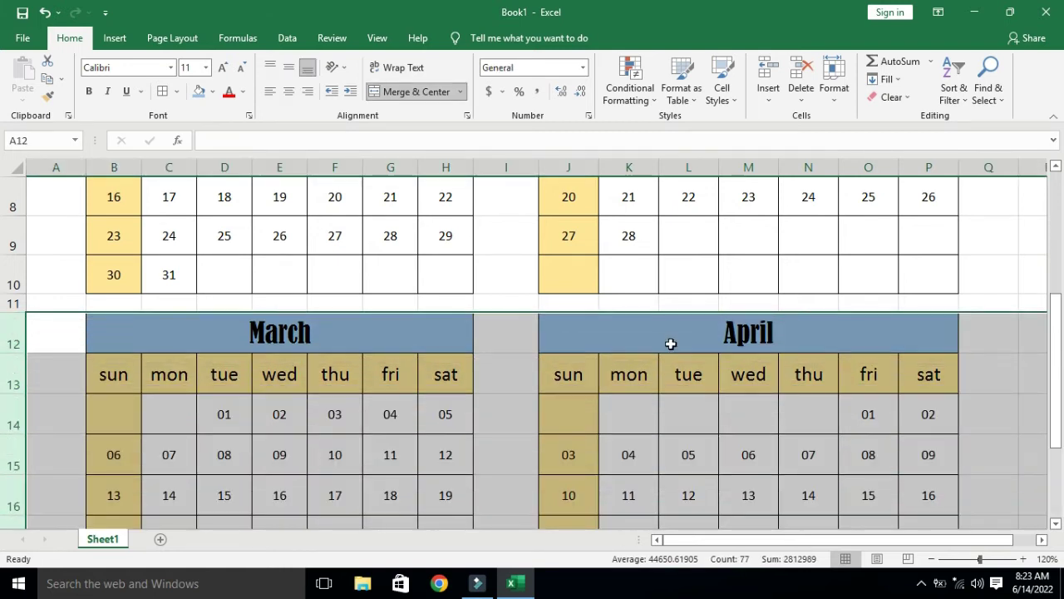
pyautogui.moveTo(11, 312); pyautogui.dragTo(12, 316)
# - Copy the March and April blocks in B12:P19 and paste them at B21
pyautogui.moveTo(1056, 337); pyautogui.dragTo(1041, 409)
pyautogui.click(1056, 524)
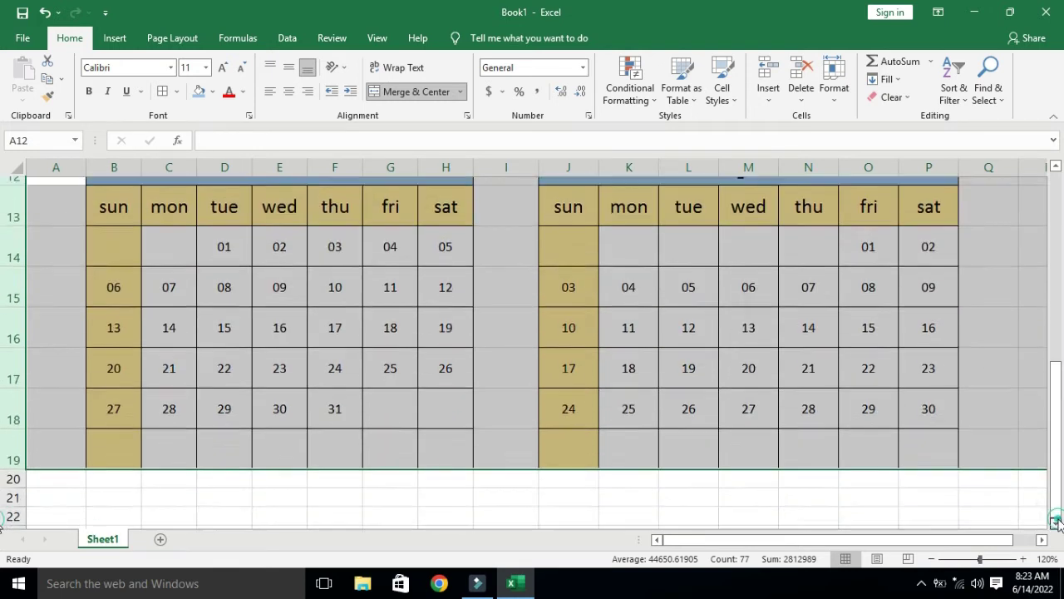
pyautogui.moveTo(1056, 419)
pyautogui.mouseDown()
pyautogui.moveTo(1055, 403)
pyautogui.moveTo(1054, 421)
pyautogui.mouseUp()
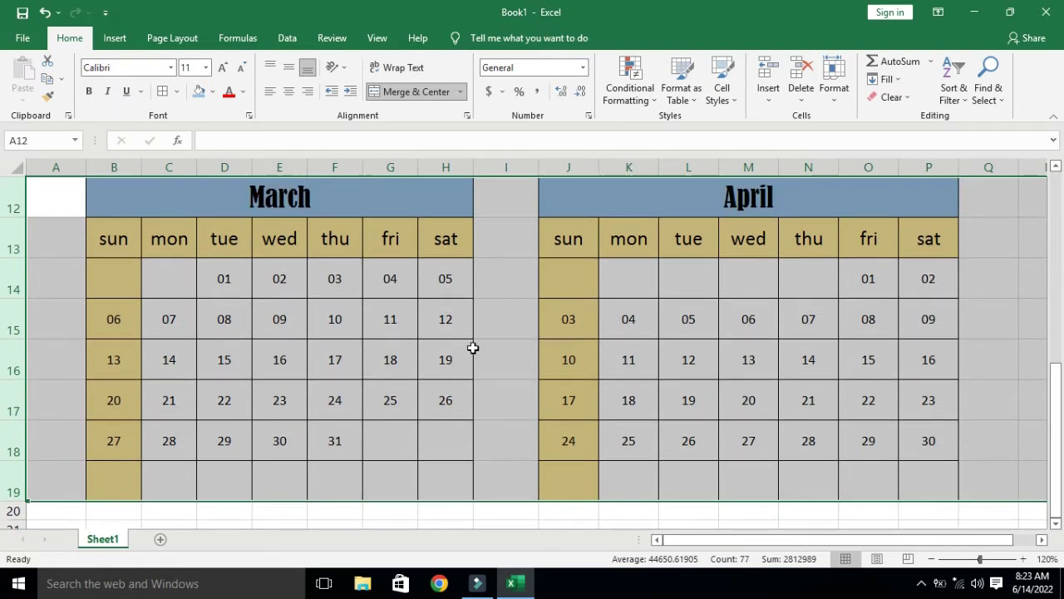
pyautogui.moveTo(158, 204); pyautogui.dragTo(646, 475)
pyautogui.hotkey('ctrl', 'c')
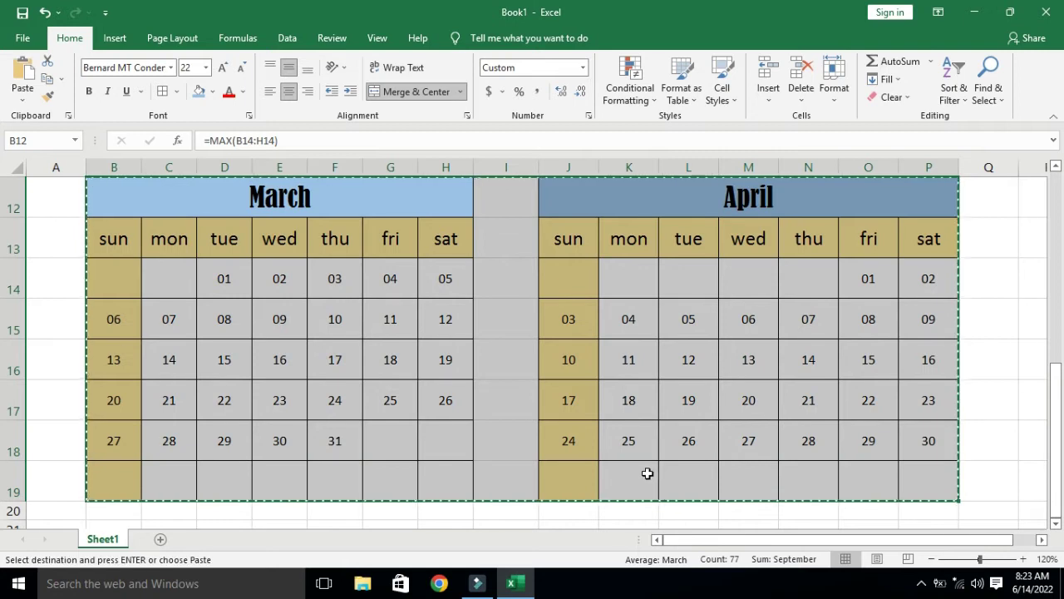
pyautogui.click(1056, 523)
pyautogui.click(1056, 523)
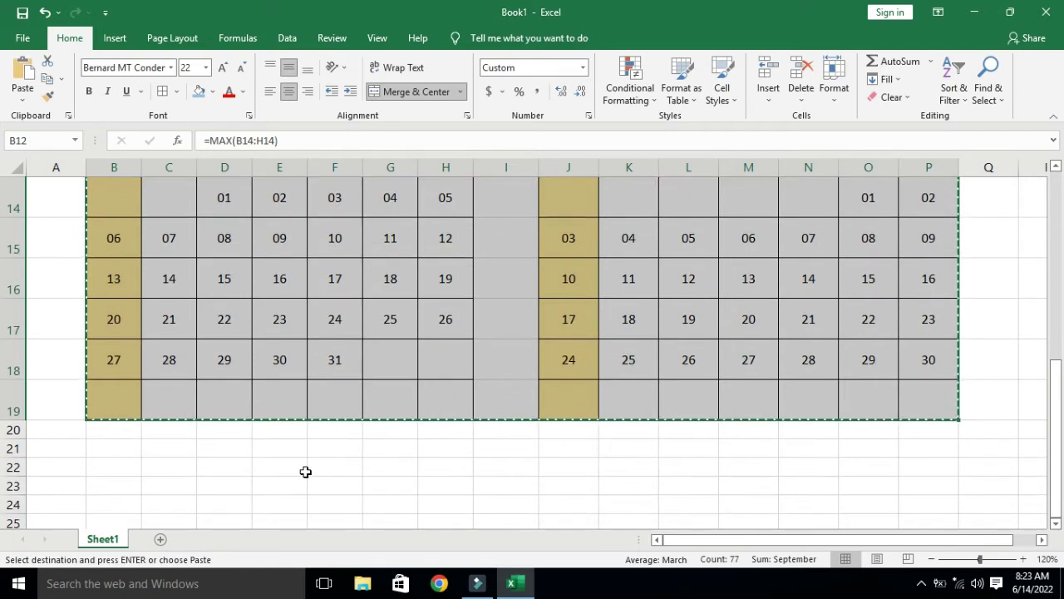
pyautogui.click(128, 452)
pyautogui.hotkey('ctrl', 'v')
# - Enter the formula =P18+1 in B23 to start May on Sunday
pyautogui.moveTo(1056, 470)
pyautogui.mouseDown()
pyautogui.moveTo(1056, 449)
pyautogui.moveTo(1056, 478)
pyautogui.mouseUp()
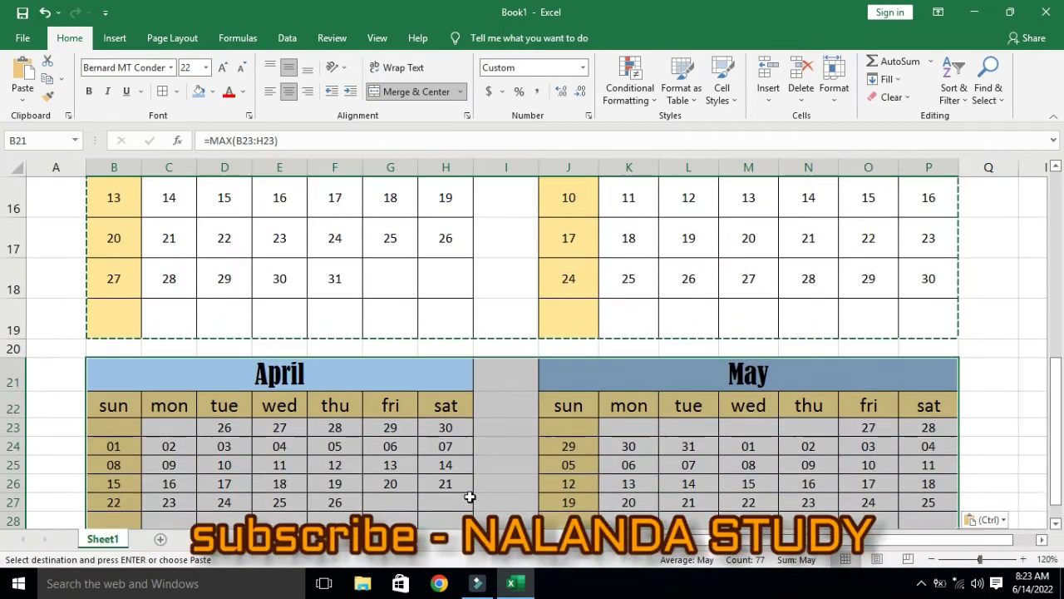
pyautogui.click(114, 429)
pyautogui.write('=')
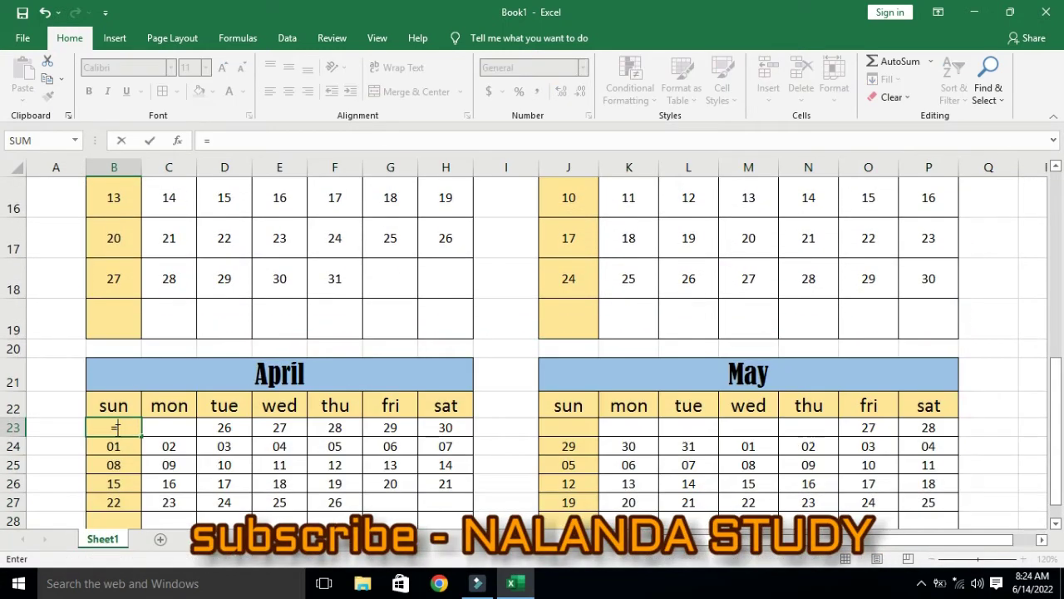
pyautogui.click(923, 282)
pyautogui.write('+1')
pyautogui.press('Return')
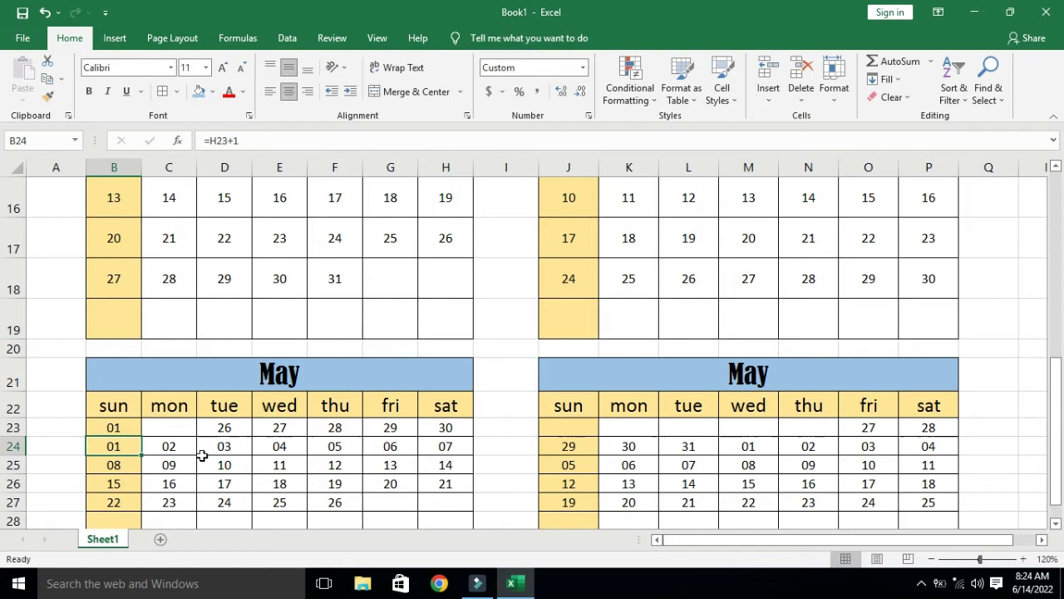
# - Enter the formula =B23+1 in C23 and fill it across to H23 for the rest of May's first week
pyautogui.click(180, 429)
pyautogui.write('=')
pyautogui.click(108, 426)
pyautogui.write('+1')
pyautogui.press('Return')
pyautogui.click(169, 428)
pyautogui.moveTo(196, 436); pyautogui.dragTo(466, 430)
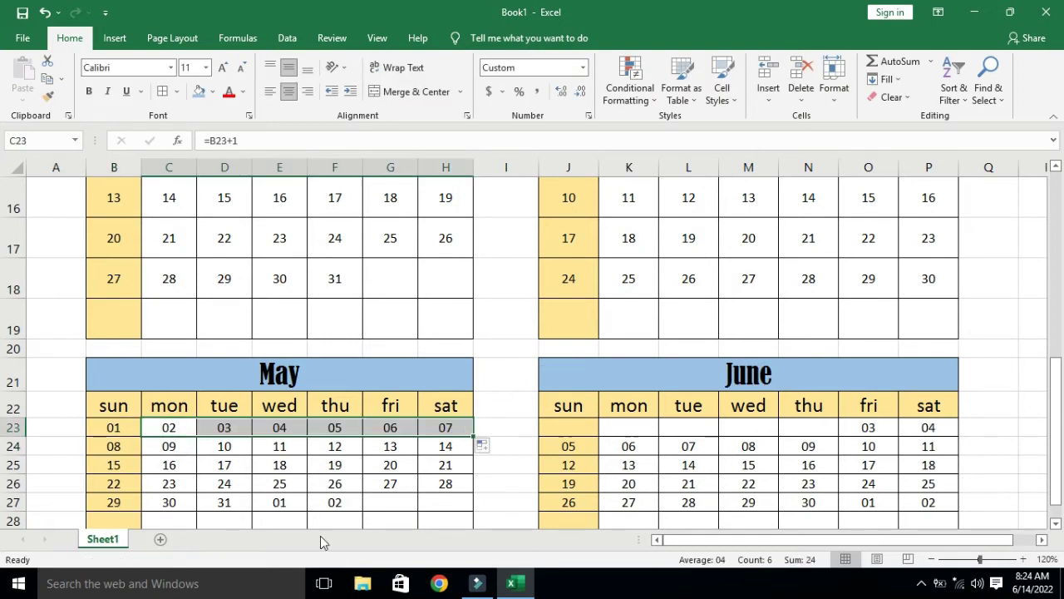
# - Clear the surplus dates after May 31 in E27:F27 and enter =D27+1 in M23 to start June on Wednesday
pyautogui.moveTo(265, 499); pyautogui.dragTo(331, 502)
pyautogui.press('Delete')
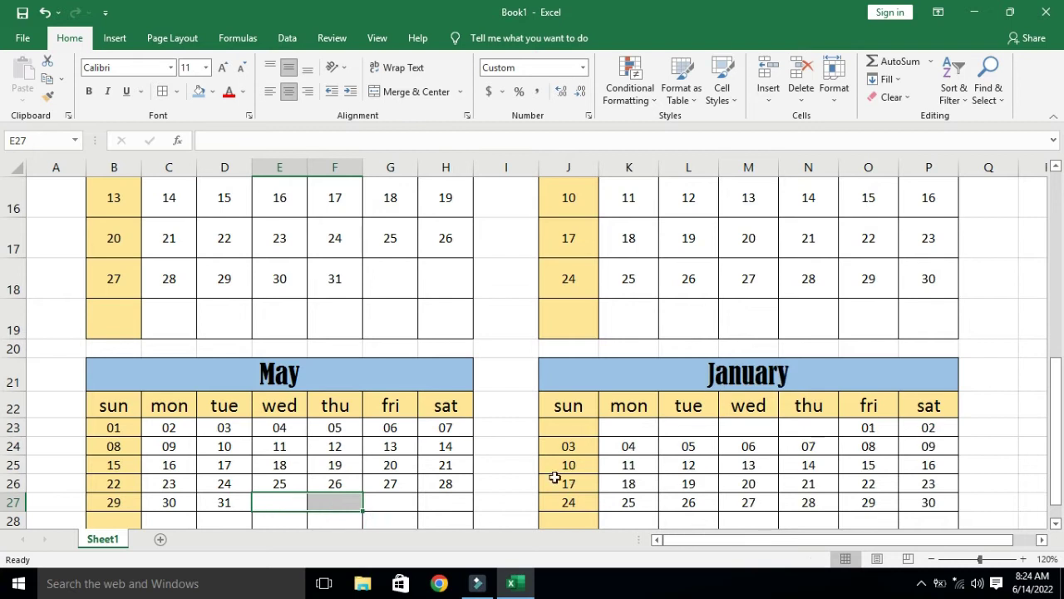
pyautogui.click(743, 424)
pyautogui.write('=')
pyautogui.click(241, 509)
pyautogui.write('+1')
pyautogui.press('Return')
# - Fill the formula =M23+1 from N23 across to P23 and clear the surplus dates after June 30 in O27:P27
pyautogui.click(796, 427)
pyautogui.write('=')
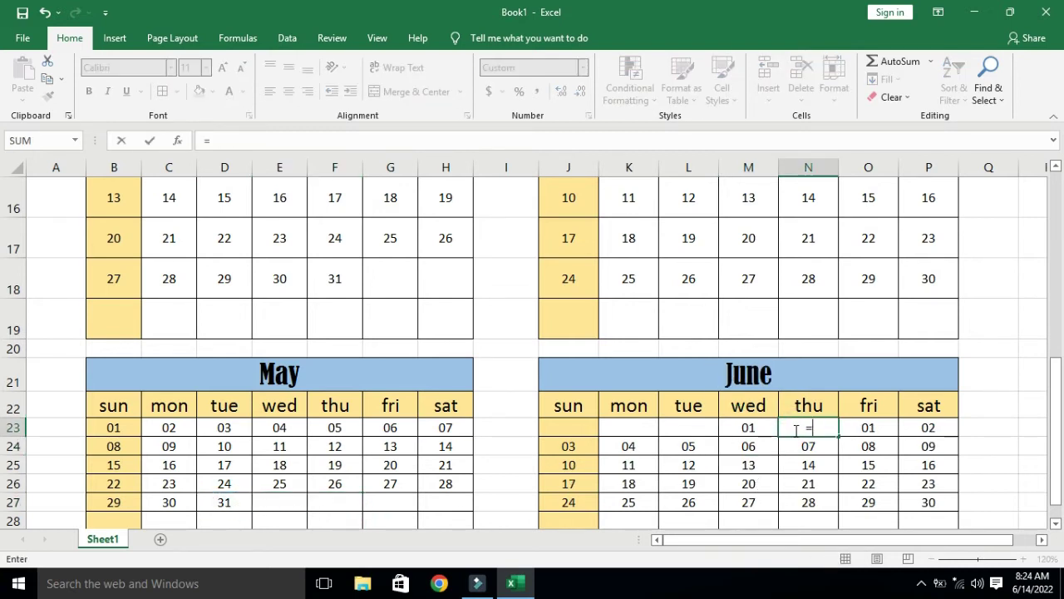
pyautogui.click(763, 426)
pyautogui.write('+1')
pyautogui.press('Return')
pyautogui.click(819, 428)
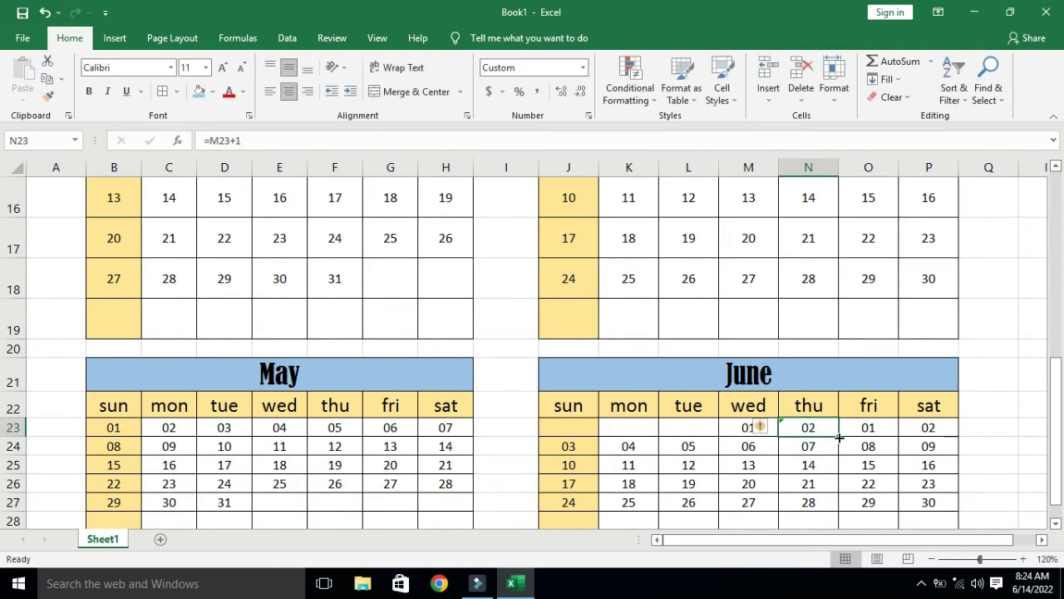
pyautogui.moveTo(839, 437); pyautogui.dragTo(946, 439)
pyautogui.moveTo(867, 502); pyautogui.dragTo(927, 504)
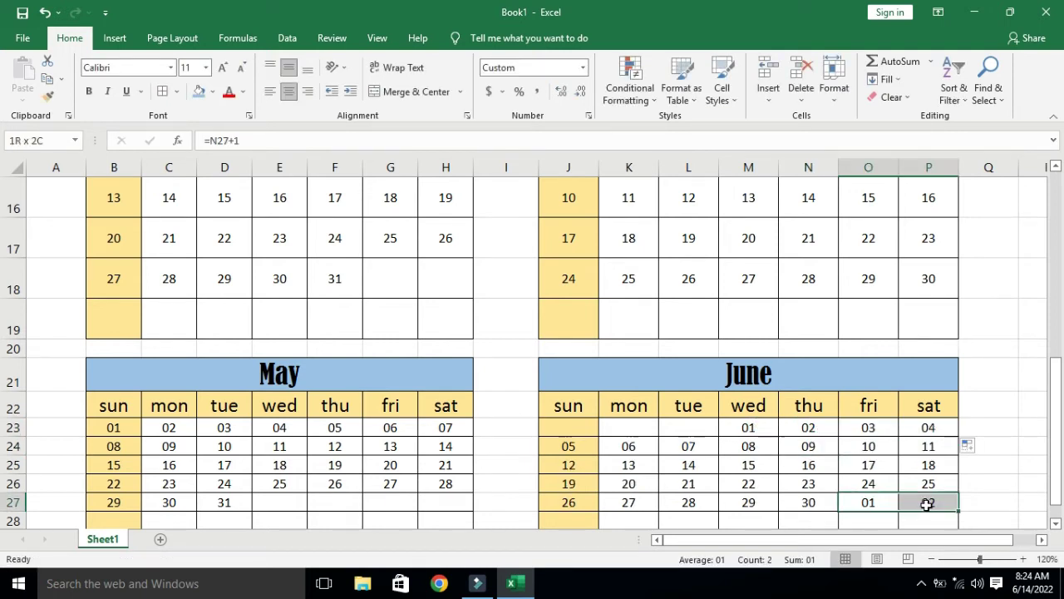
pyautogui.press('Delete')
# - Increase the height of rows 21 to 28 uniformly to enlarge the May and June blocks
pyautogui.moveTo(10, 381); pyautogui.dragTo(8, 514)
pyautogui.moveTo(11, 416); pyautogui.dragTo(11, 434)
pyautogui.moveTo(21, 394); pyautogui.dragTo(20, 390)
pyautogui.moveTo(1054, 378); pyautogui.dragTo(1055, 414)
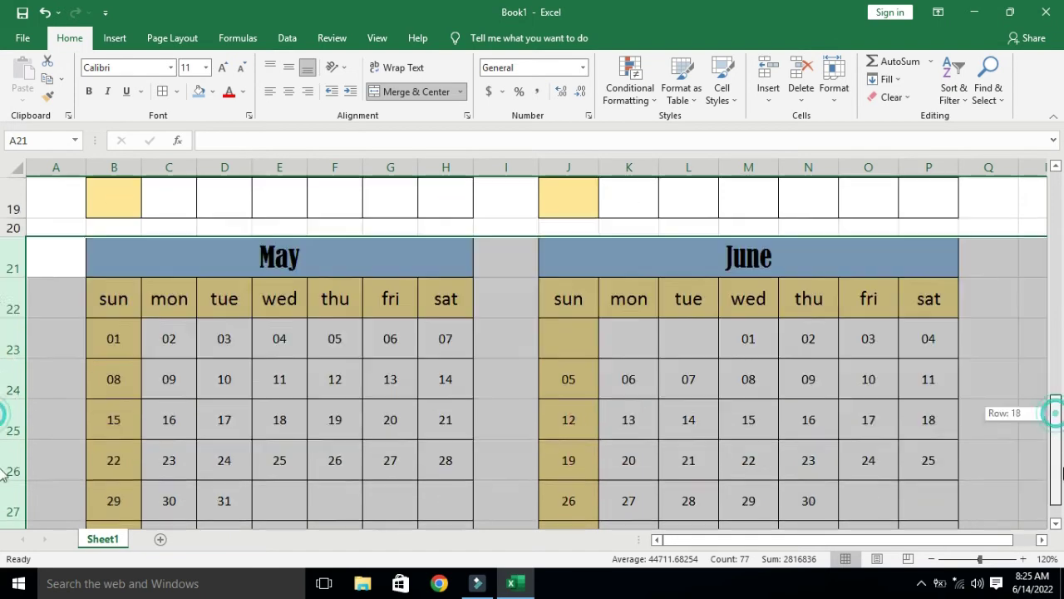
pyautogui.moveTo(1061, 472); pyautogui.dragTo(1061, 519)
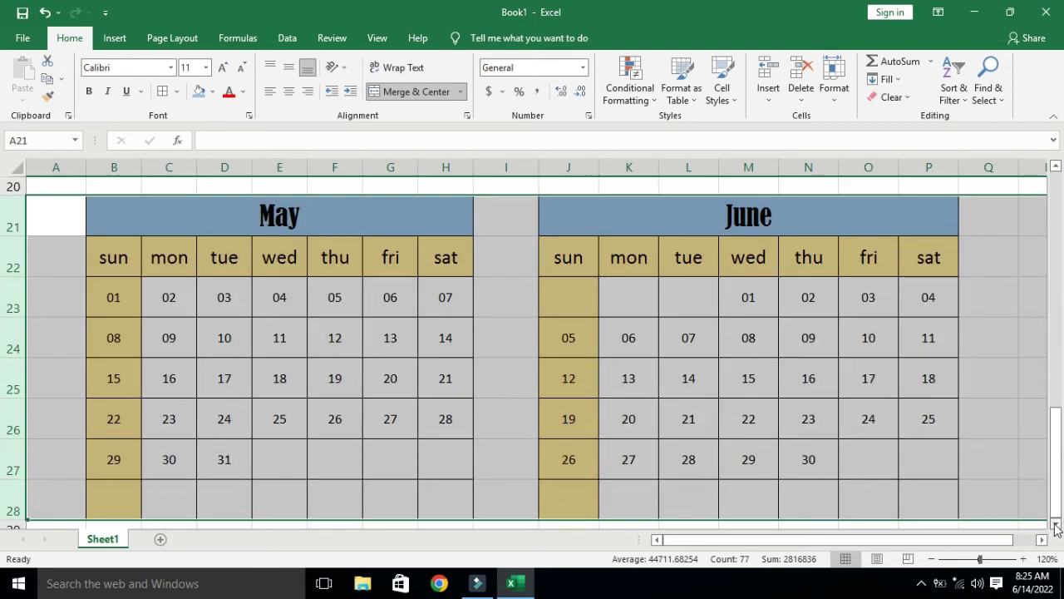
# - Copy the May and June blocks B21:P27 to B30 and uniformly increase the height of rows 30 to 36
pyautogui.scroll(-2, 648, 441)
pyautogui.scroll(3, 275, 321)
pyautogui.click(192, 303)
pyautogui.moveTo(196, 320); pyautogui.dragTo(672, 466)
pyautogui.hotkey('ctrl', 'c')
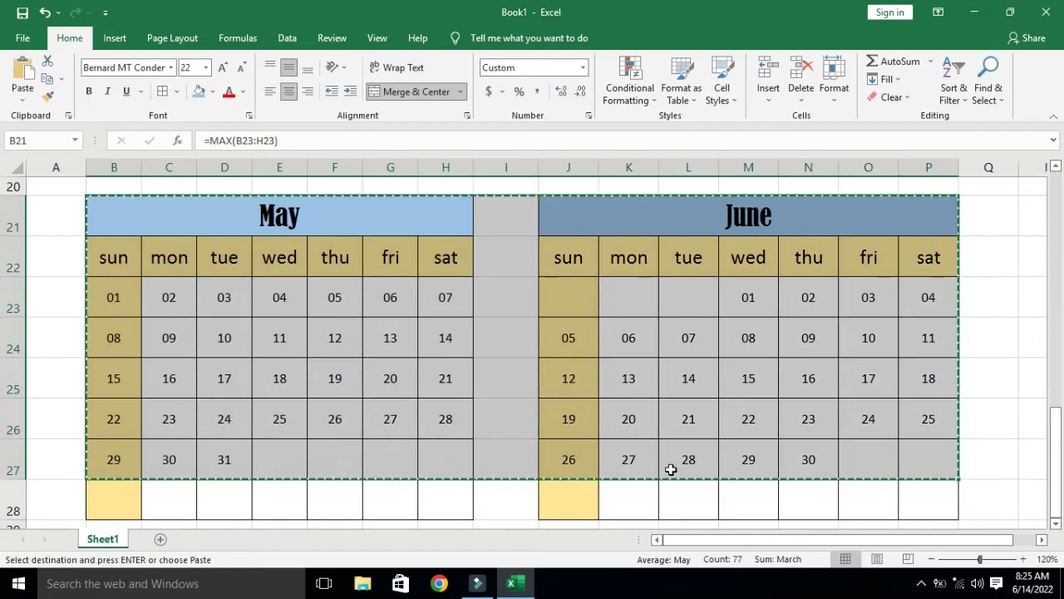
pyautogui.scroll(-2, 91, 395)
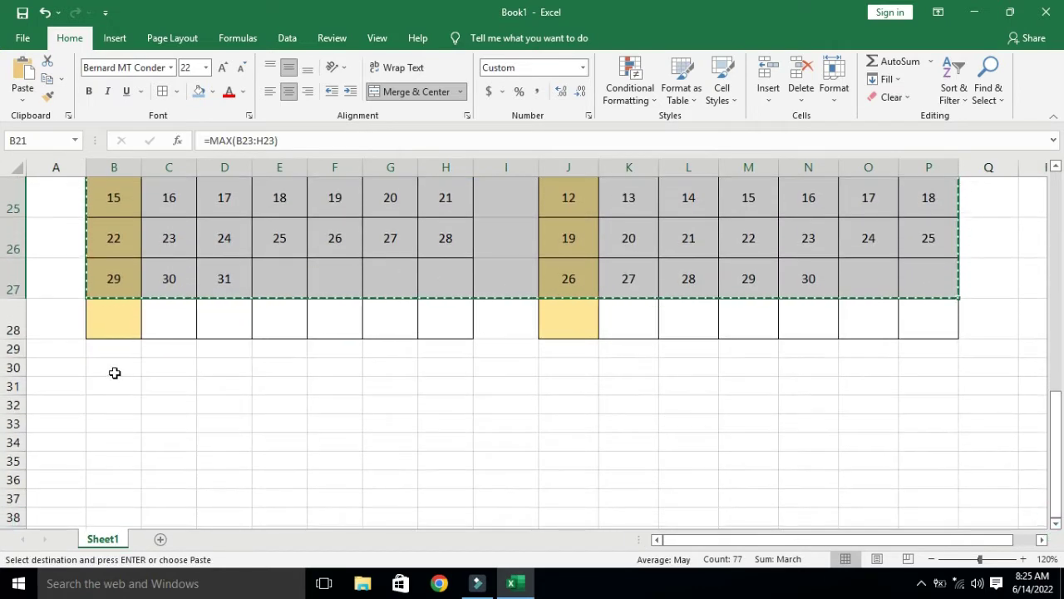
pyautogui.click(112, 373)
pyautogui.hotkey('ctrl', 'v')
pyautogui.moveTo(18, 389); pyautogui.dragTo(8, 504)
pyautogui.moveTo(13, 391); pyautogui.dragTo(13, 401)
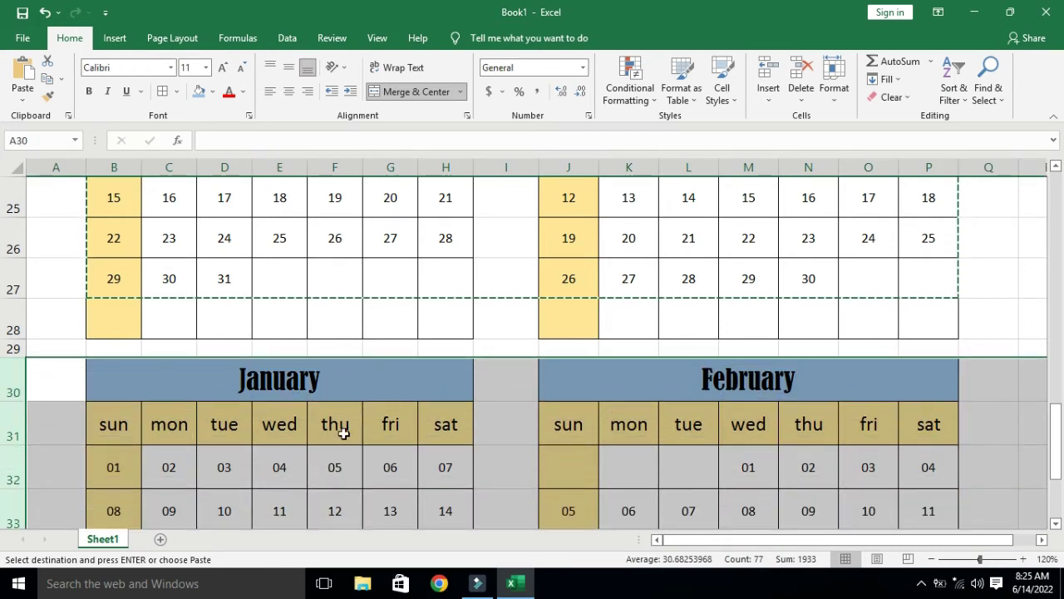
# - Enter =N27+1 in G32 to start July on Friday and clear the surplus dates in B32:F32
pyautogui.moveTo(1056, 454)
pyautogui.mouseDown()
pyautogui.moveTo(1057, 428)
pyautogui.moveTo(1057, 454)
pyautogui.mouseUp()
pyautogui.click(397, 465)
pyautogui.write('=')
pyautogui.click(805, 283)
pyautogui.write('+1')
pyautogui.press('Return')
pyautogui.moveTo(120, 429); pyautogui.dragTo(335, 428)
pyautogui.press('Delete')
# - Fill the formula =C36+1 from D36 across to H36 and increase the height of row 37
pyautogui.moveTo(1054, 449); pyautogui.dragTo(1054, 459)
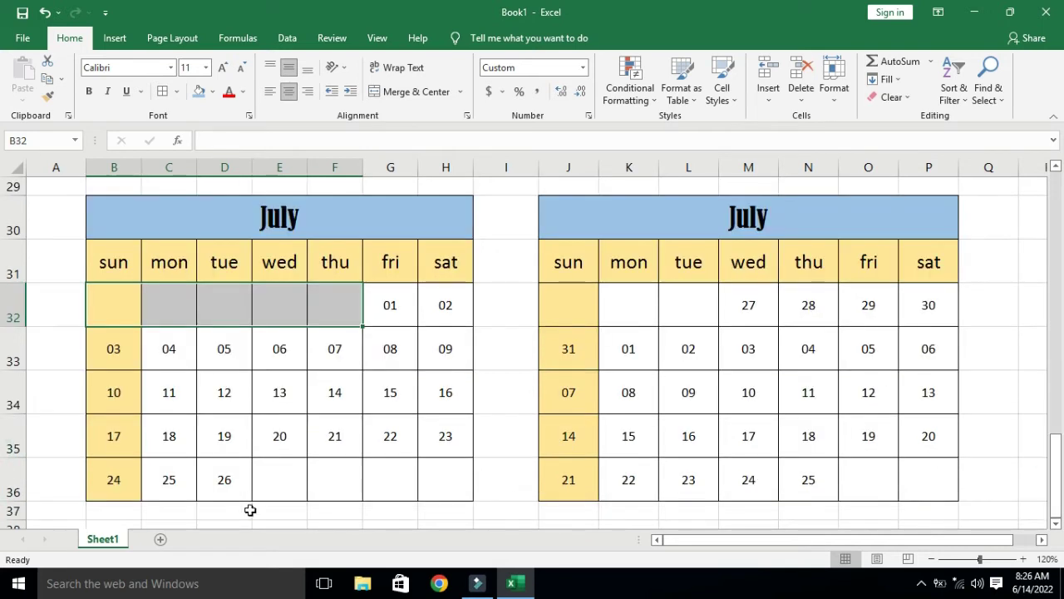
pyautogui.click(237, 486)
pyautogui.moveTo(252, 500); pyautogui.dragTo(453, 507)
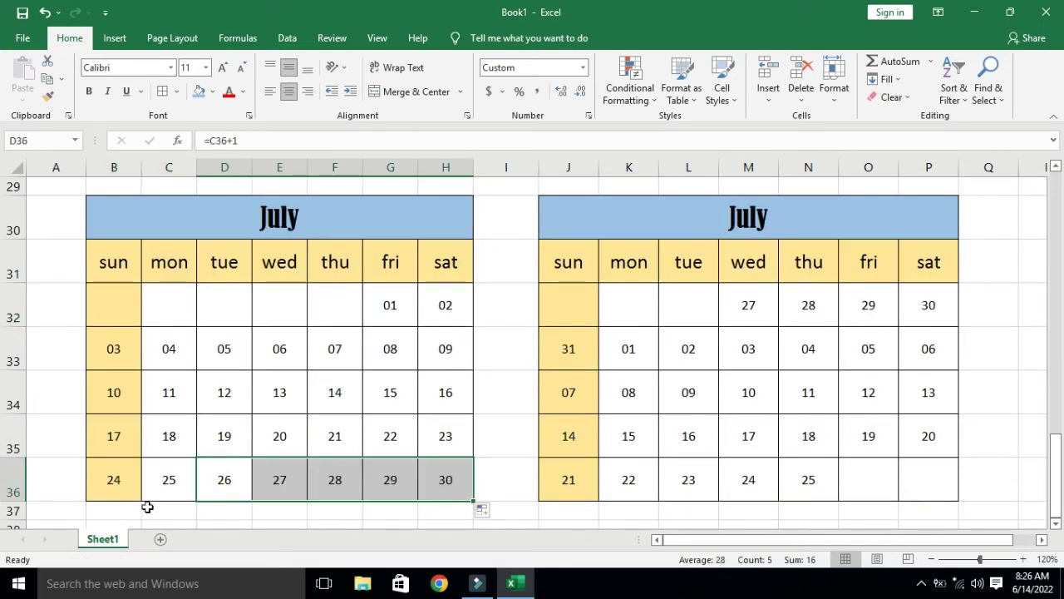
pyautogui.scroll(-1, 391, 441)
pyautogui.moveTo(15, 413); pyautogui.dragTo(21, 433)
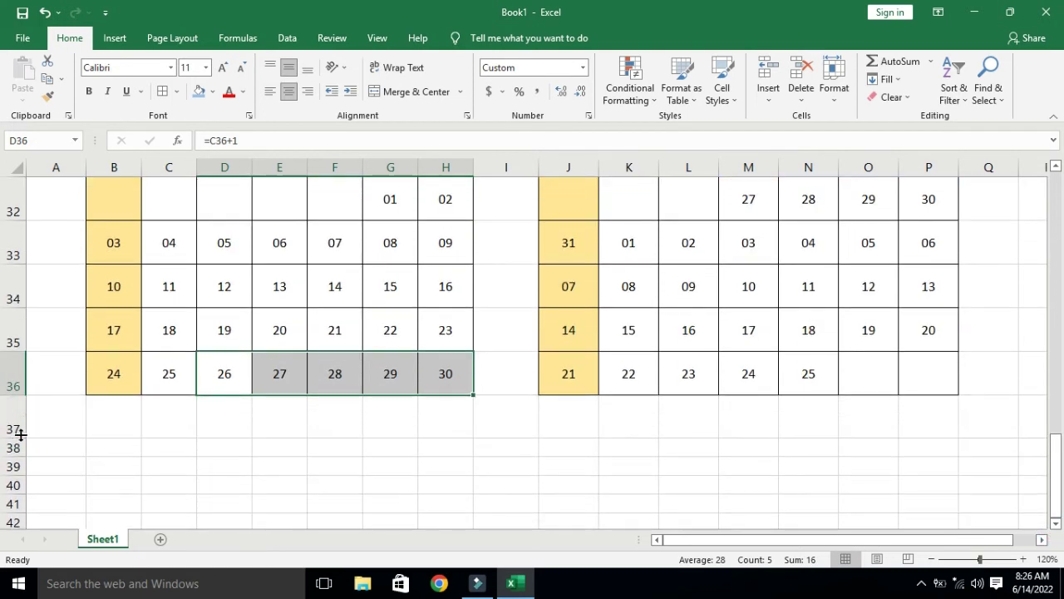
# - Enter =H36+1 in B37 for July 31 and clear the surplus values in C37:H37
pyautogui.click(110, 412)
pyautogui.write('=')
pyautogui.click(434, 376)
pyautogui.write('+1')
pyautogui.press('Return')
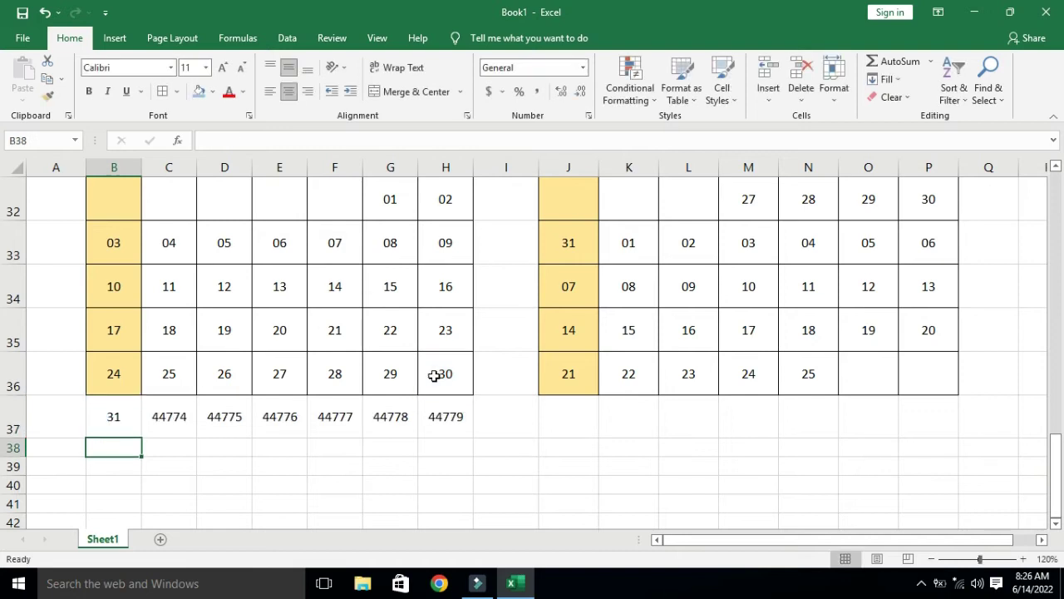
pyautogui.moveTo(169, 427); pyautogui.dragTo(422, 422)
pyautogui.press('Delete')
# - Fill B37 with light gold and apply borders to all cells in B37:H37
pyautogui.click(97, 413)
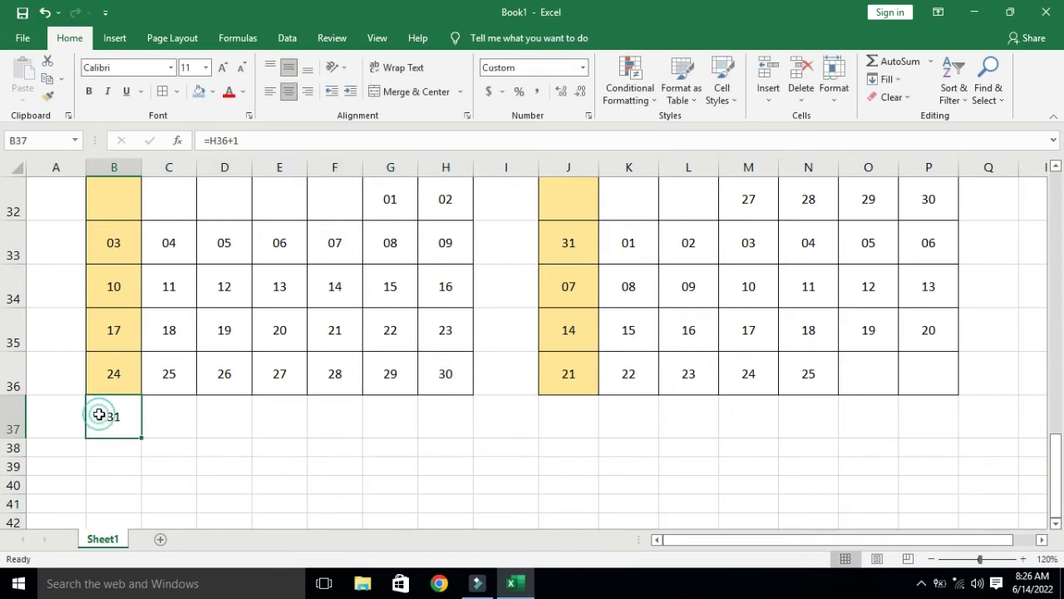
pyautogui.click(213, 96)
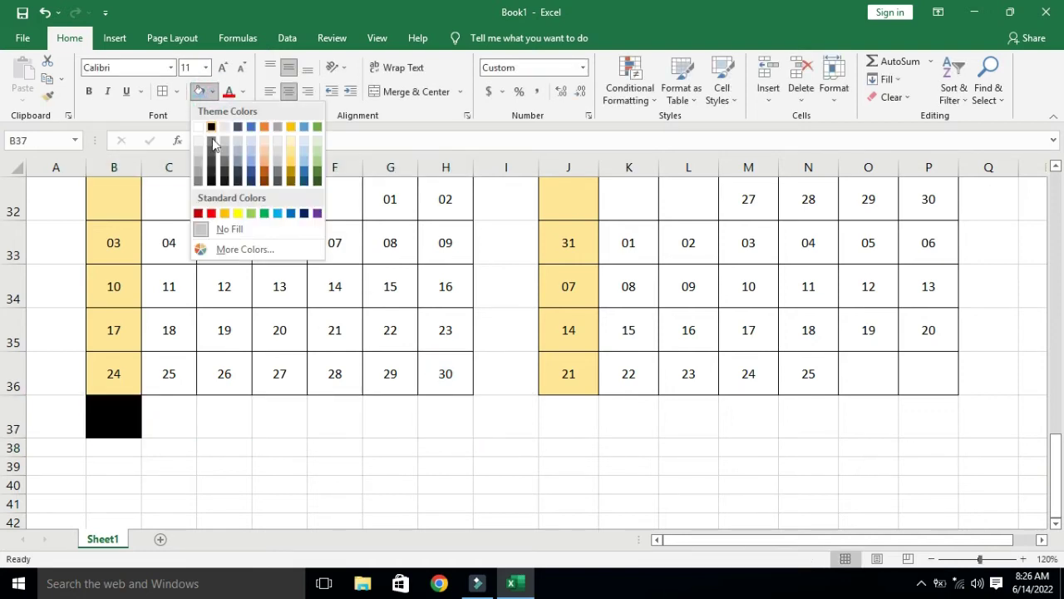
pyautogui.click(288, 148)
pyautogui.moveTo(121, 411); pyautogui.dragTo(454, 419)
pyautogui.click(163, 92)
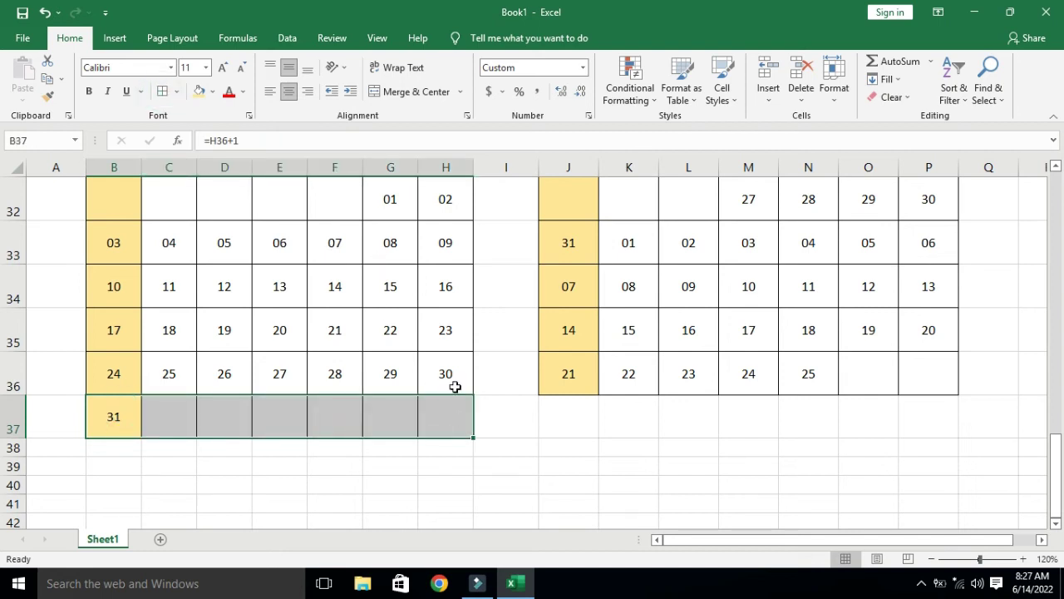
# - Apply the same light gold fill to J37 and borders to all cells in J37:P37
pyautogui.click(577, 420)
pyautogui.click(200, 93)
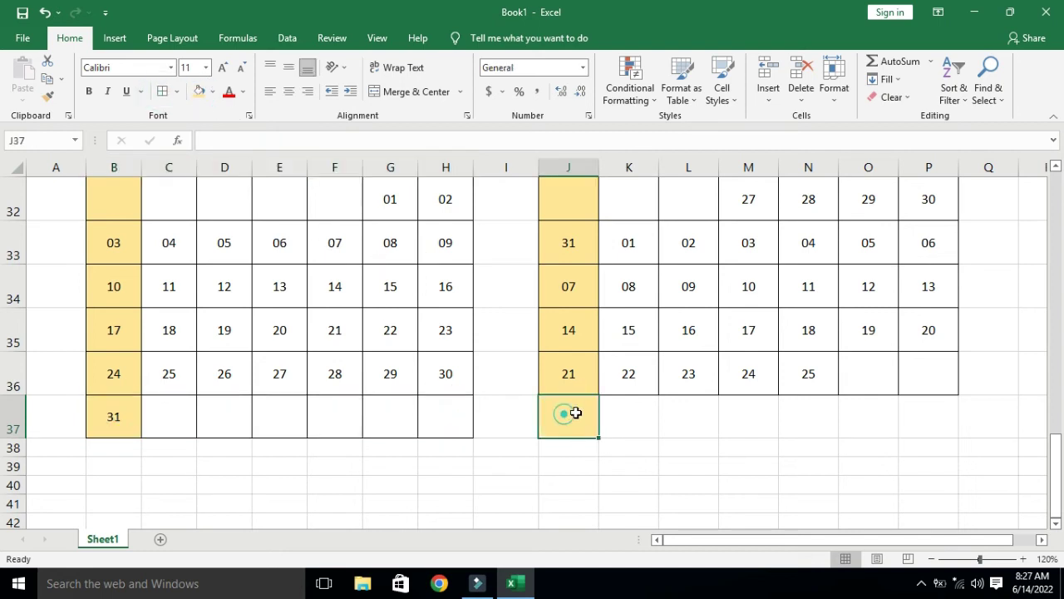
pyautogui.moveTo(570, 413); pyautogui.dragTo(915, 433)
pyautogui.click(161, 93)
# - Enter =B37+1 in K32 to start August on Monday
pyautogui.moveTo(1056, 441); pyautogui.dragTo(1054, 439)
pyautogui.click(629, 242)
pyautogui.write('=')
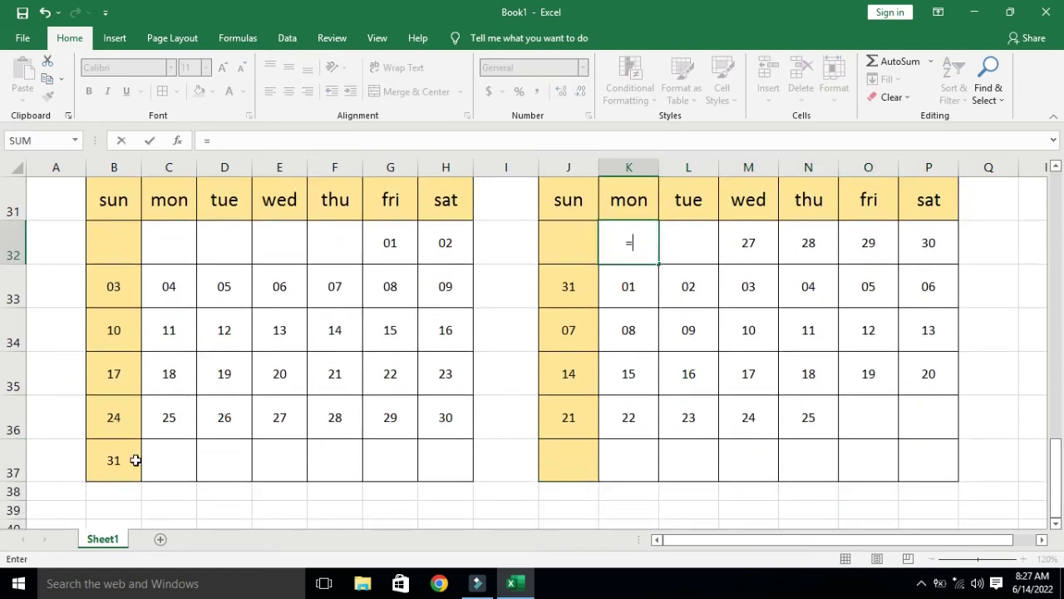
pyautogui.click(135, 460)
pyautogui.write('+1')
pyautogui.press('Return')
# - Enter =K32+1 in L32 and fill it across to P32 for the rest of August's first week
pyautogui.click(672, 250)
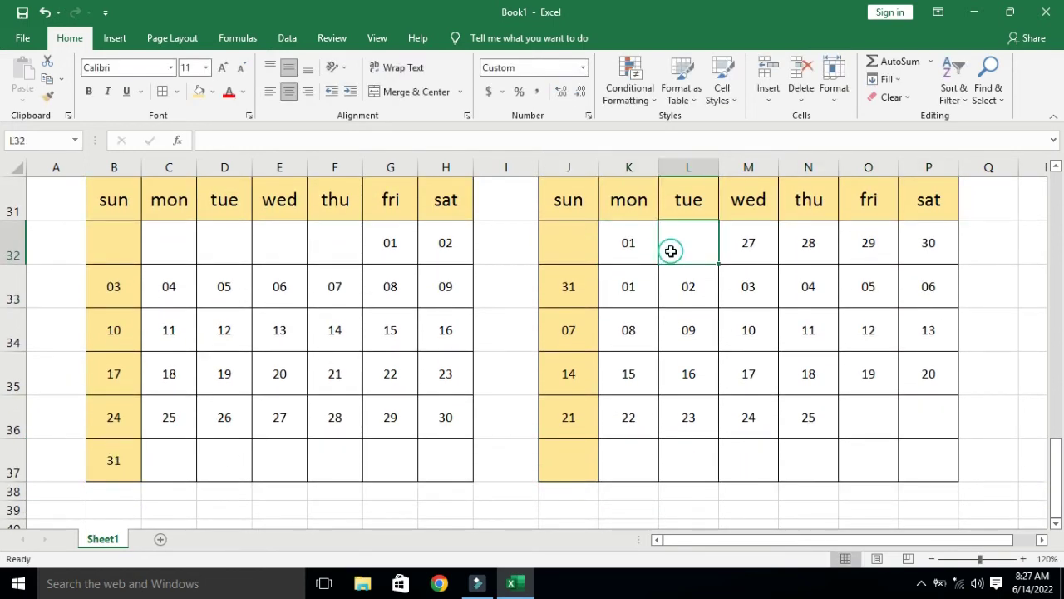
pyautogui.write('=')
pyautogui.click(635, 241)
pyautogui.write('+1')
pyautogui.hotkey('ctrl', 'Return')
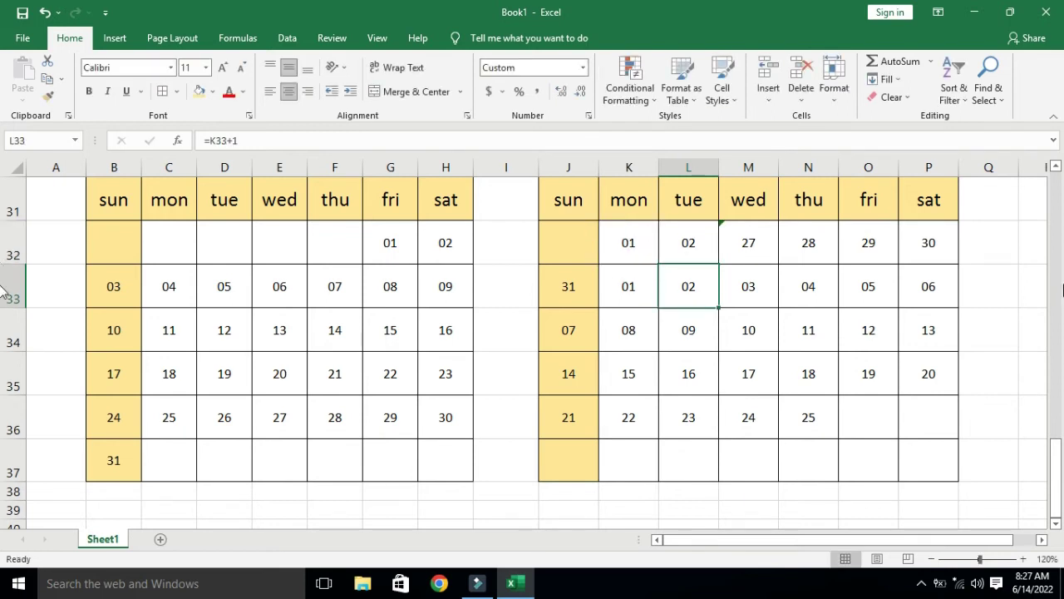
pyautogui.moveTo(1057, 466); pyautogui.dragTo(1056, 455)
pyautogui.moveTo(719, 328); pyautogui.dragTo(957, 328)
# - Clear the surplus date after August 31 in N36
pyautogui.moveTo(1058, 461); pyautogui.dragTo(1061, 473)
pyautogui.click(794, 464)
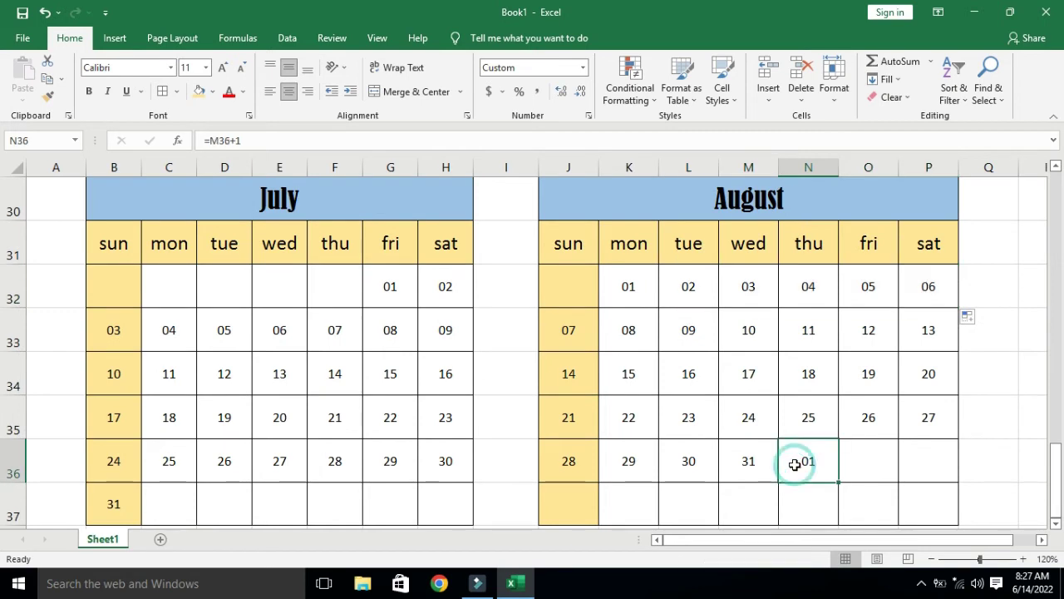
pyautogui.press('Delete')
# - Copy the July and August blocks B30:P37 to B39 and uniformly increase the height of rows 39 to 46
pyautogui.click(1056, 524)
pyautogui.moveTo(1056, 483); pyautogui.dragTo(1056, 471)
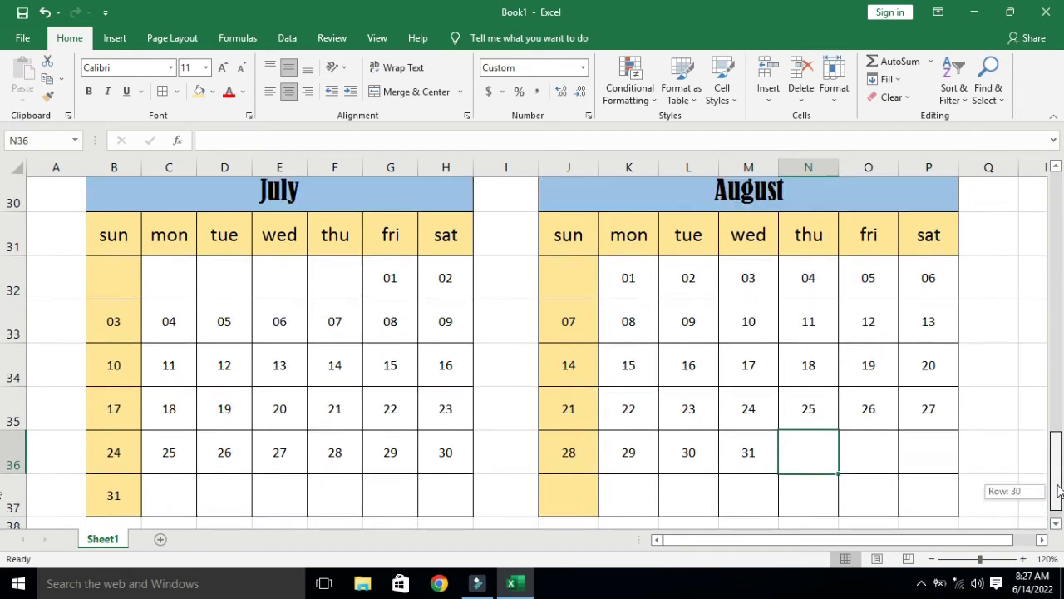
pyautogui.moveTo(136, 201); pyautogui.dragTo(608, 492)
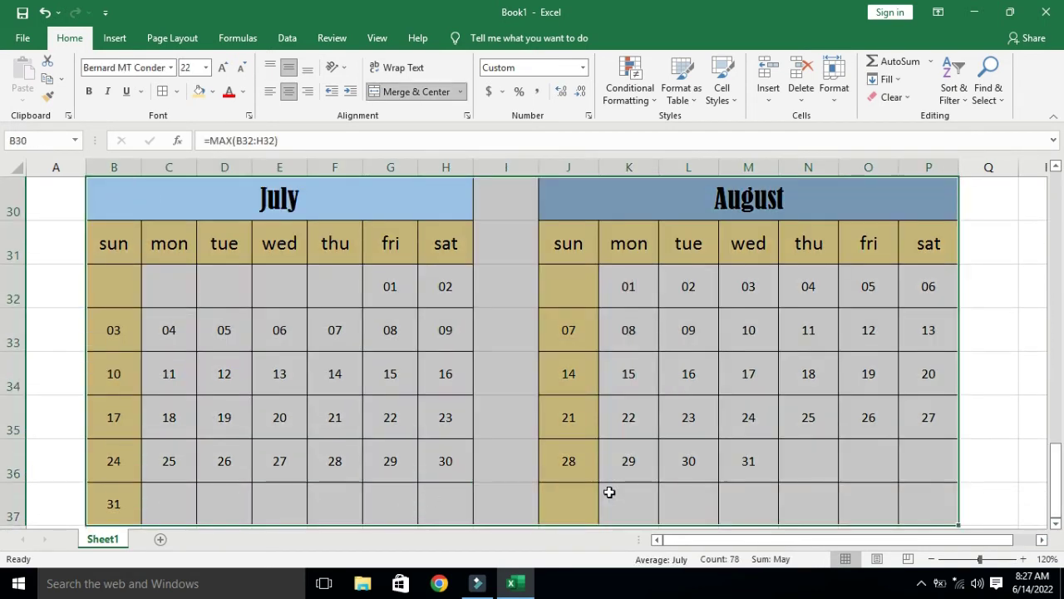
pyautogui.hotkey('ctrl', 'c')
pyautogui.scroll(-2, 158, 408)
pyautogui.click(135, 386)
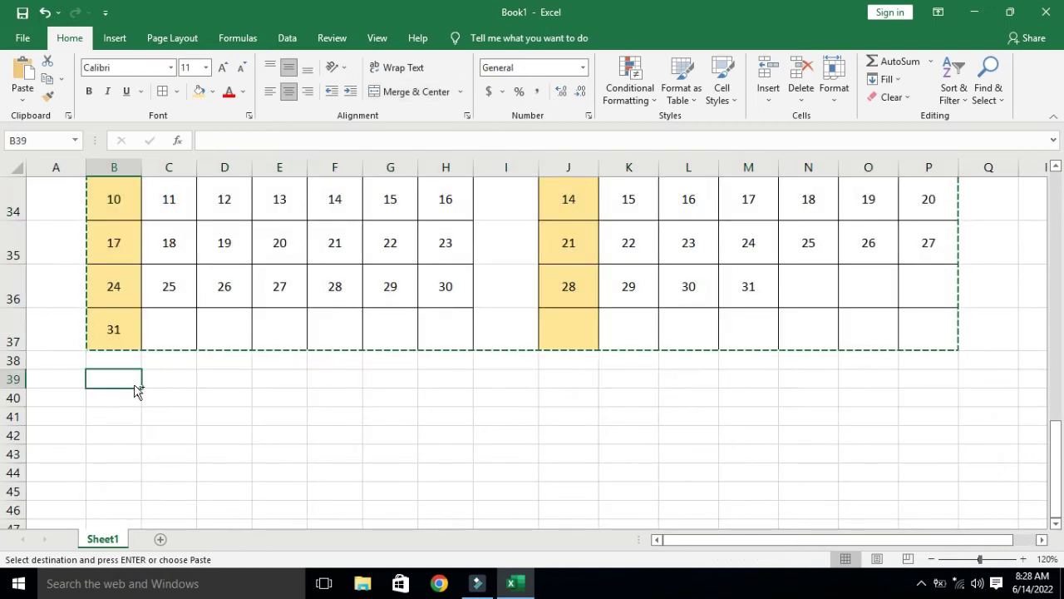
pyautogui.hotkey('ctrl', 'v')
pyautogui.moveTo(1057, 477); pyautogui.dragTo(1056, 485)
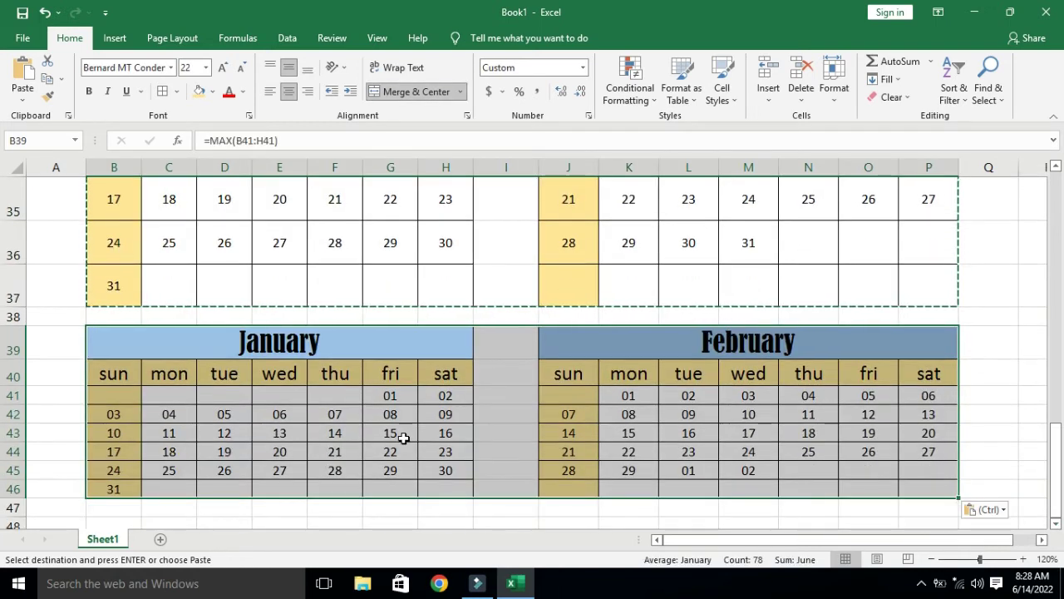
pyautogui.moveTo(13, 344); pyautogui.dragTo(33, 489)
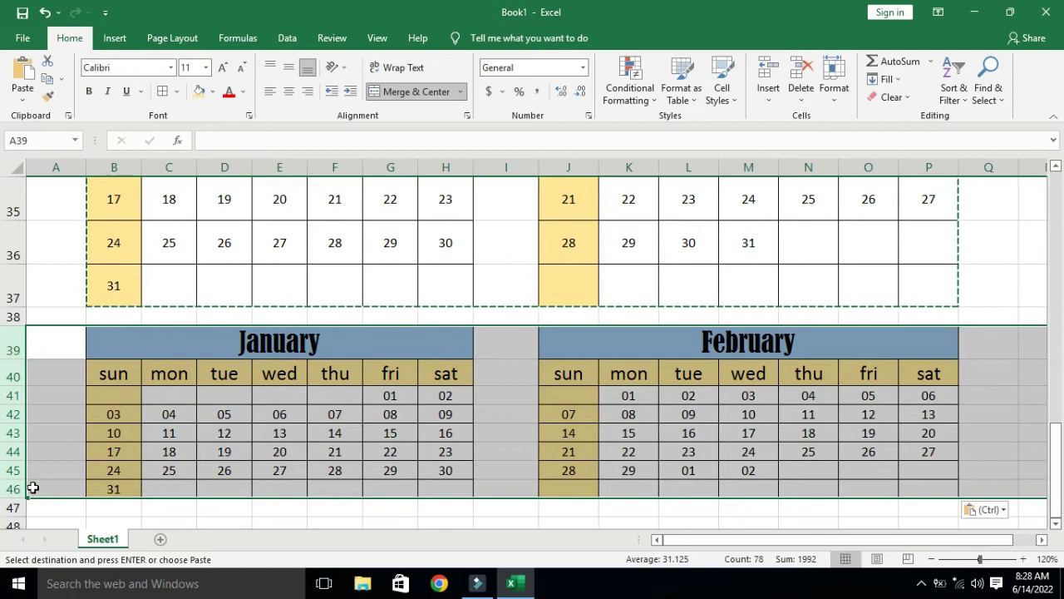
pyautogui.moveTo(10, 359); pyautogui.dragTo(10, 369)
# - Enter =M36+1 in F41 to start September on Thursday
pyautogui.moveTo(1056, 453)
pyautogui.mouseDown()
pyautogui.moveTo(1056, 463)
pyautogui.moveTo(1062, 454)
pyautogui.moveTo(1025, 422)
pyautogui.moveTo(1060, 434)
pyautogui.moveTo(1061, 453)
pyautogui.mouseUp()
pyautogui.click(335, 350)
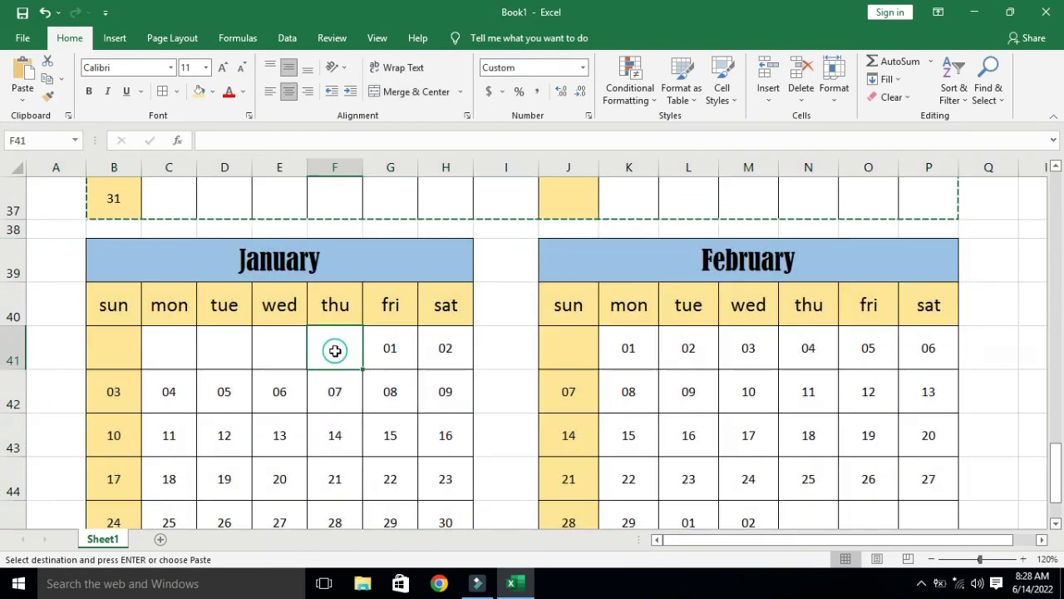
pyautogui.write('=')
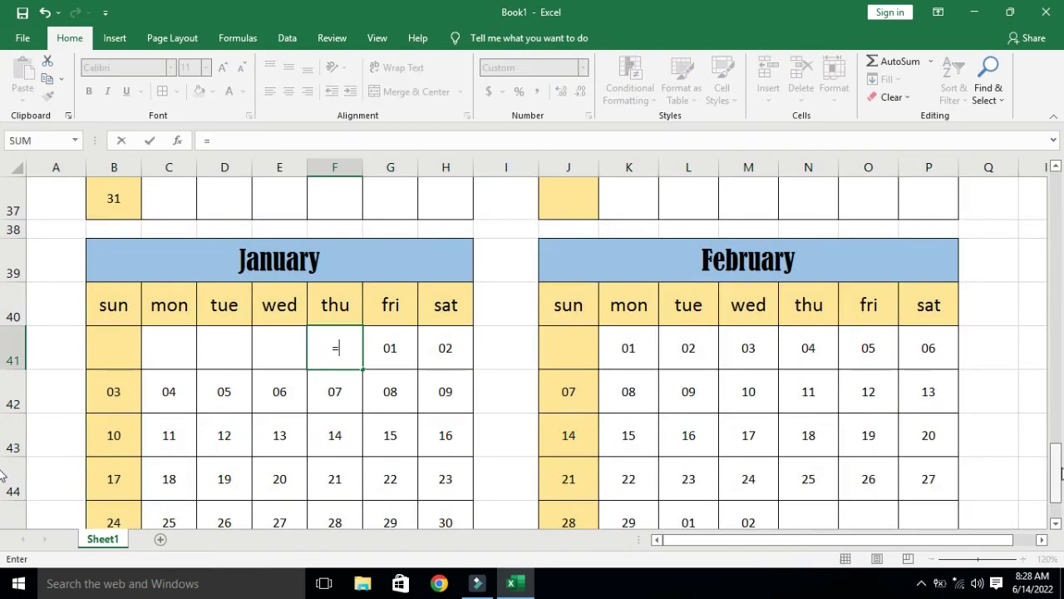
pyautogui.scroll(1, 1046, 436)
pyautogui.click(746, 199)
pyautogui.write('+1')
pyautogui.press('Return')
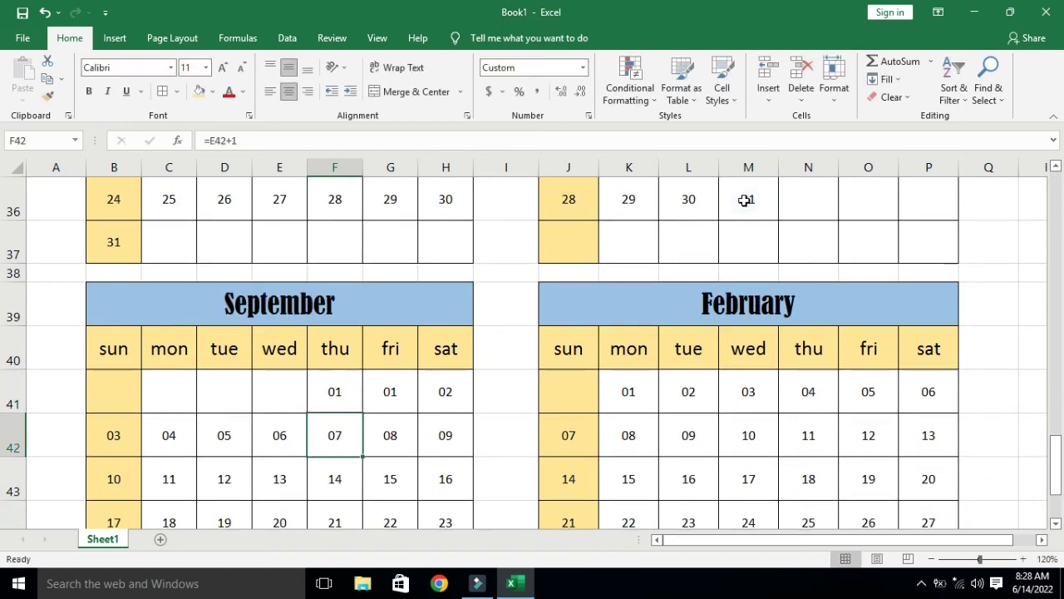
# - Enter =F41+1 in G41 to continue September's first week on Friday
pyautogui.click(400, 400)
pyautogui.write('=')
pyautogui.click(342, 391)
pyautogui.write('+')
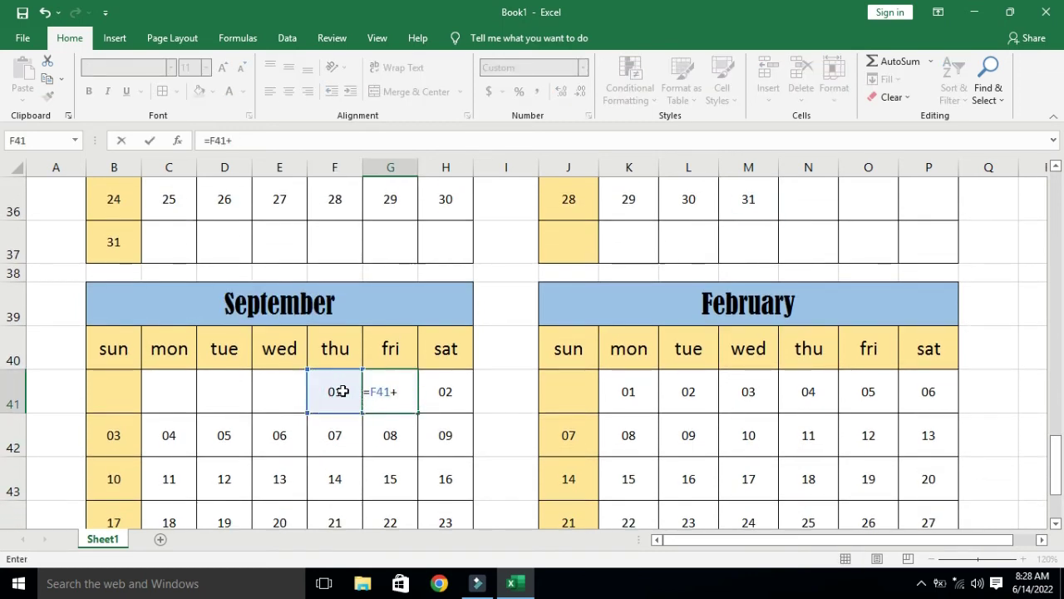
pyautogui.write('1')
pyautogui.press('Return')
# - Clear the surplus dates after September 30 in H45 and B46
pyautogui.moveTo(1055, 465); pyautogui.dragTo(1062, 502)
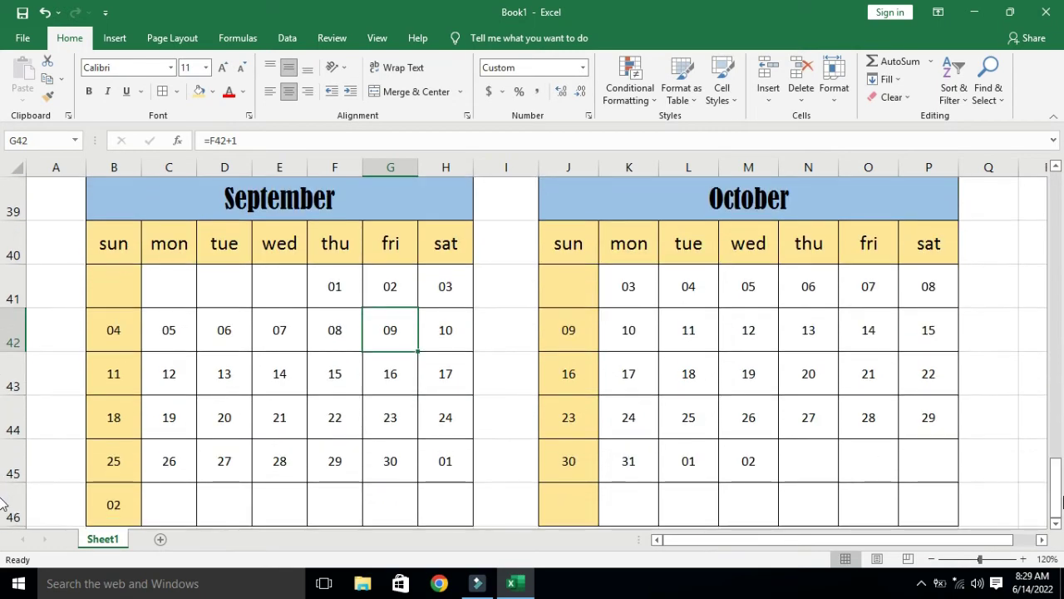
pyautogui.click(450, 464)
pyautogui.press('Delete')
pyautogui.click(102, 507)
pyautogui.press('Delete')
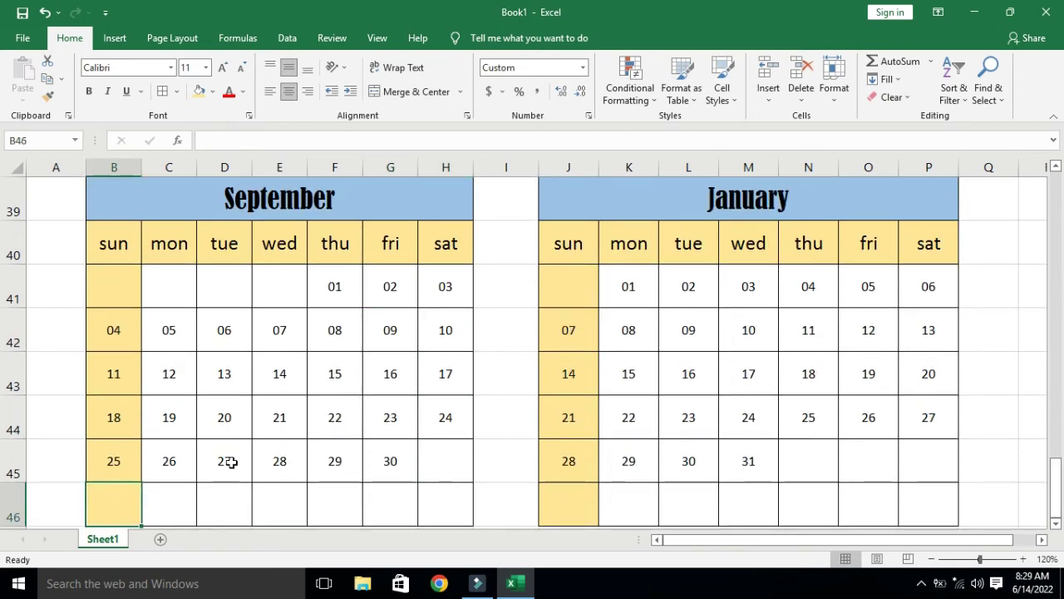
# - Enter =G45+1 in P41 to start October on Saturday
pyautogui.click(929, 290)
pyautogui.write('=')
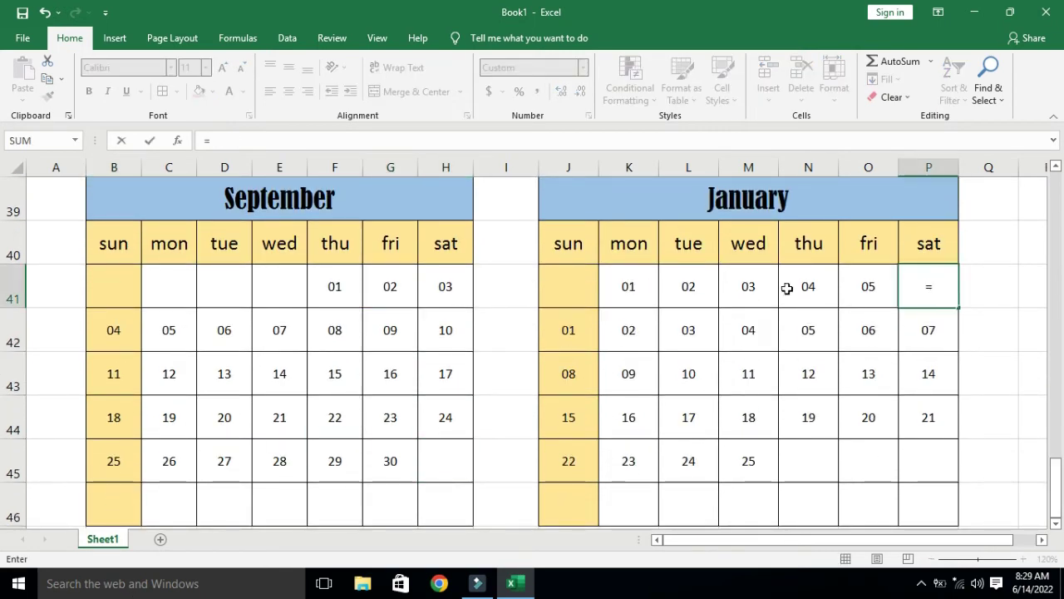
pyautogui.click(387, 452)
pyautogui.write('+1')
pyautogui.press('Return')
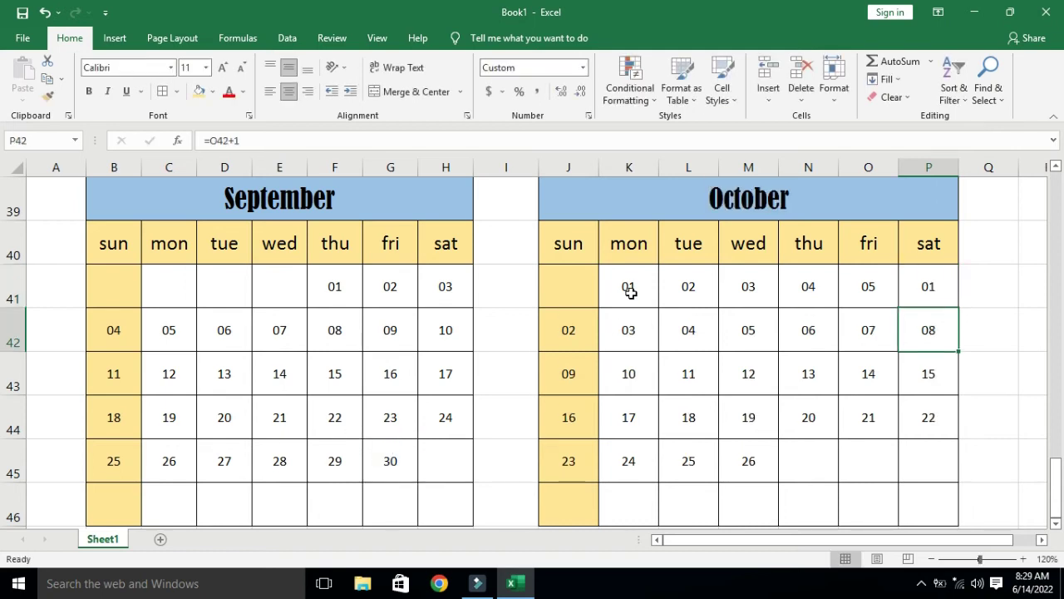
# - Clear the surplus dates before October 1 in K41:O41 and fill M45's formula across to P45
pyautogui.moveTo(630, 291); pyautogui.dragTo(839, 290)
pyautogui.press('Delete')
pyautogui.click(765, 461)
pyautogui.moveTo(778, 483); pyautogui.dragTo(933, 489)
# - Enter =P45+1 in J46 for October 30 and clear the cells K46:P46
pyautogui.click(560, 509)
pyautogui.write('=')
pyautogui.click(916, 461)
pyautogui.write('+1')
pyautogui.press('Return')
pyautogui.moveTo(628, 461); pyautogui.dragTo(932, 473)
pyautogui.press('Delete')
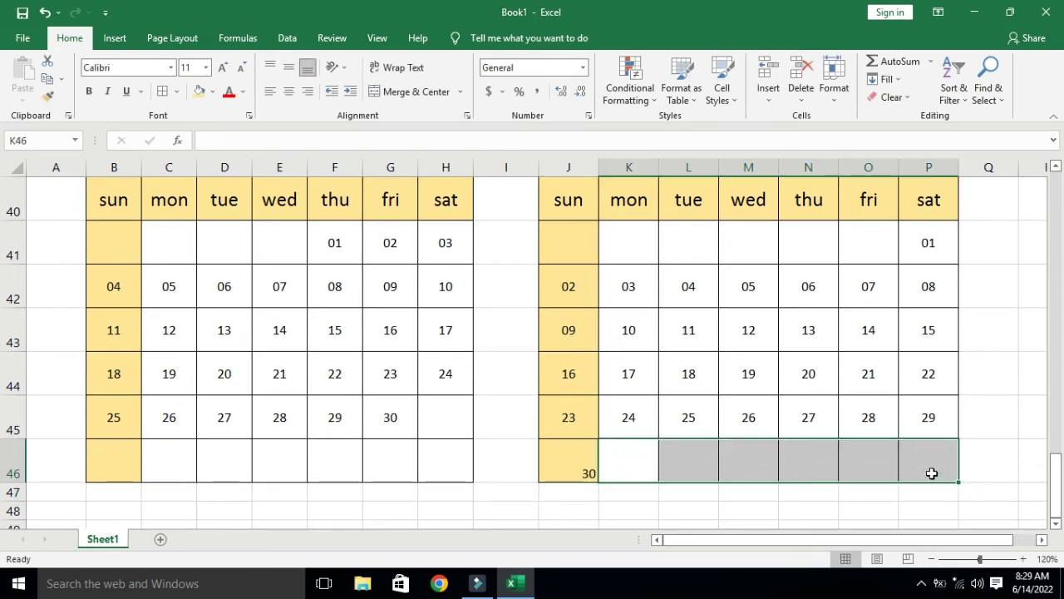
# - Copy the September and October blocks B39:P46 to B48 and uniformly increase the height of rows 48 to 55
pyautogui.moveTo(1057, 486); pyautogui.dragTo(1054, 459)
pyautogui.moveTo(130, 208); pyautogui.dragTo(929, 512)
pyautogui.hotkey('ctrl', 'c')
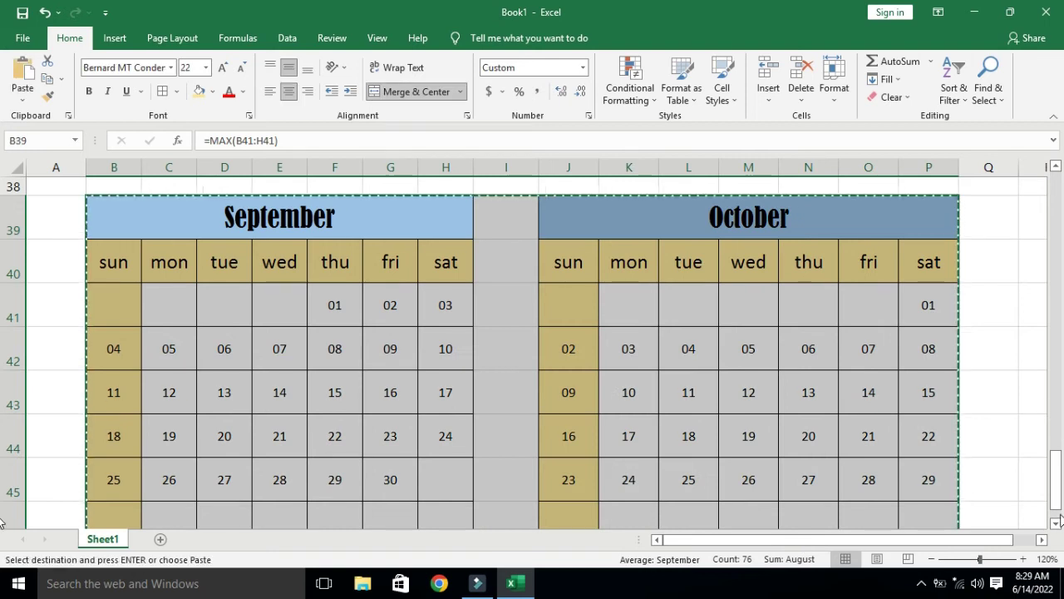
pyautogui.scroll(-3, 133, 374)
pyautogui.click(128, 382)
pyautogui.hotkey('ctrl', 'v')
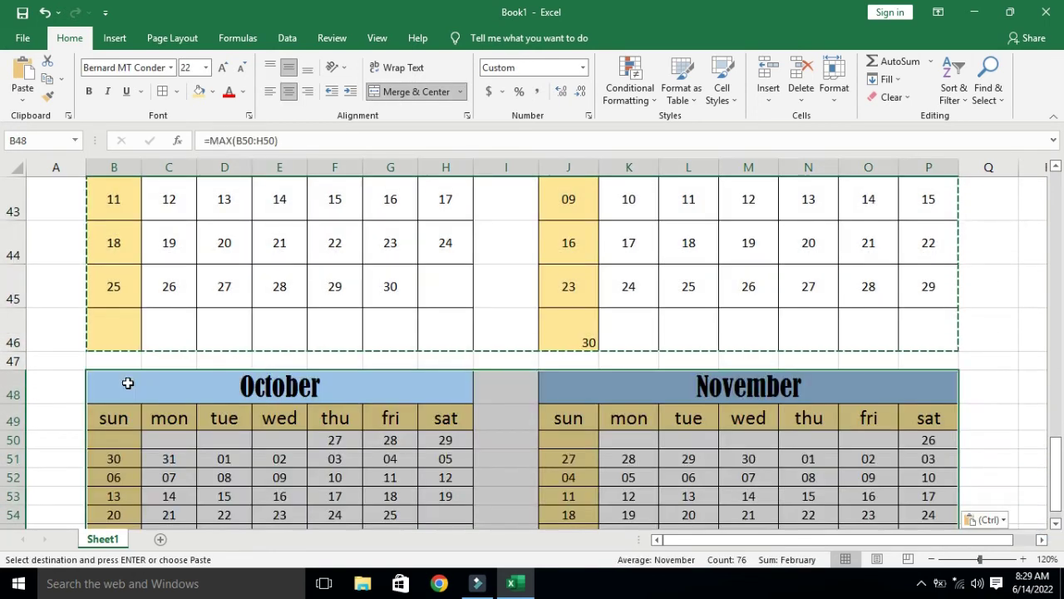
pyautogui.moveTo(1056, 478)
pyautogui.mouseDown()
pyautogui.moveTo(1056, 456)
pyautogui.moveTo(1056, 481)
pyautogui.mouseUp()
pyautogui.moveTo(13, 349); pyautogui.dragTo(15, 458)
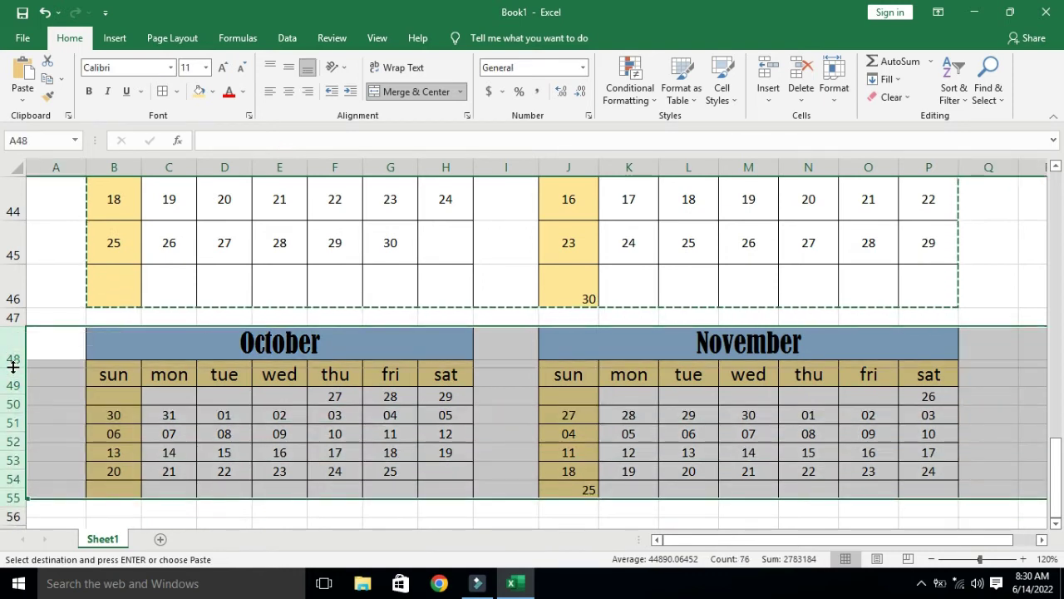
pyautogui.moveTo(11, 363); pyautogui.dragTo(11, 367)
# - Enter =J46+1 in C50, the Monday cell in the first week of the new block below September
pyautogui.moveTo(1057, 496); pyautogui.dragTo(1057, 471)
pyautogui.moveTo(1055, 432); pyautogui.dragTo(1054, 466)
pyautogui.click(178, 385)
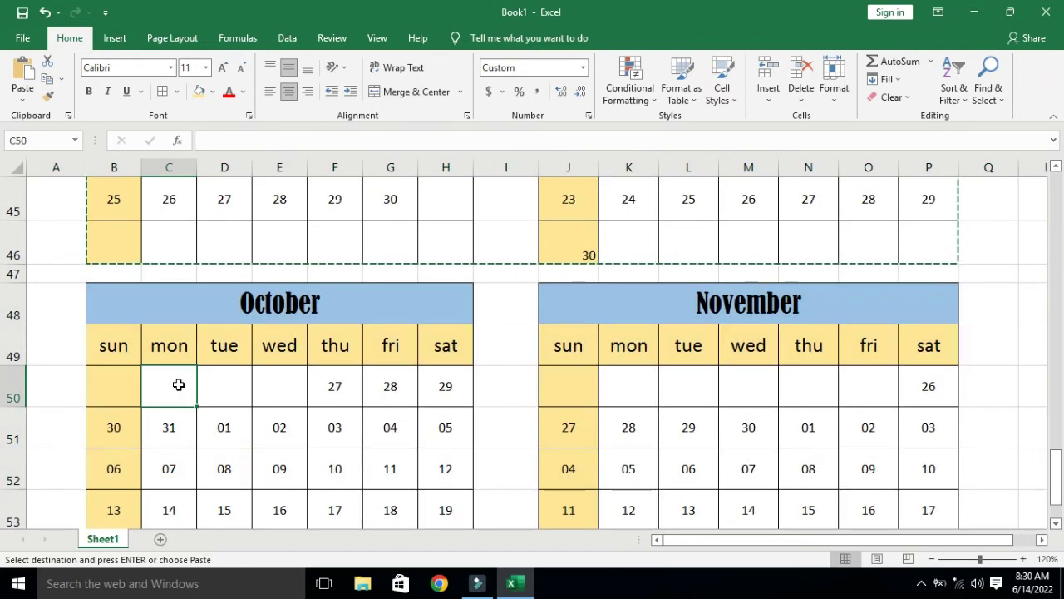
pyautogui.write('=')
pyautogui.click(575, 247)
pyautogui.press('Return')
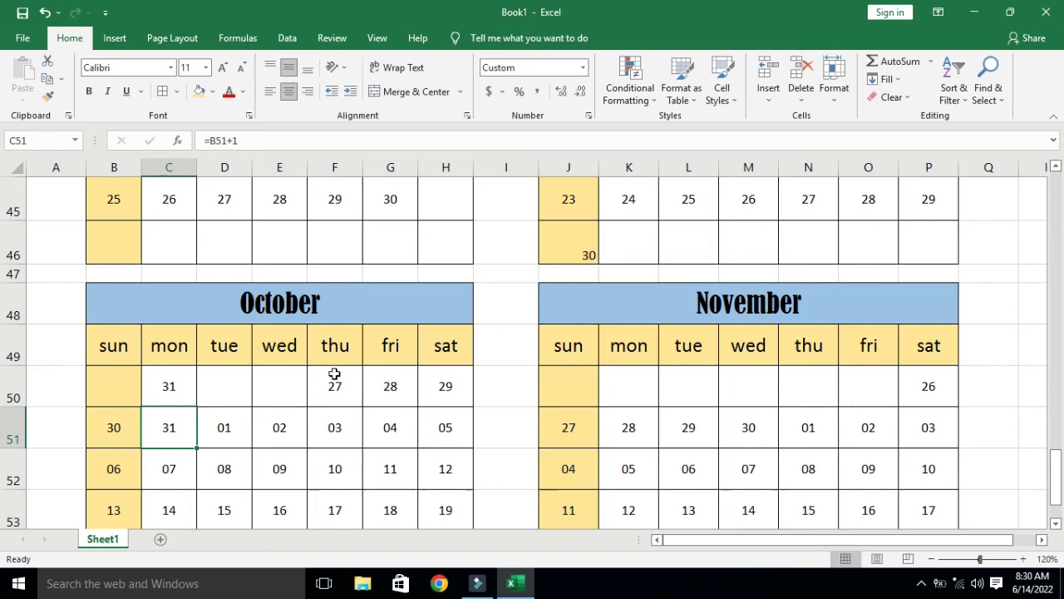
# - Fill J46's formula across to P46, and clear the stray date in C50 and the dates in J46:P46
pyautogui.click(576, 235)
pyautogui.moveTo(599, 263); pyautogui.dragTo(937, 257)
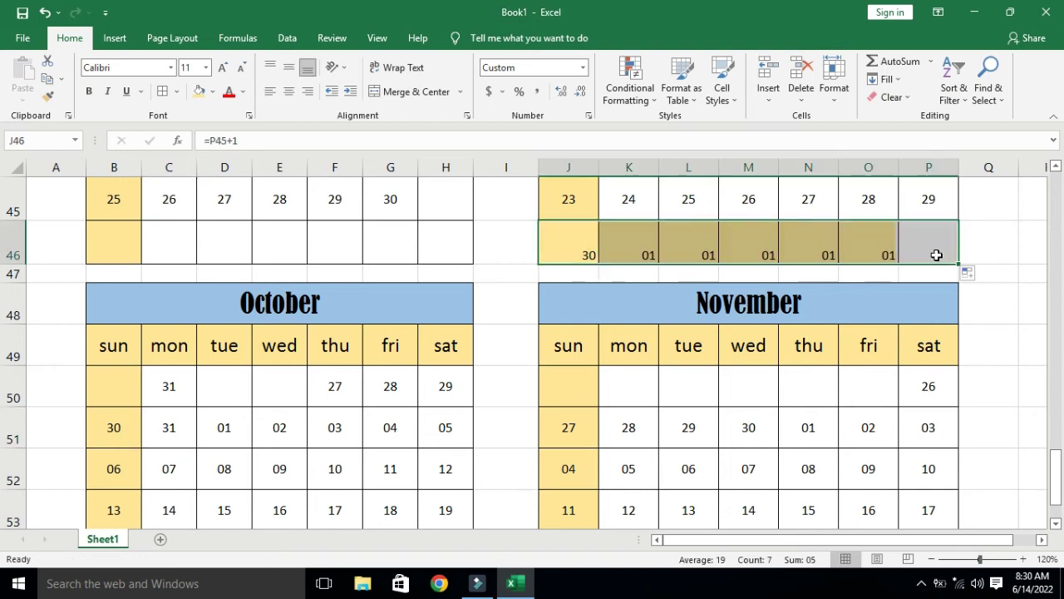
pyautogui.click(177, 391)
pyautogui.press('Delete')
pyautogui.moveTo(580, 249); pyautogui.dragTo(904, 244)
pyautogui.press('Delete')
pyautogui.click(949, 216)
pyautogui.moveTo(949, 216); pyautogui.dragTo(955, 260)
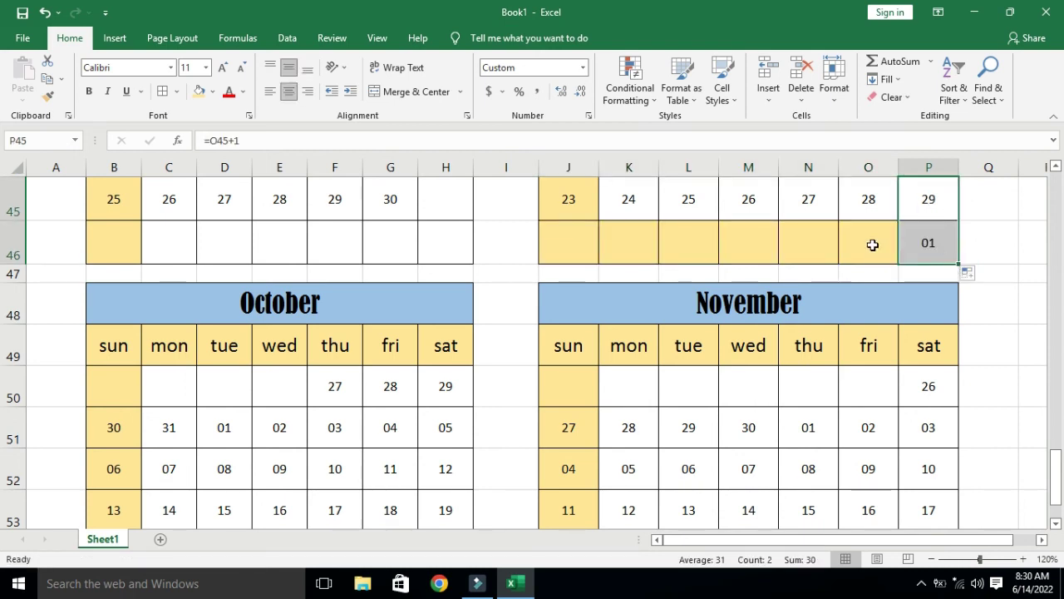
pyautogui.hotkey('ctrl', 'z')
# - Enter =P45+1 in J46 to supply October 30 and 31 in J46:K46, and clear L46:P46
pyautogui.click(568, 236)
pyautogui.write('=')
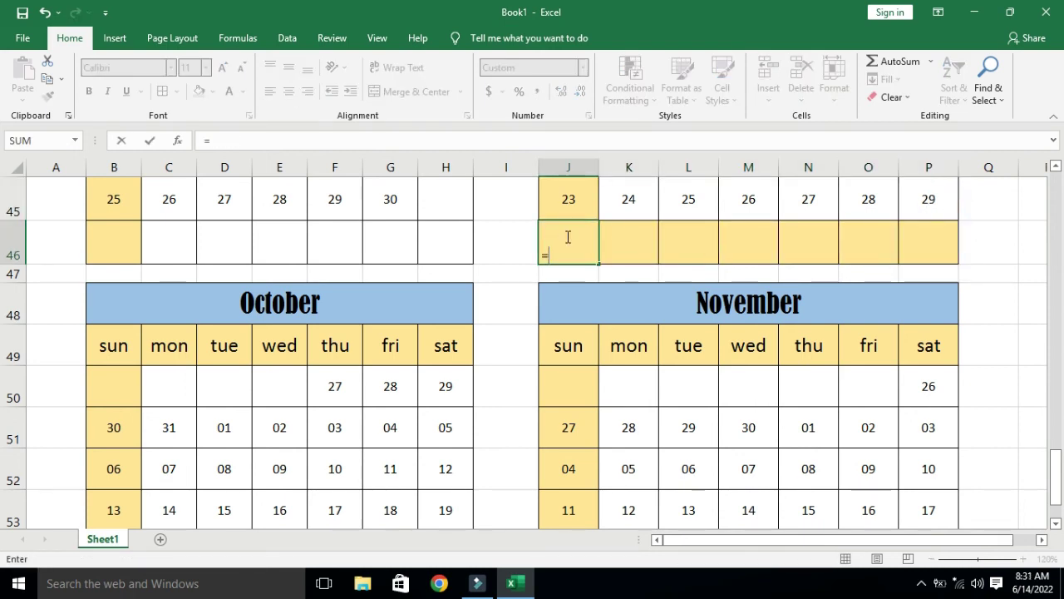
pyautogui.click(931, 206)
pyautogui.write('+1')
pyautogui.press('Return')
pyautogui.moveTo(702, 243); pyautogui.dragTo(911, 246)
pyautogui.press('Delete')
# - Center the dates in J46:K46 horizontally and vertically
pyautogui.moveTo(574, 240); pyautogui.dragTo(629, 242)
pyautogui.click(289, 90)
pyautogui.click(287, 67)
# - Enter =K46+1 in D50 as November 1, the Tuesday cell of the block's first week
pyautogui.moveTo(1056, 467)
pyautogui.mouseDown()
pyautogui.moveTo(1057, 483)
pyautogui.moveTo(1057, 437)
pyautogui.moveTo(1056, 484)
pyautogui.moveTo(1055, 458)
pyautogui.mouseUp()
pyautogui.click(231, 299)
pyautogui.write('=')
pyautogui.click(629, 200)
pyautogui.write('+1')
pyautogui.press('Return')
# - Enter =D50+1 in E50, fill it across to H50, and clear the surplus dates after November 30 in F54:G54
pyautogui.click(285, 346)
pyautogui.write('=')
pyautogui.click(236, 344)
pyautogui.write('+1')
pyautogui.press('Return')
pyautogui.click(304, 358)
pyautogui.moveTo(308, 361); pyautogui.dragTo(445, 371)
pyautogui.moveTo(334, 512); pyautogui.dragTo(390, 509)
pyautogui.press('Delete')
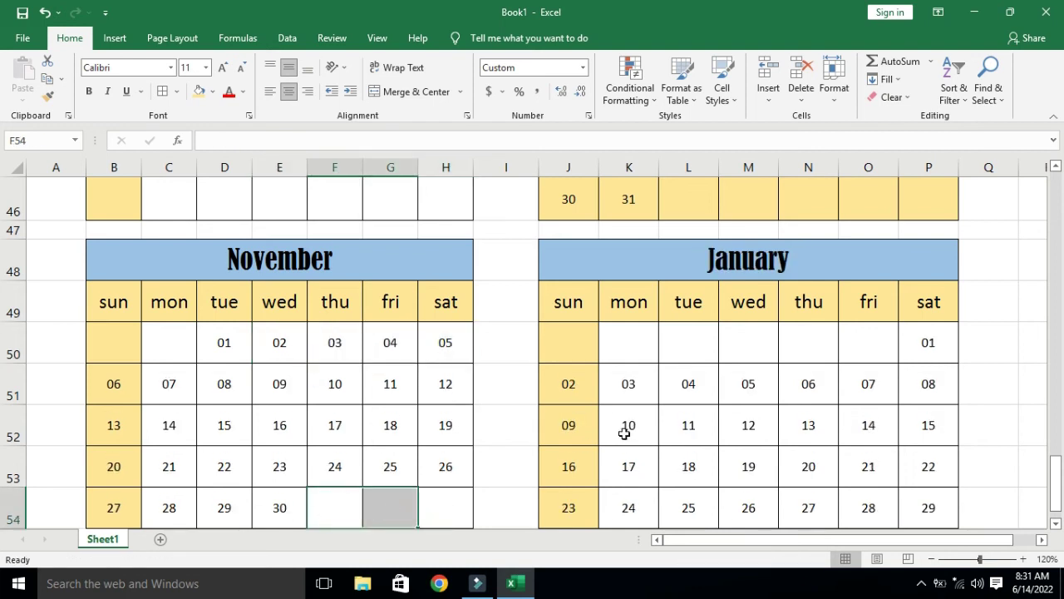
# - Enter =E54+1 in N50 as December 1, the Thursday cell of the block's first week
pyautogui.click(796, 349)
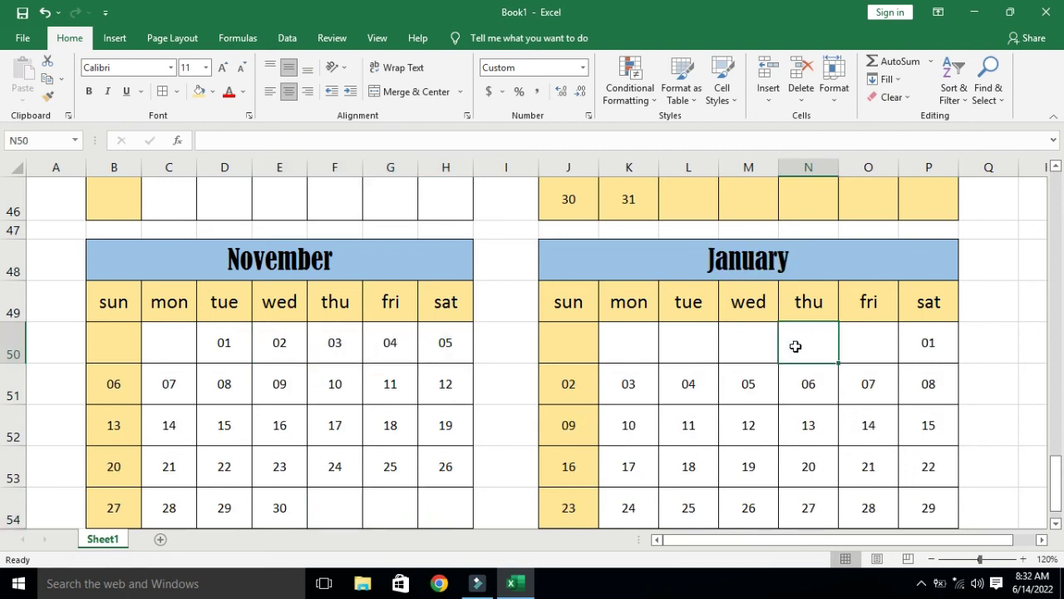
pyautogui.write('=')
pyautogui.click(274, 519)
pyautogui.write('+1')
pyautogui.press('Return')
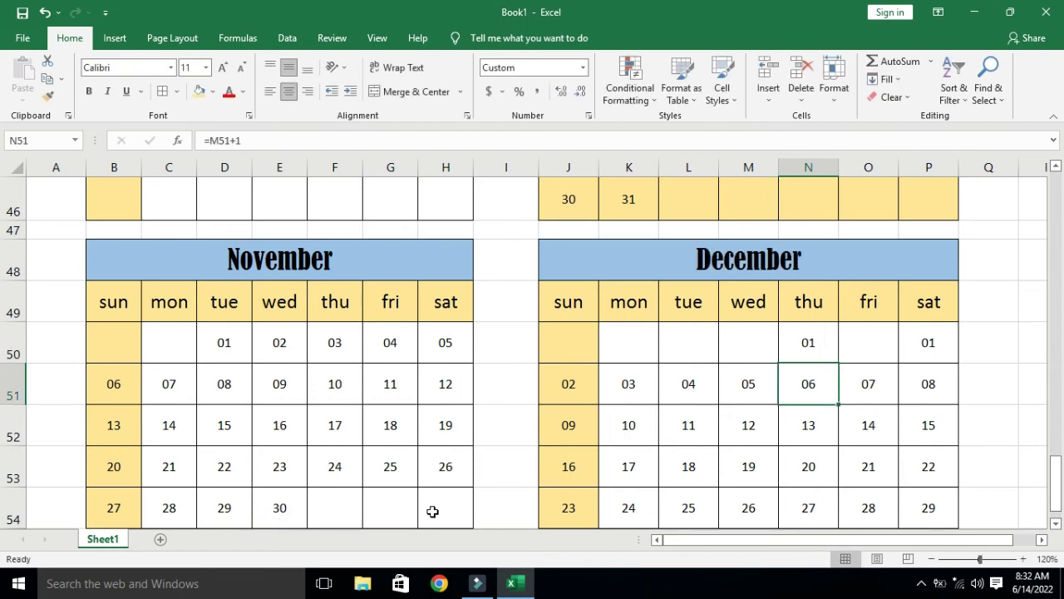
# - Enter =N50+1 in O50 and fill it across to P50 for the rest of December's first week
pyautogui.click(868, 345)
pyautogui.write('=')
pyautogui.click(808, 341)
pyautogui.press('Return')
pyautogui.press('Return')
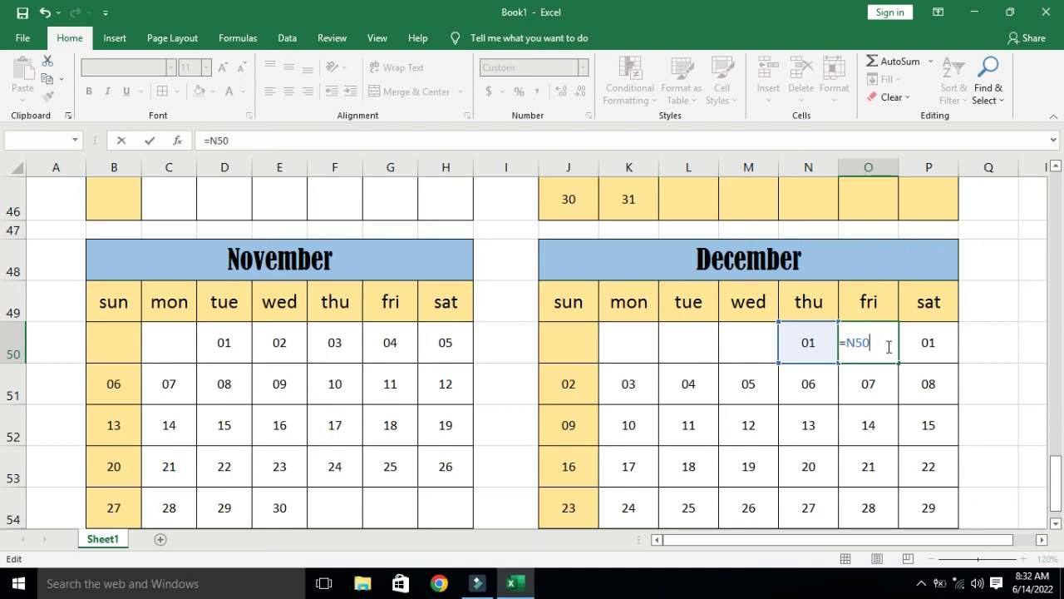
pyautogui.press('Return')
pyautogui.click(856, 347)
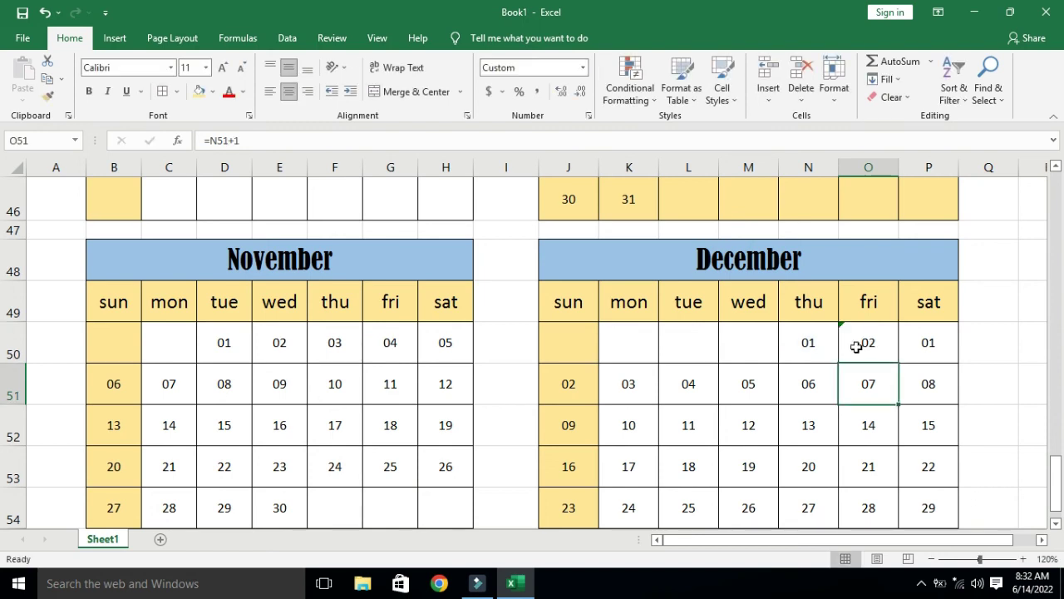
pyautogui.moveTo(899, 364); pyautogui.dragTo(946, 368)
# - Enter the title "clander 2022" in the merged cell B2 above the January and February blocks
pyautogui.moveTo(1057, 482); pyautogui.dragTo(1057, 195)
pyautogui.click(570, 510)
pyautogui.click(400, 209)
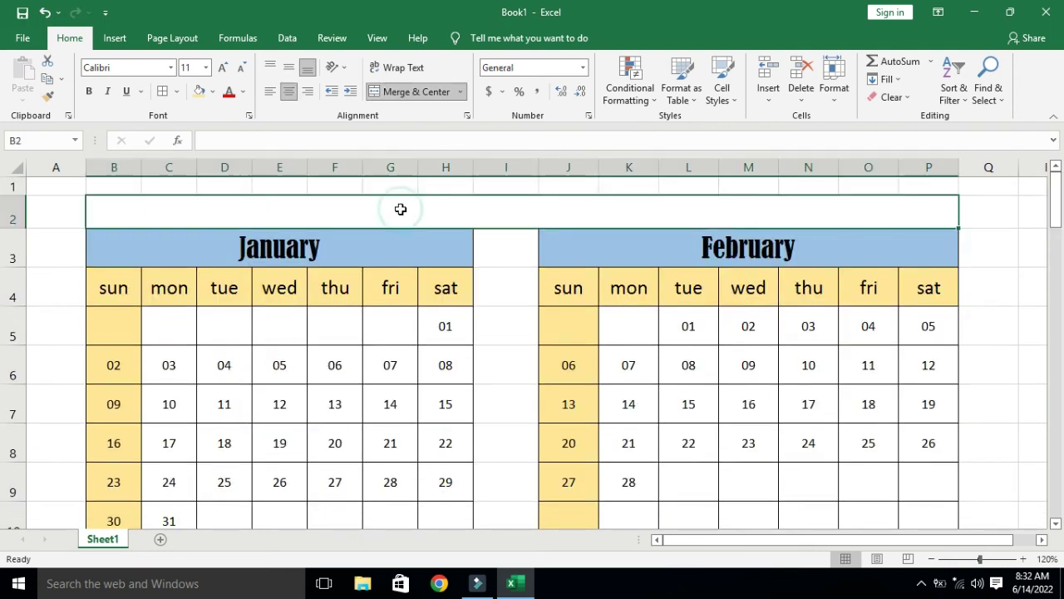
pyautogui.write('clande')
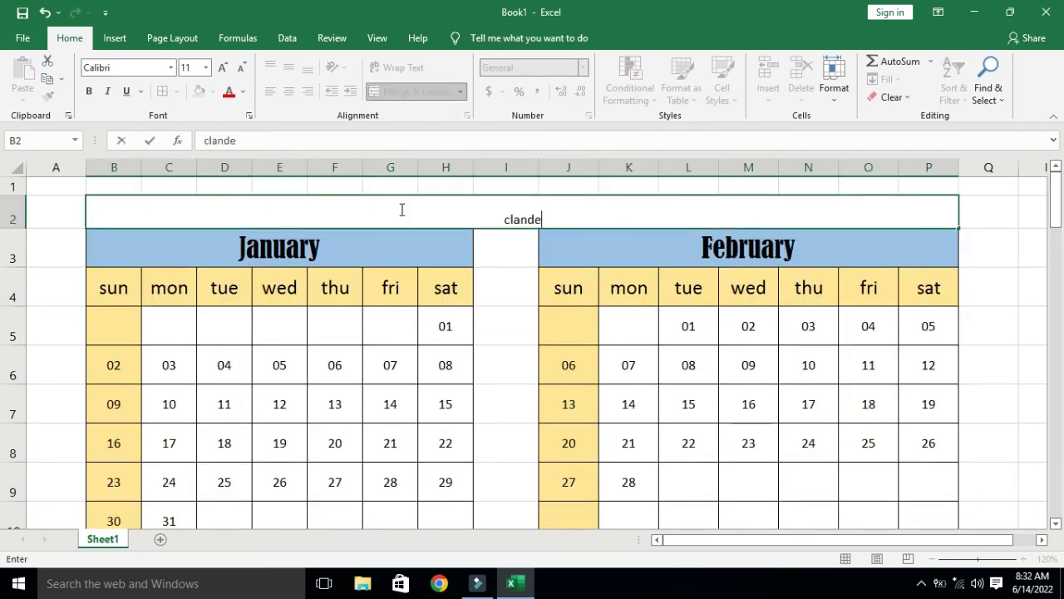
pyautogui.write('r 2022')
pyautogui.click(516, 249)
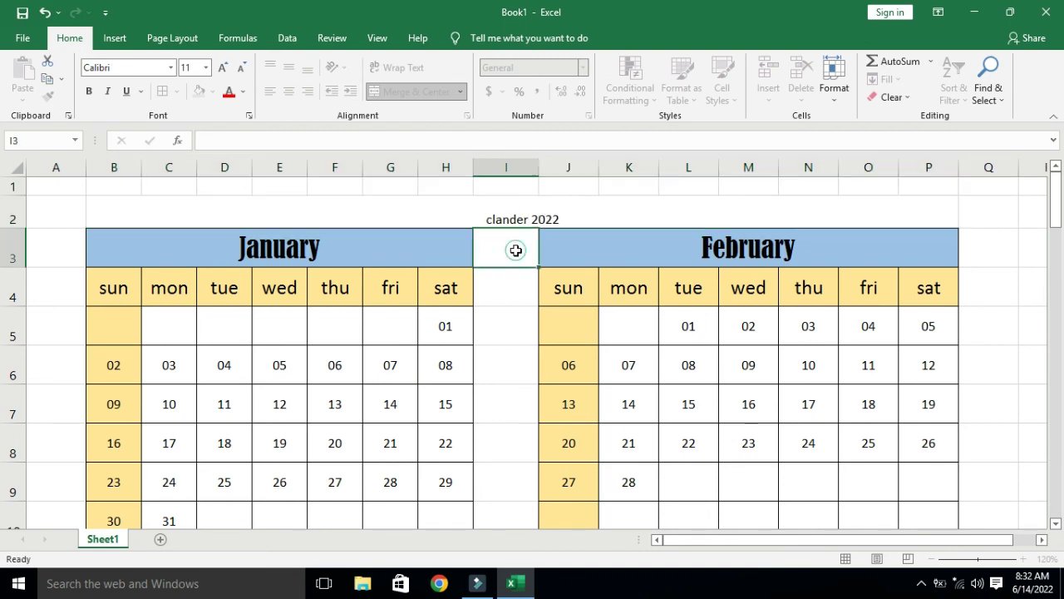
# - Format the B2 title in the Algerian font at size 26
pyautogui.click(493, 214)
pyautogui.click(223, 67)
pyautogui.click(223, 67)
pyautogui.click(223, 68)
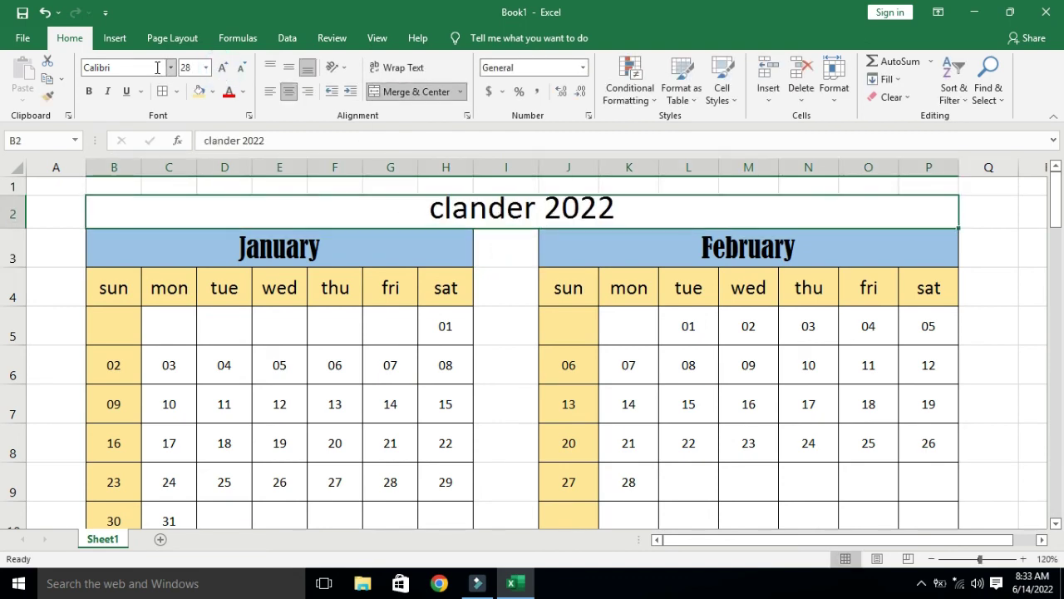
pyautogui.click(170, 67)
pyautogui.click(162, 188)
pyautogui.click(241, 67)
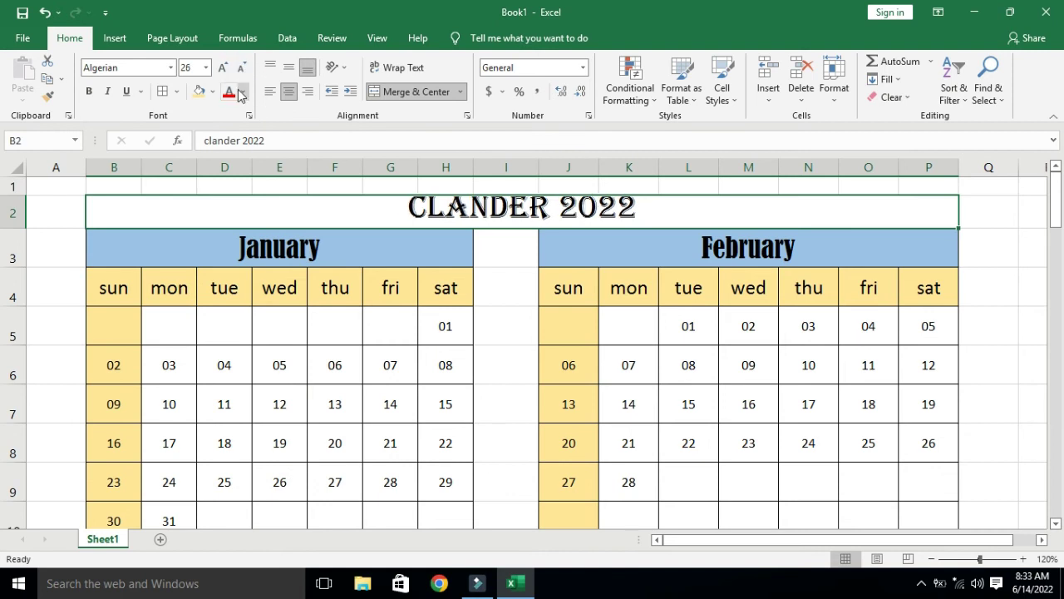
# - Color the B2 title red and increase the height of row 2 slightly
pyautogui.click(243, 91)
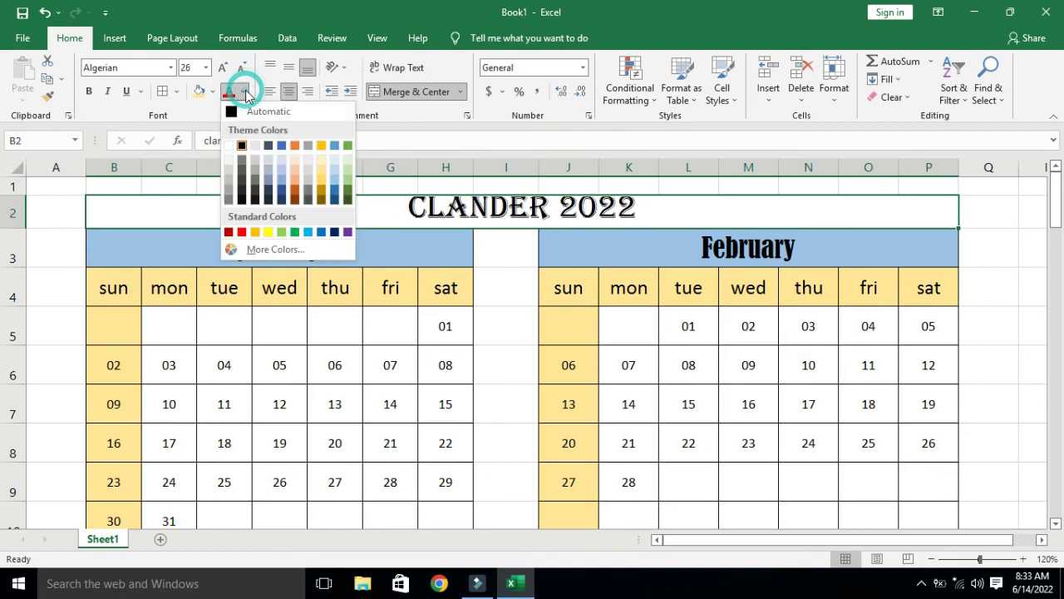
pyautogui.click(242, 232)
pyautogui.moveTo(15, 227); pyautogui.dragTo(15, 236)
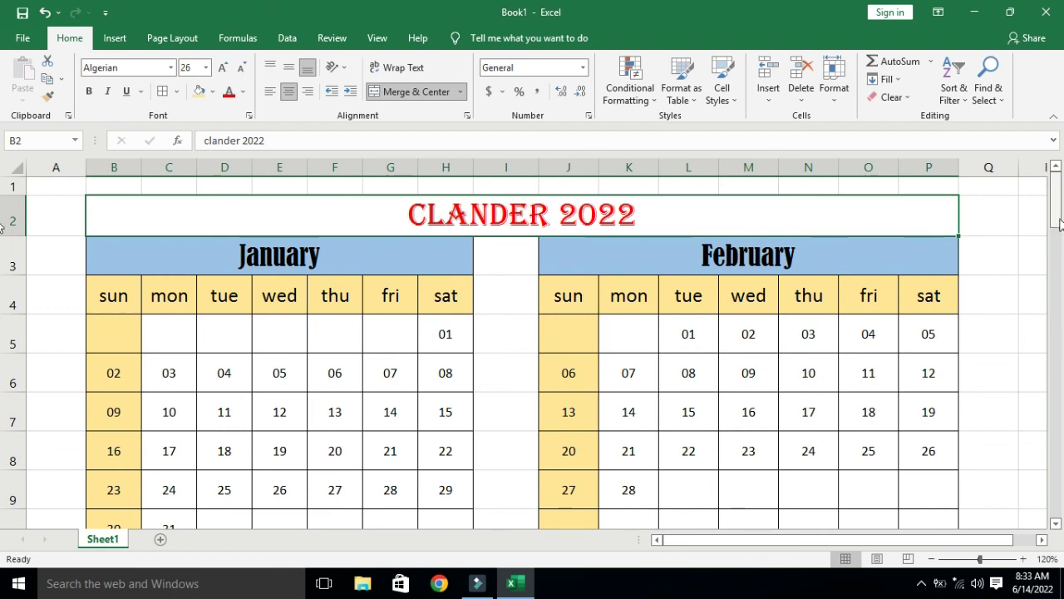
# - Merge and center the column I cells between the month blocks, from I3 down to the calendar's last row
pyautogui.doubleClick(509, 263)
pyautogui.moveTo(508, 244)
pyautogui.mouseDown()
pyautogui.moveTo(511, 582)
pyautogui.moveTo(523, 592)
pyautogui.moveTo(490, 152)
pyautogui.moveTo(518, 252)
pyautogui.mouseUp()
pyautogui.click(394, 92)
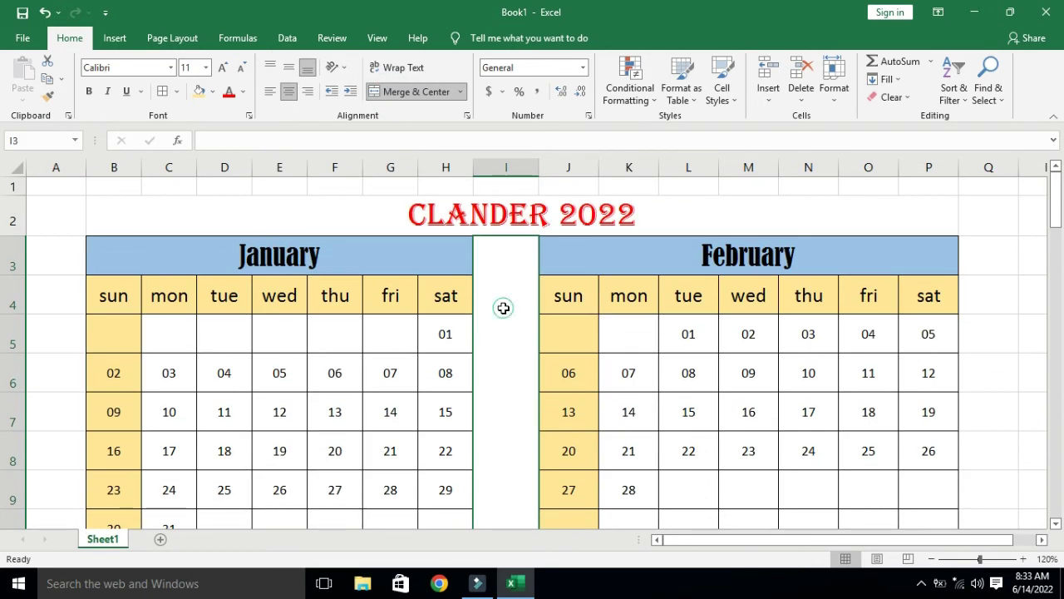
# - Enter "NAV NALANDA COMPUTER TRAINING INSTITUTE NOORSARAI , NALANDA" in the merged cell I3
pyautogui.press('Escape')
pyautogui.press('Right')
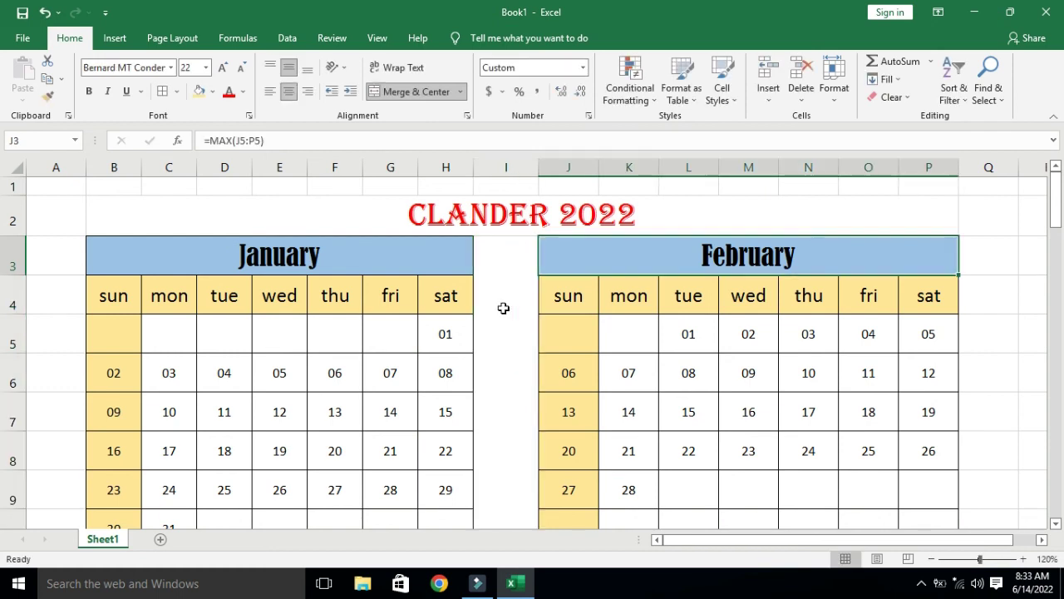
pyautogui.click(516, 280)
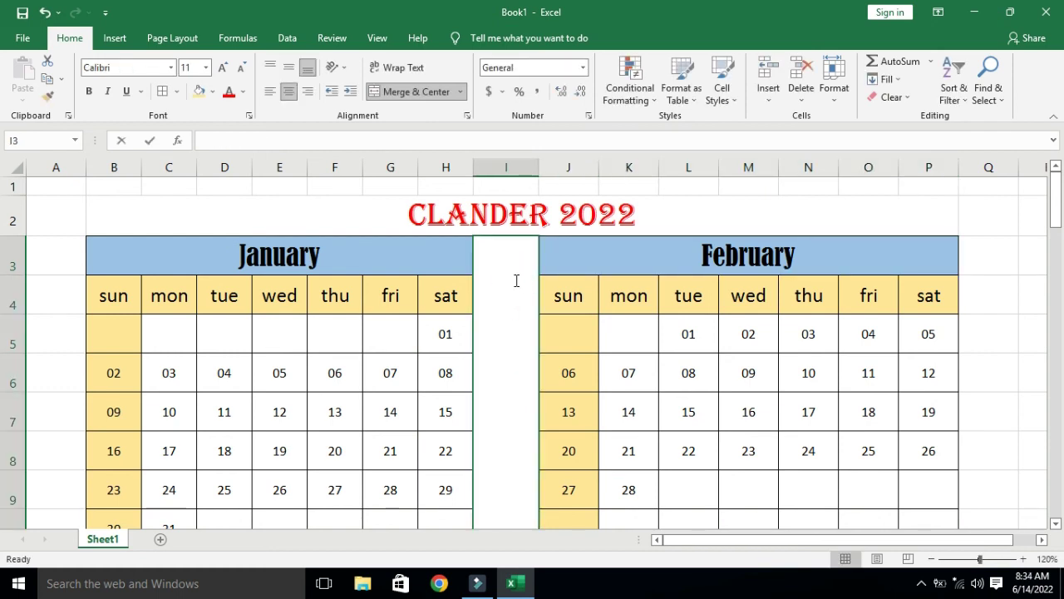
pyautogui.write('NAV NALANDA COMPUTER TRAINING INSTITUTE')
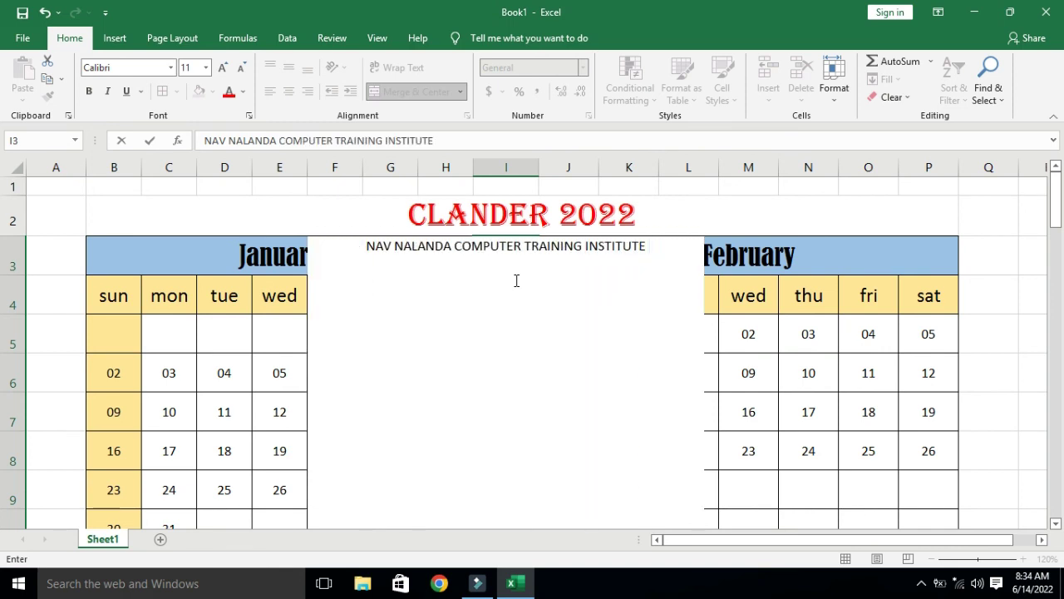
pyautogui.write(' ,N')
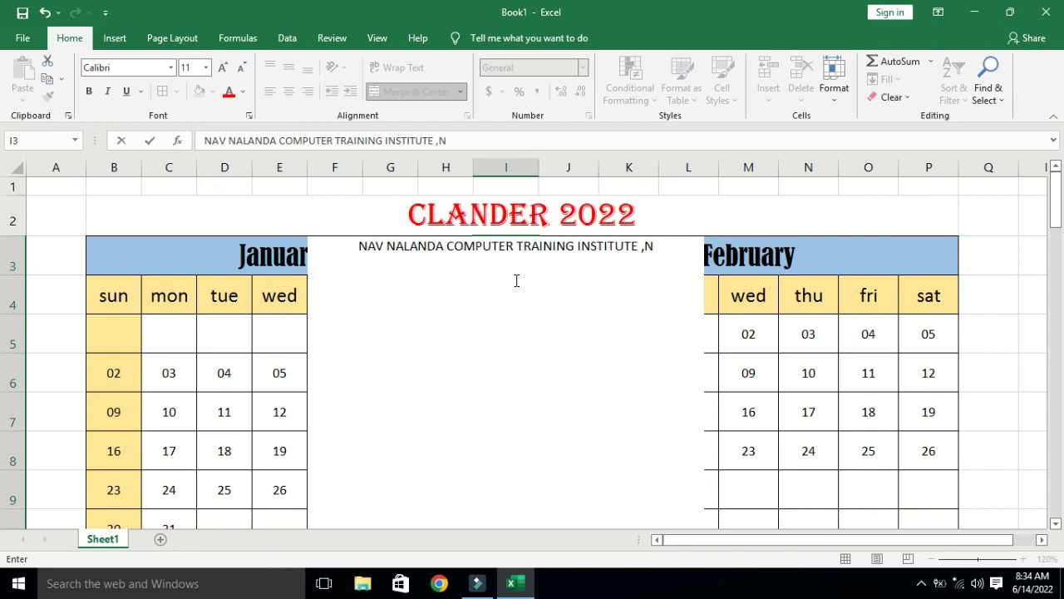
pyautogui.write('OORSARAI , NALANDA')
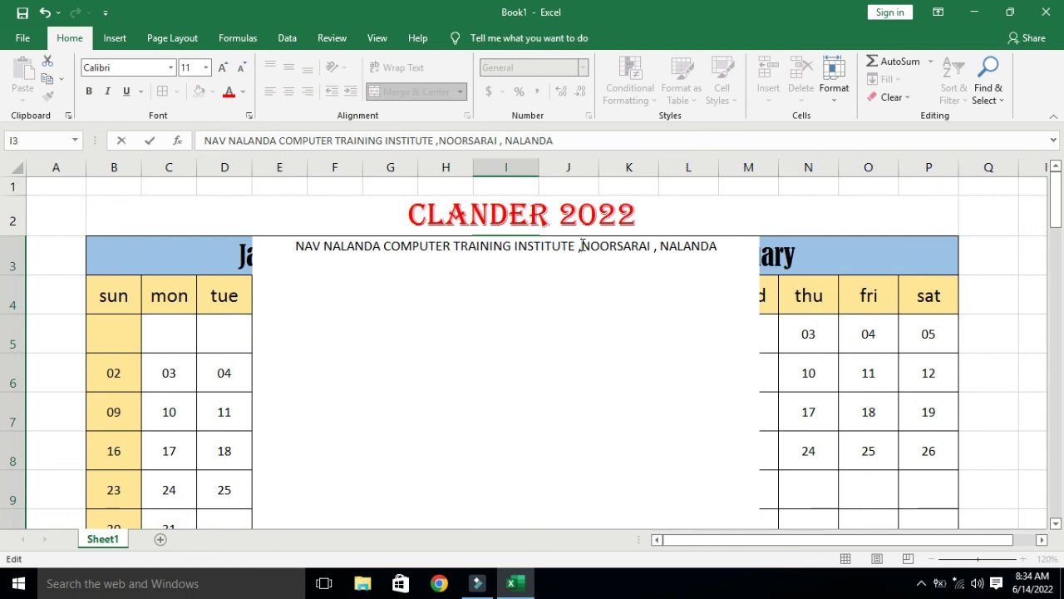
pyautogui.click(906, 248)
# - Rotate the institute name in I3 to read upward and enlarge its font to size 20
pyautogui.click(497, 280)
pyautogui.click(343, 68)
pyautogui.click(363, 160)
pyautogui.click(219, 67)
pyautogui.click(220, 68)
pyautogui.click(220, 67)
pyautogui.click(219, 68)
pyautogui.click(219, 67)
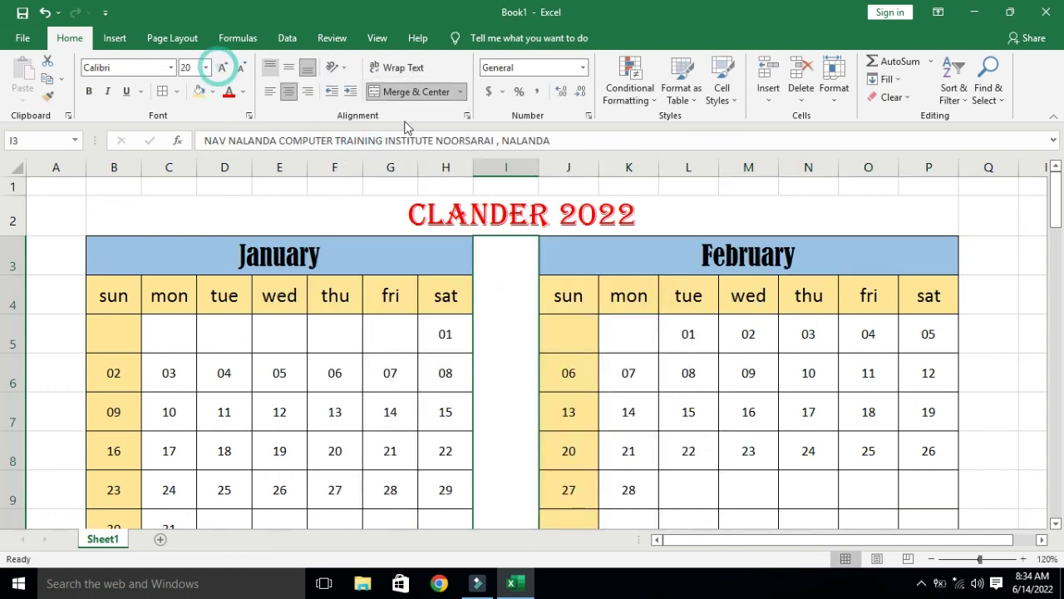
# - Middle-align the institute name in I3 and enlarge its font to size 48
pyautogui.moveTo(1059, 216)
pyautogui.mouseDown()
pyautogui.moveTo(1063, 576)
pyautogui.moveTo(1058, 204)
pyautogui.mouseUp()
pyautogui.click(290, 71)
pyautogui.click(223, 68)
pyautogui.click(223, 68)
pyautogui.click(222, 67)
# - Set the institute name in I3 to the Algerian font and color it red
pyautogui.click(171, 67)
pyautogui.click(152, 180)
pyautogui.moveTo(1061, 223)
pyautogui.mouseDown()
pyautogui.moveTo(1063, 573)
pyautogui.moveTo(1059, 204)
pyautogui.mouseUp()
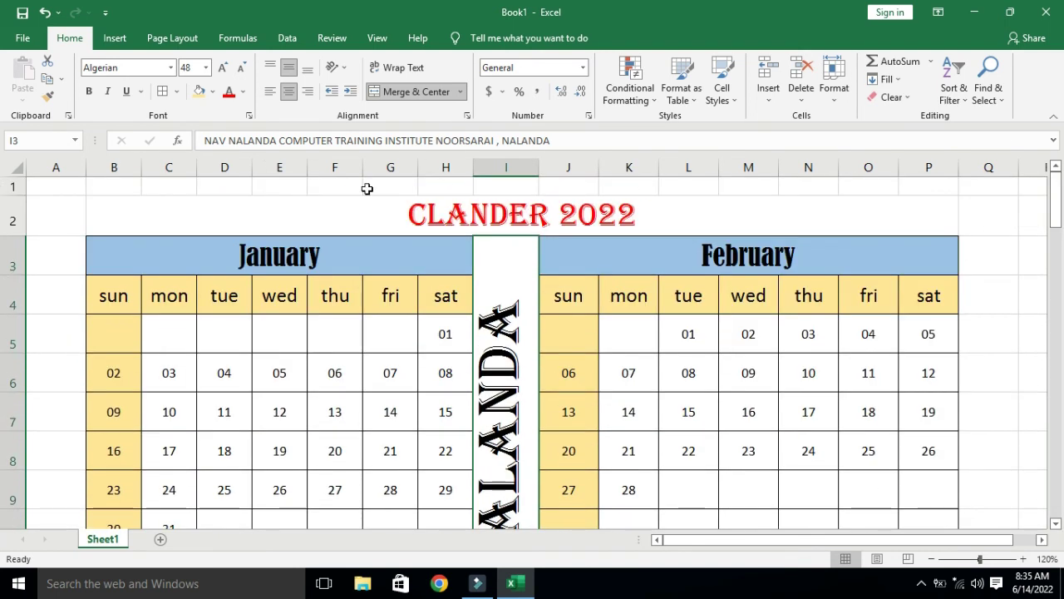
pyautogui.click(242, 97)
pyautogui.click(247, 227)
# - Hide the worksheet gridlines
pyautogui.click(376, 37)
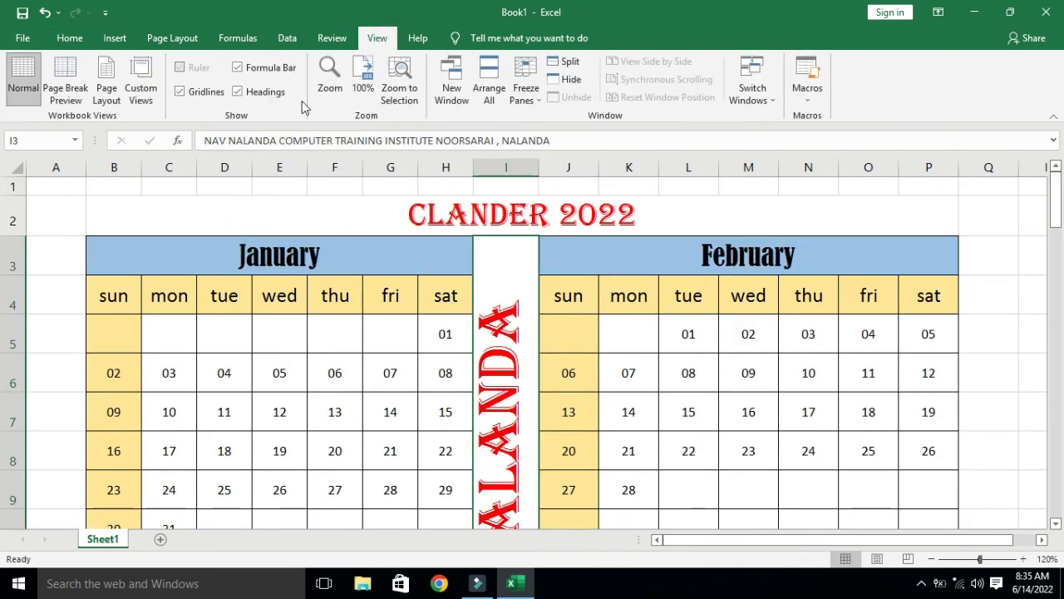
pyautogui.click(180, 92)
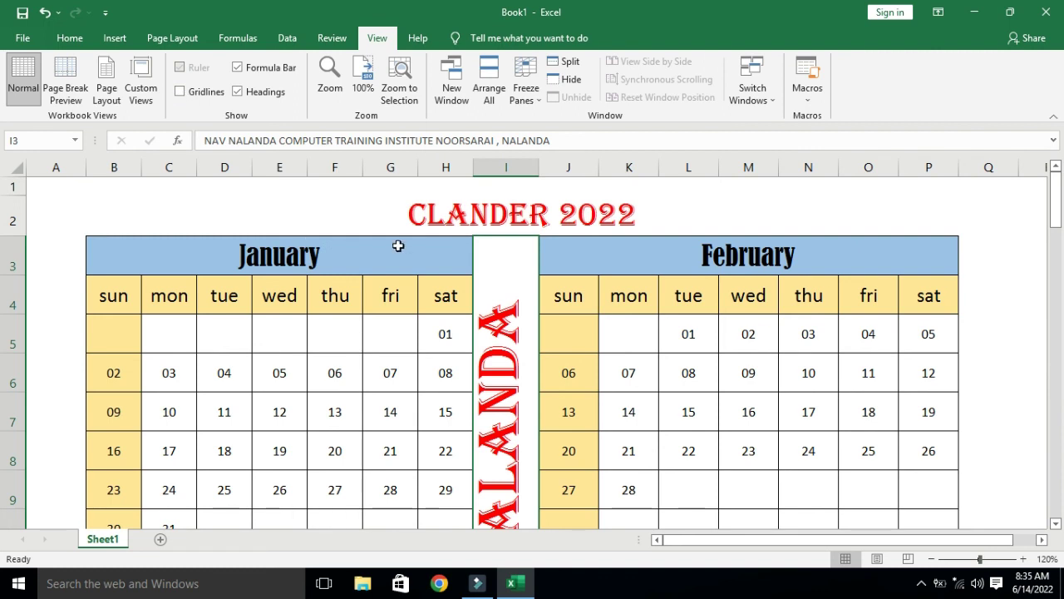
# - Examine the layout of the whole calendar, from January through December, at reduced and normal magnification
pyautogui.click(932, 558)
pyautogui.moveTo(1056, 234); pyautogui.dragTo(1056, 208)
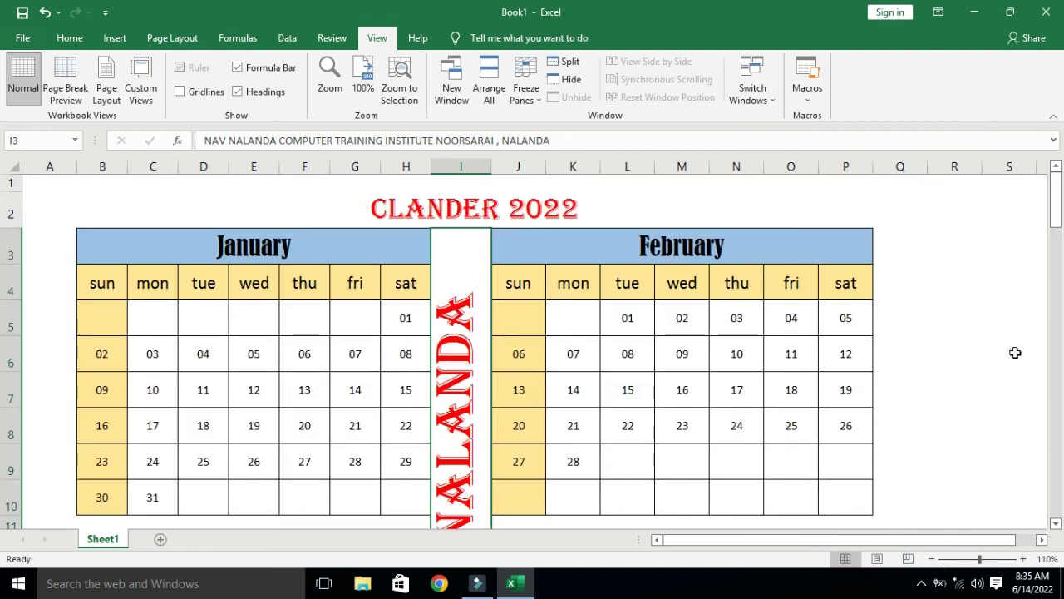
pyautogui.click(931, 559)
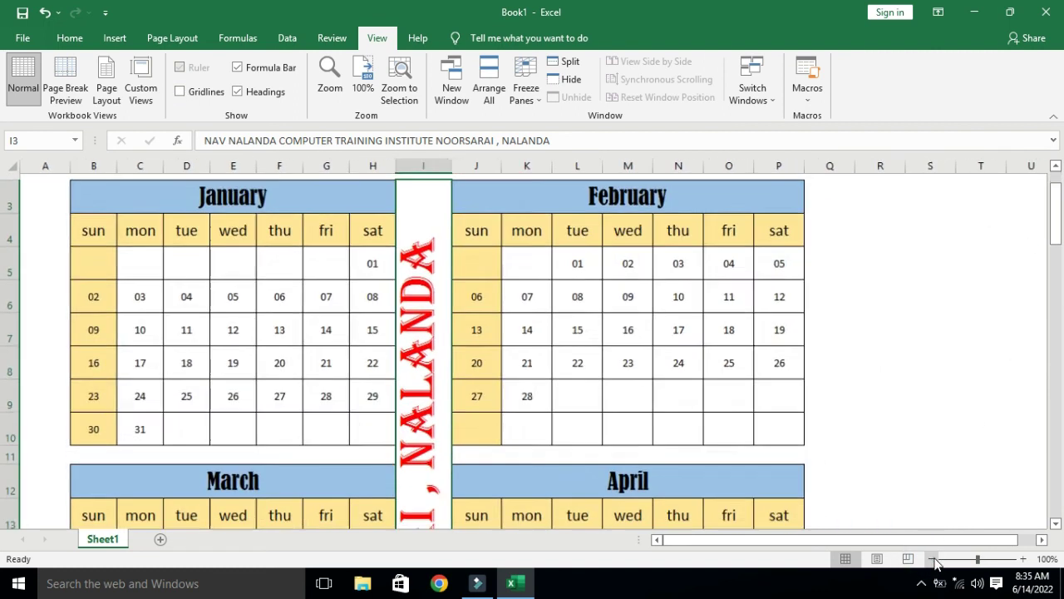
pyautogui.tripleClick(931, 559)
pyautogui.doubleClick(931, 559)
pyautogui.doubleClick(931, 559)
pyautogui.doubleClick(932, 559)
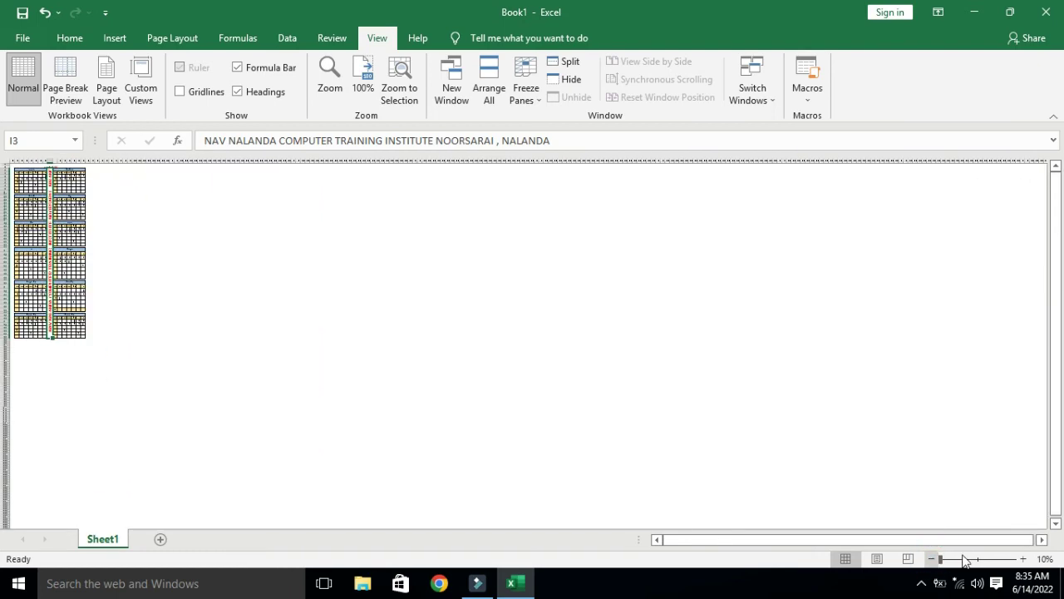
pyautogui.click(1024, 559)
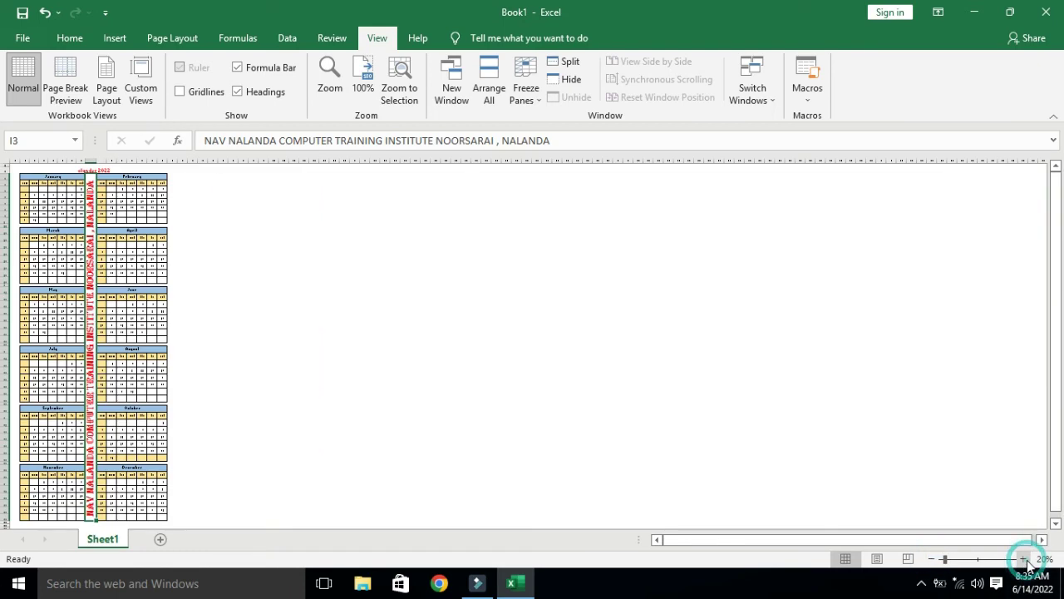
pyautogui.doubleClick(1024, 559)
pyautogui.doubleClick(1024, 559)
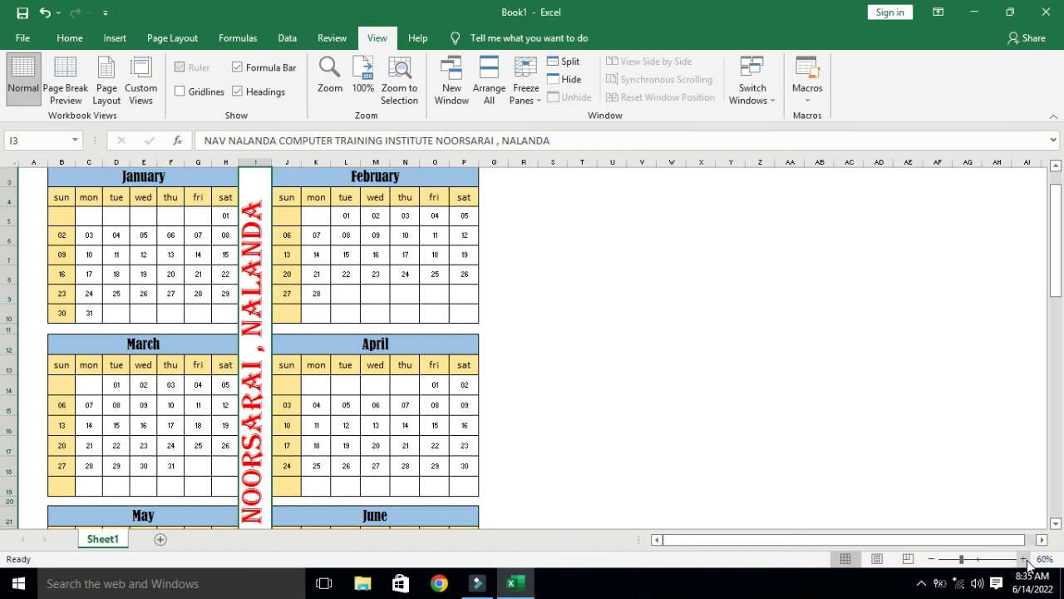
pyautogui.click(1023, 559)
pyautogui.click(1023, 559)
pyautogui.click(1023, 559)
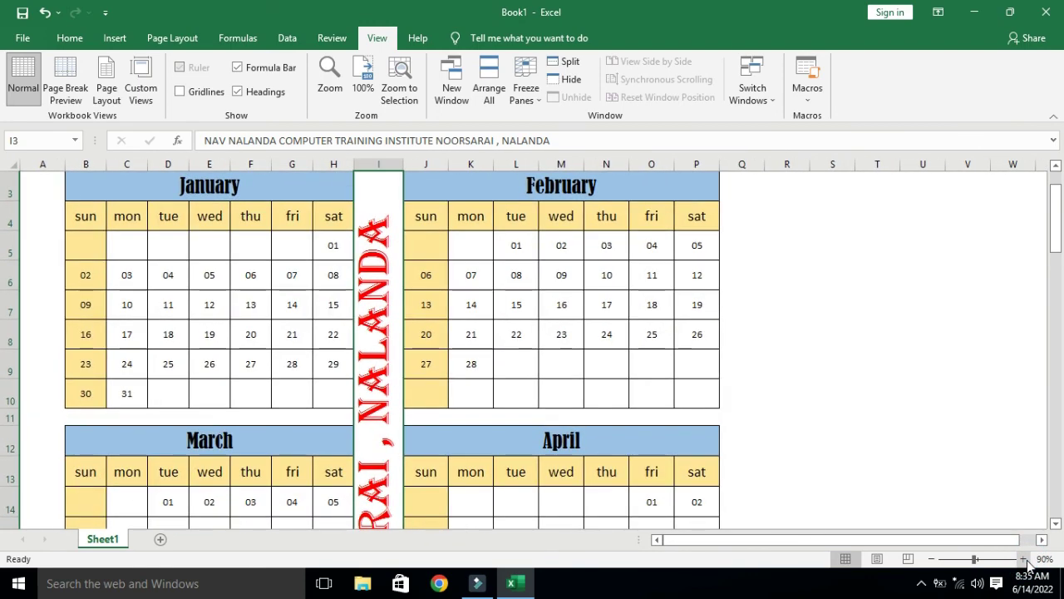
pyautogui.click(1023, 559)
pyautogui.click(1024, 559)
pyautogui.click(1023, 559)
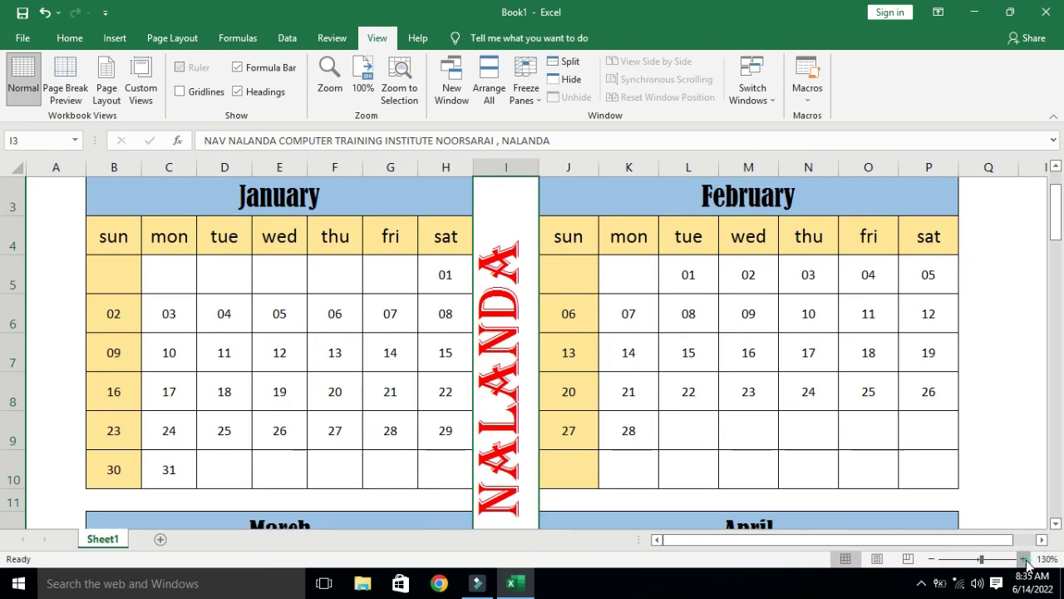